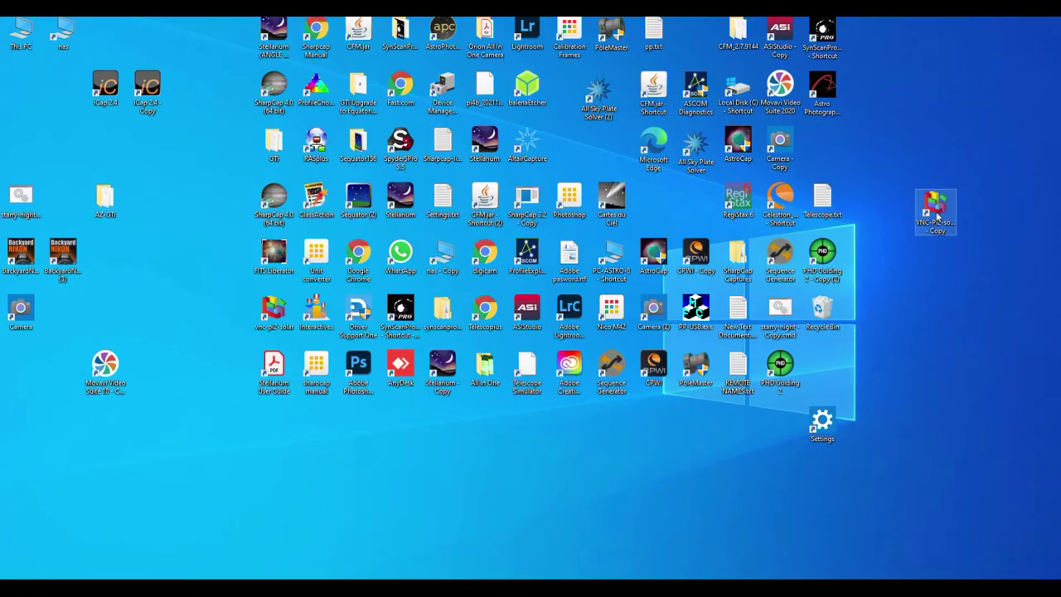
# Open the Pi's VNC shortcut and connect in noVNC using the VNC password.
pyautogui.click(936, 213)
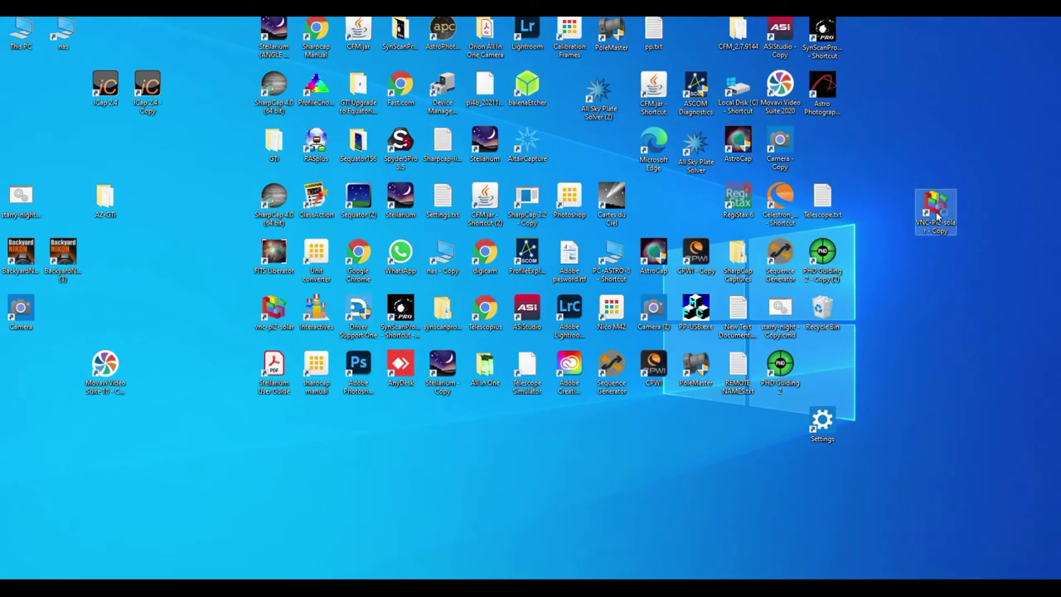
pyautogui.doubleClick(937, 214)
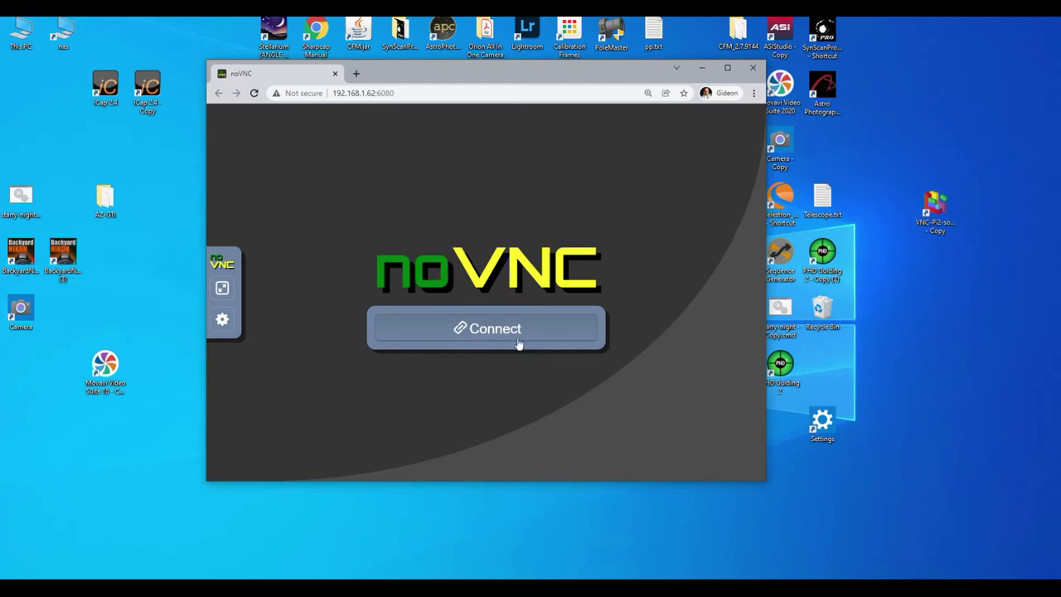
pyautogui.click(516, 335)
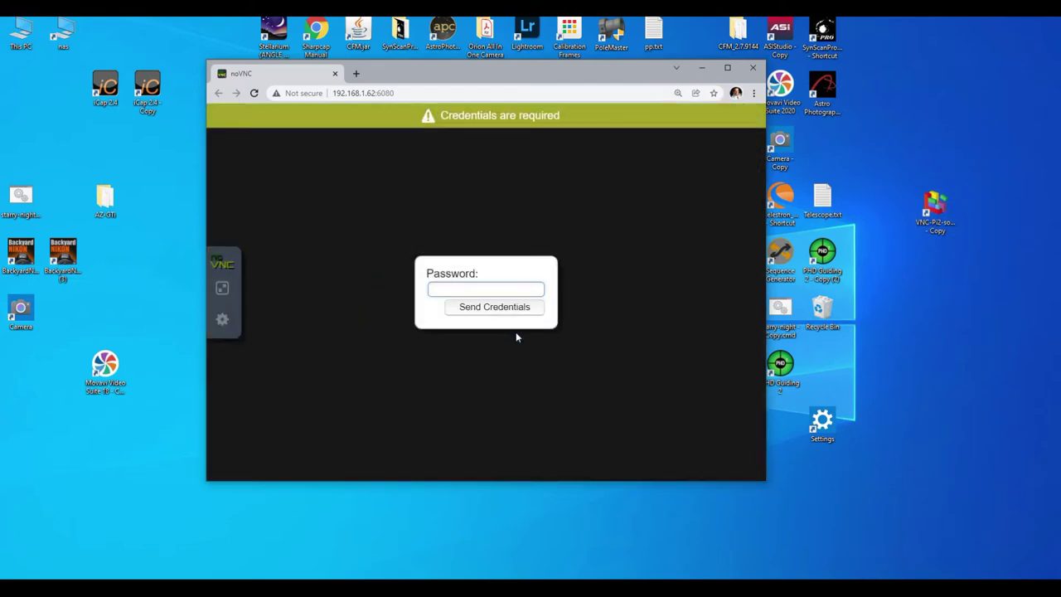
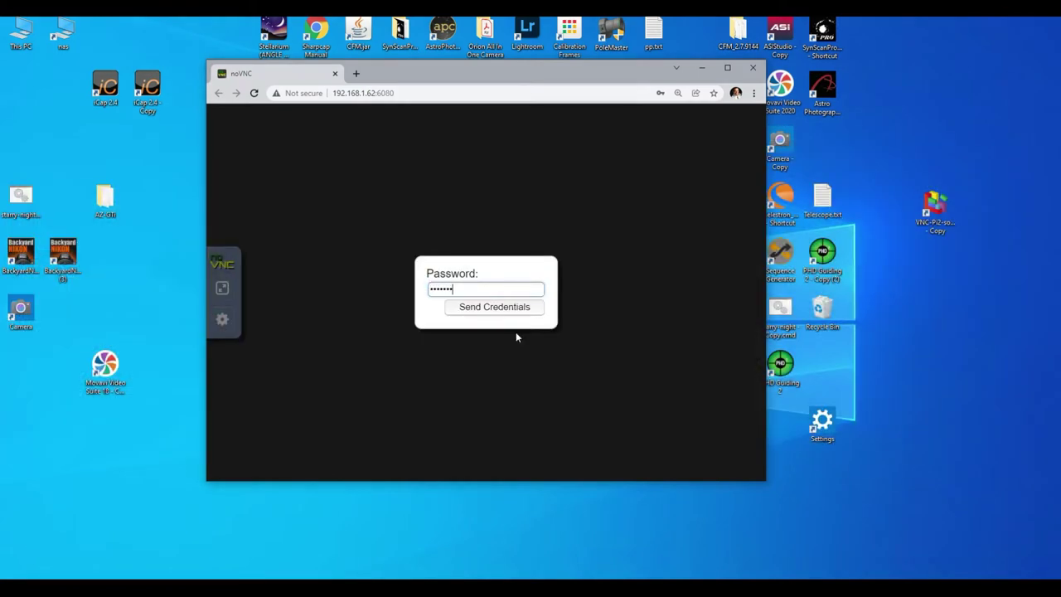
pyautogui.press('Return')
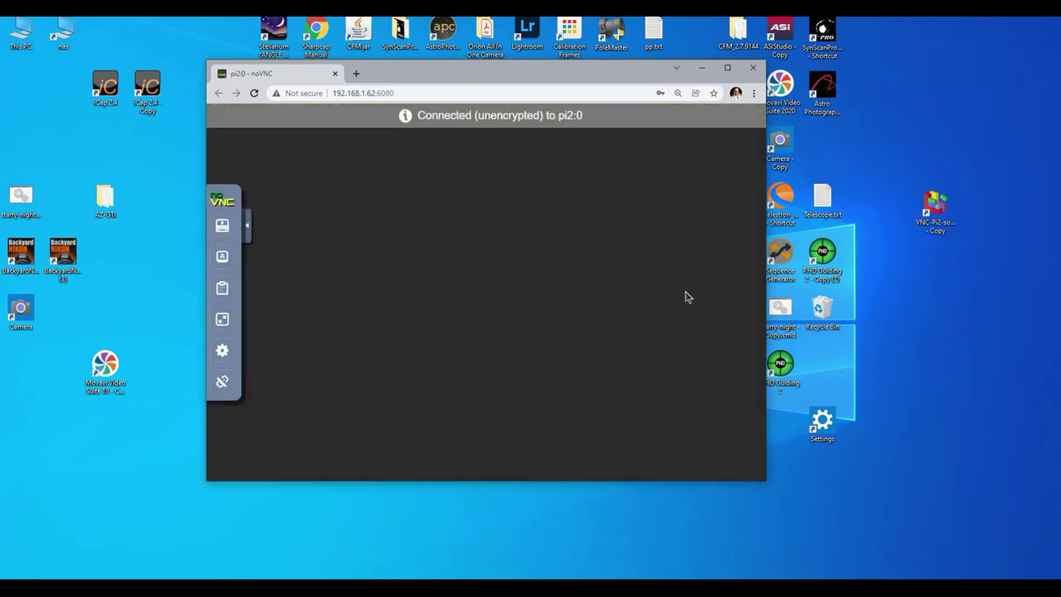
# Maximize the browser, turn on noVNC full screen from Settings, and collapse the sidebar.
pyautogui.click(730, 69)
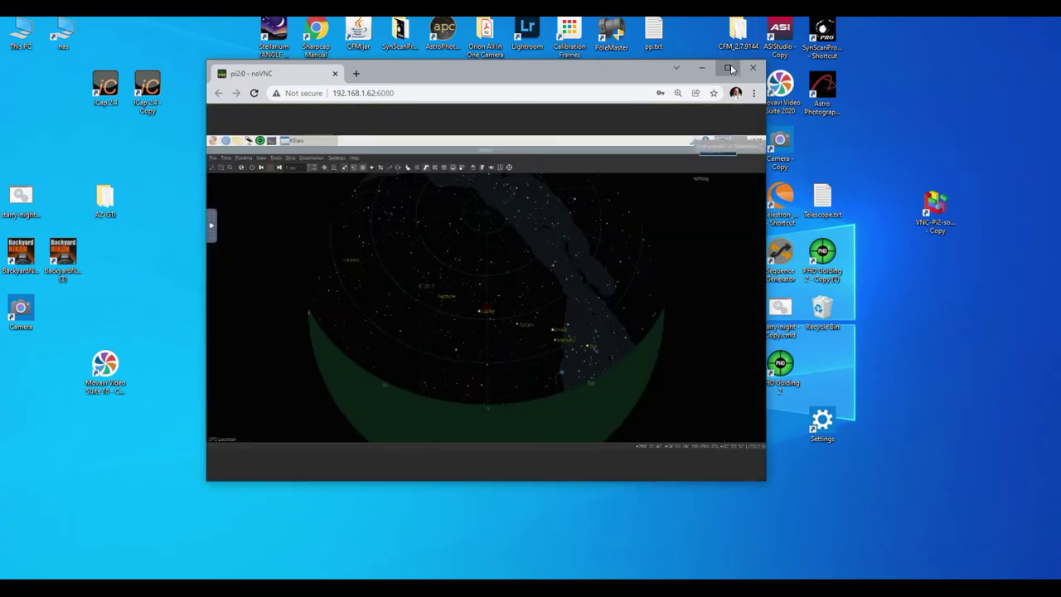
pyautogui.click(5, 257)
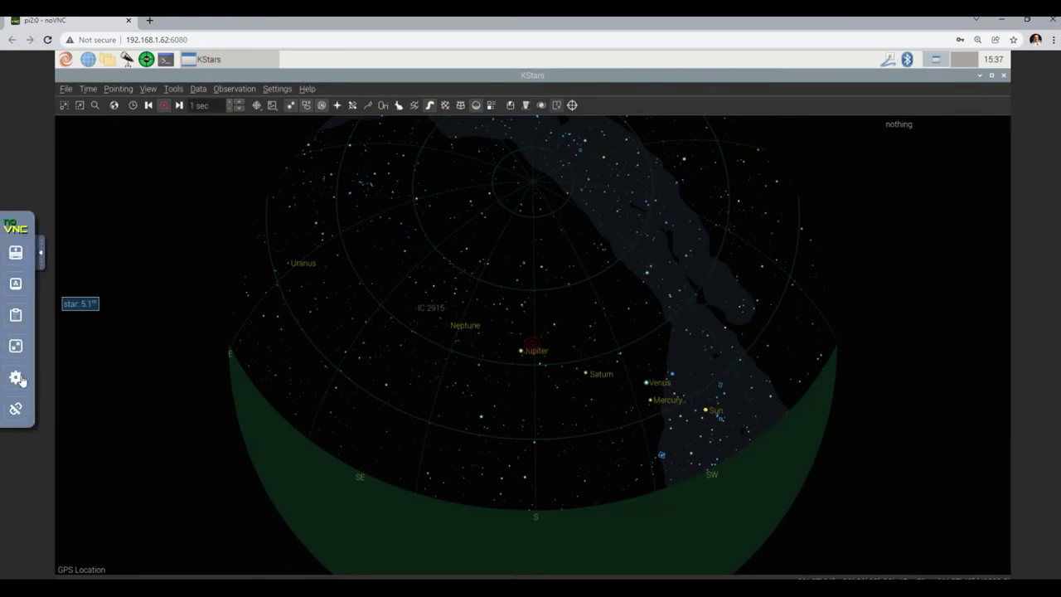
pyautogui.click(16, 378)
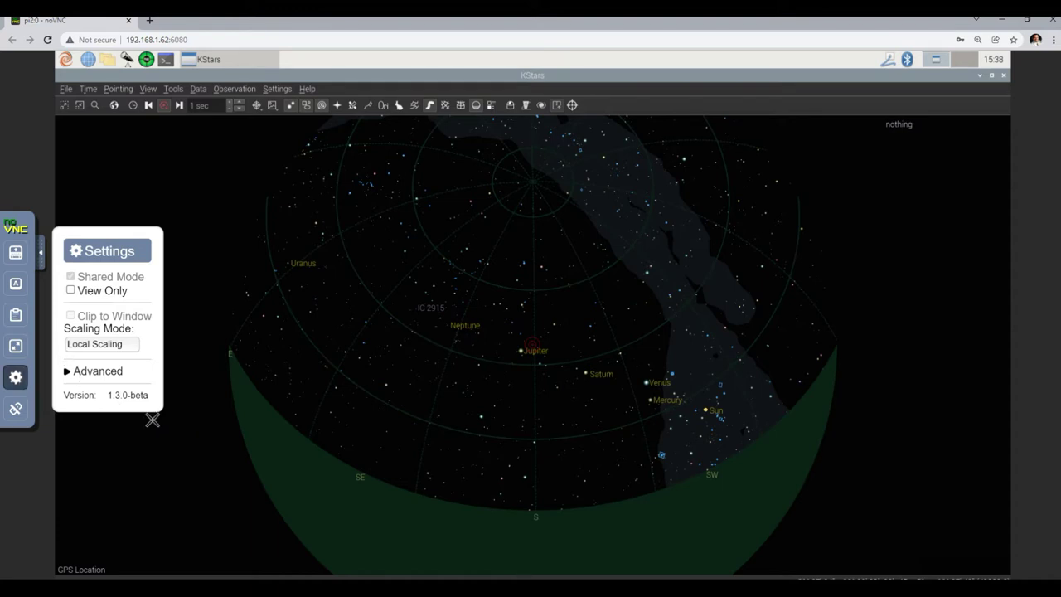
pyautogui.click(16, 347)
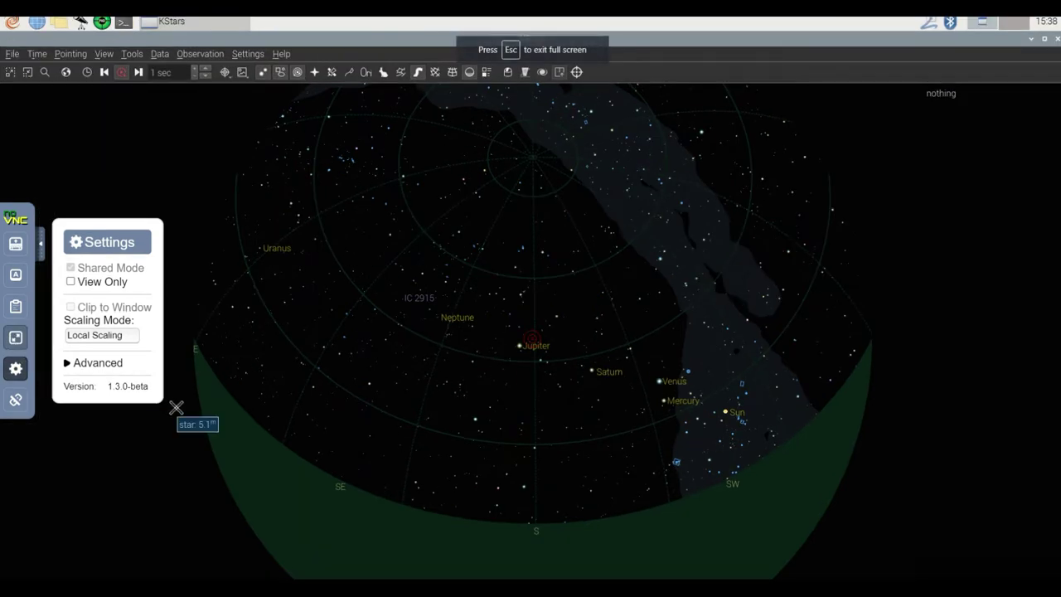
pyautogui.click(41, 244)
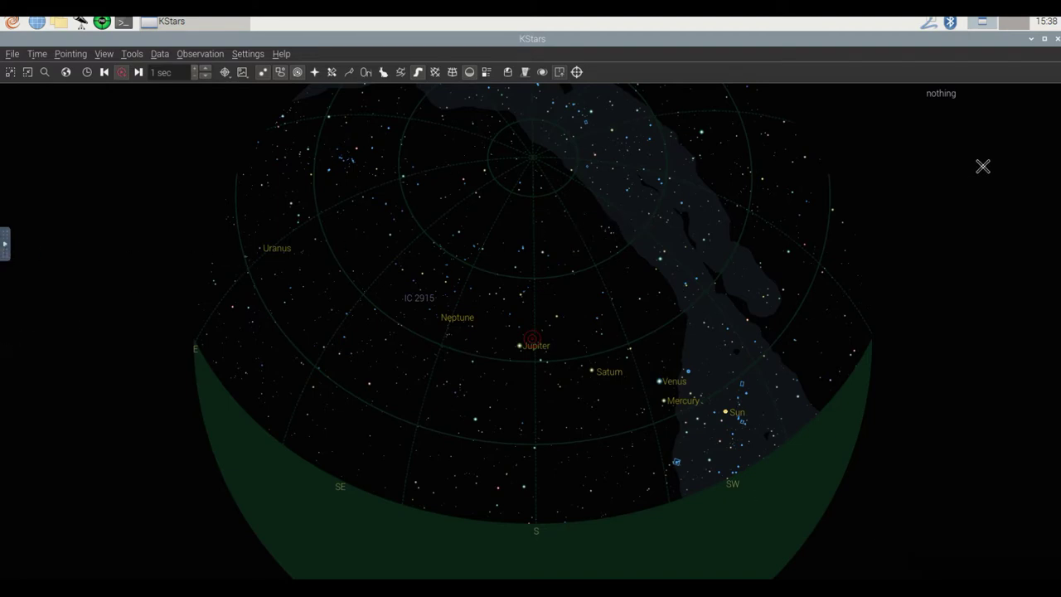
# Turn off noVNC full screen from the sidebar, then collapse the sidebar again.
pyautogui.click(5, 245)
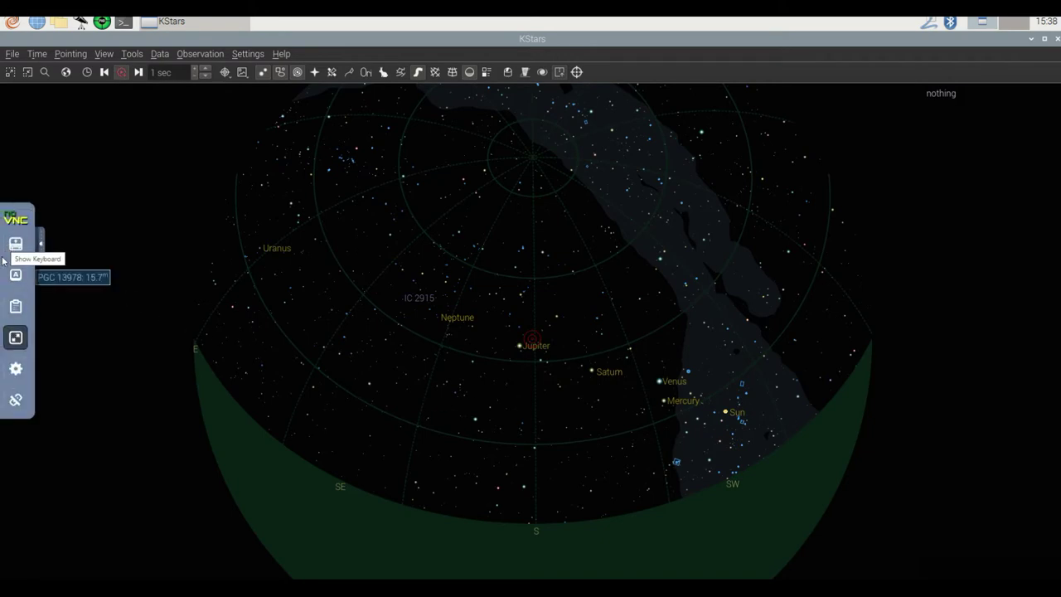
pyautogui.click(14, 338)
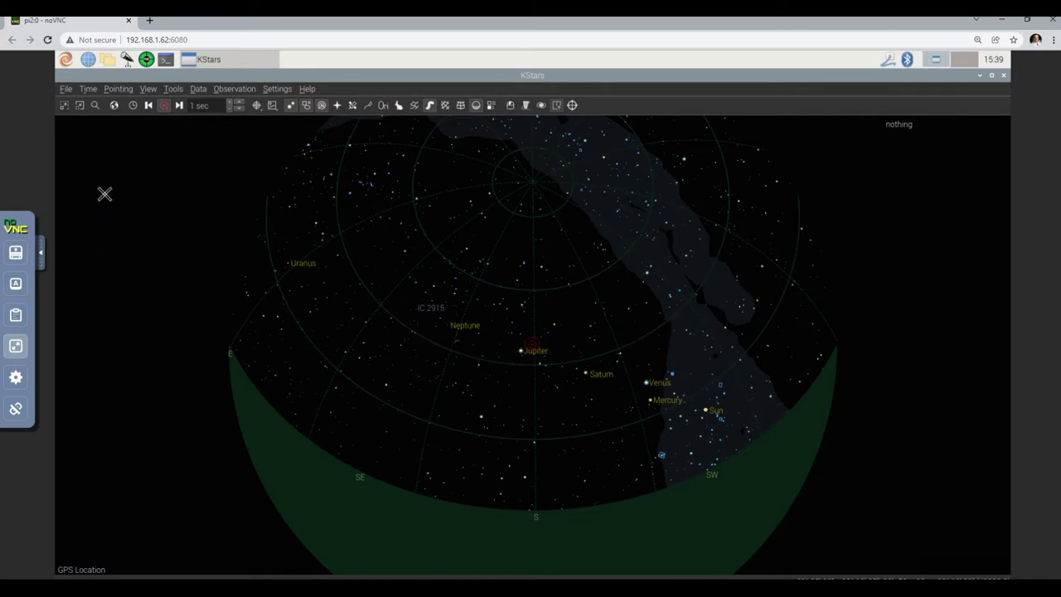
pyautogui.click(43, 257)
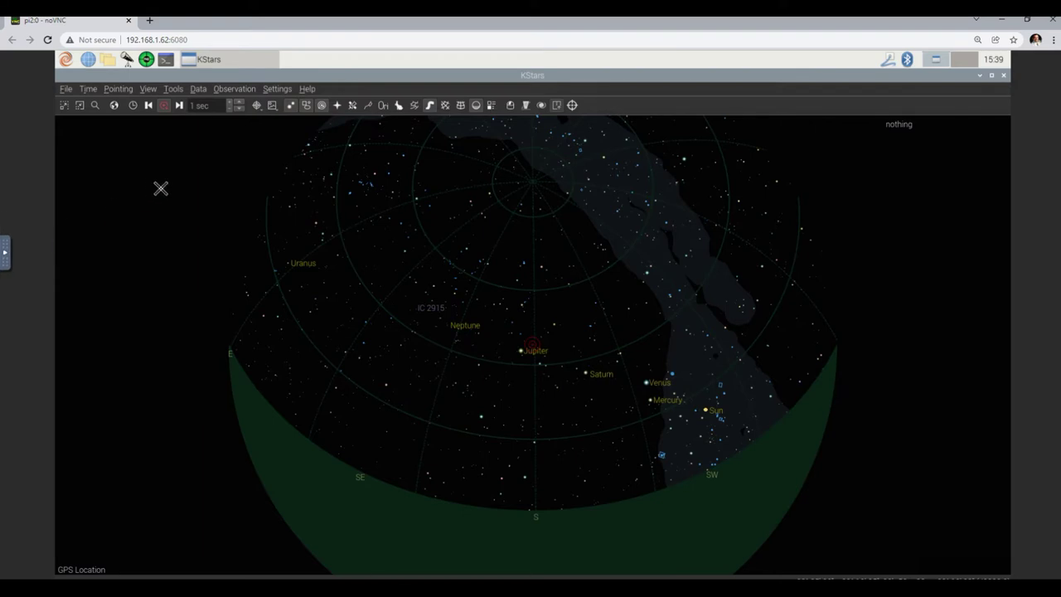
# Launch Ekos from the KStars Tools menu.
pyautogui.click(174, 90)
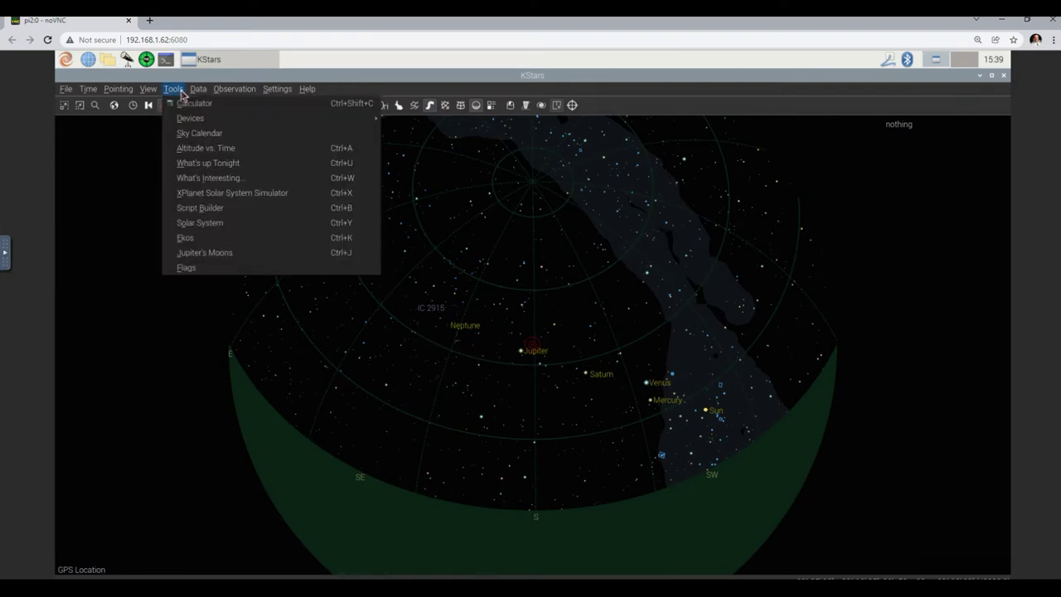
pyautogui.click(208, 243)
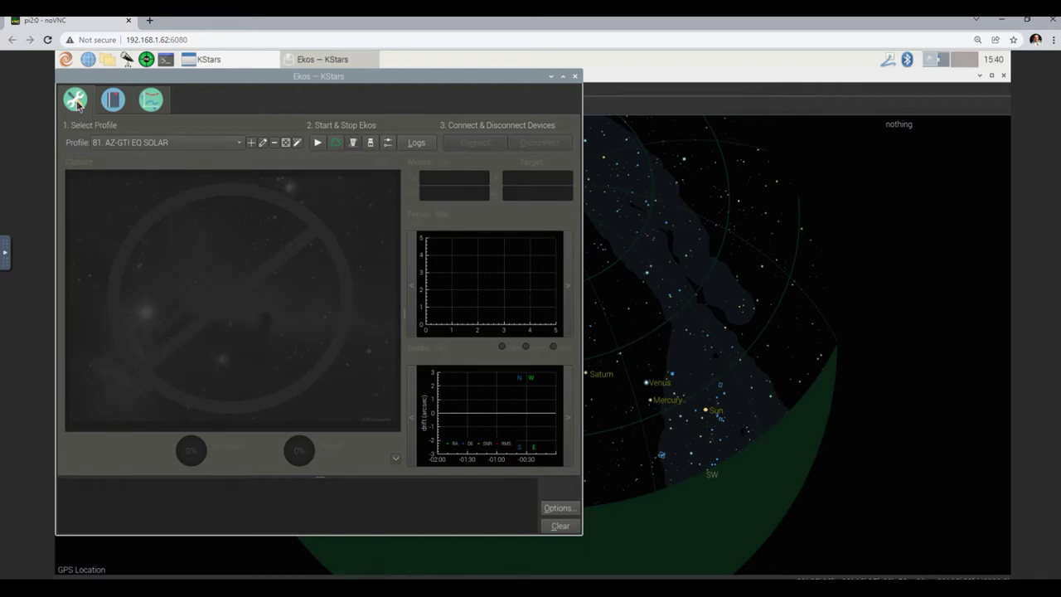
# Select the 83. CELESTRON ALT-AZ equipment profile and open it for editing.
pyautogui.click(107, 144)
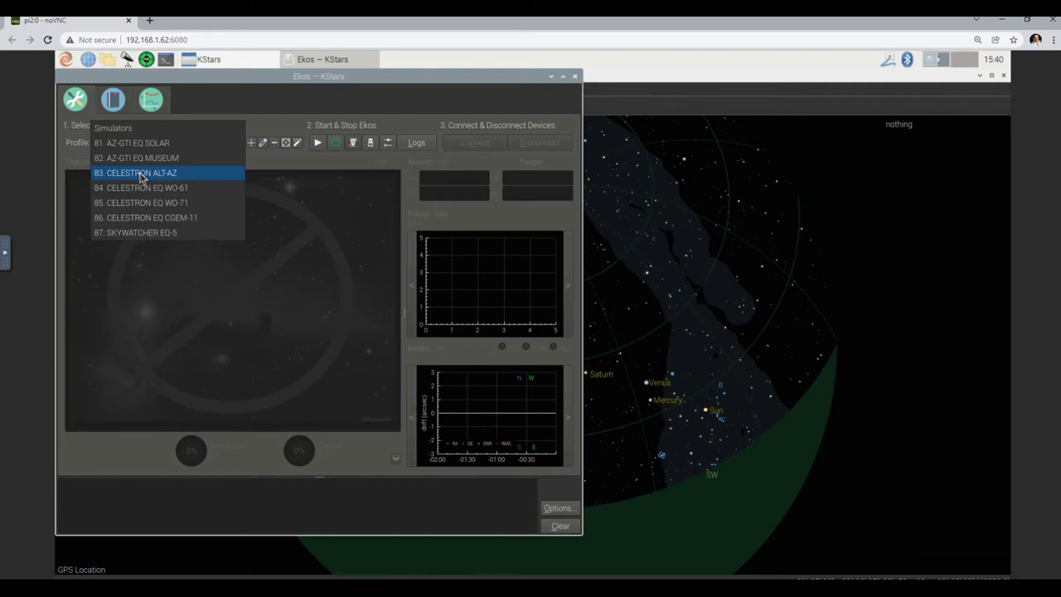
pyautogui.click(141, 176)
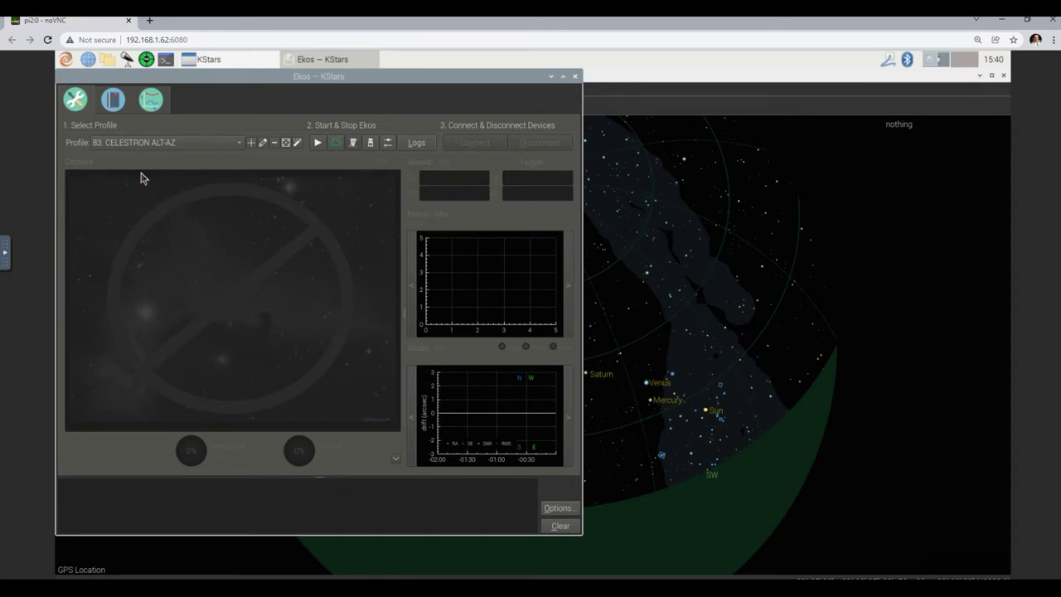
pyautogui.click(264, 142)
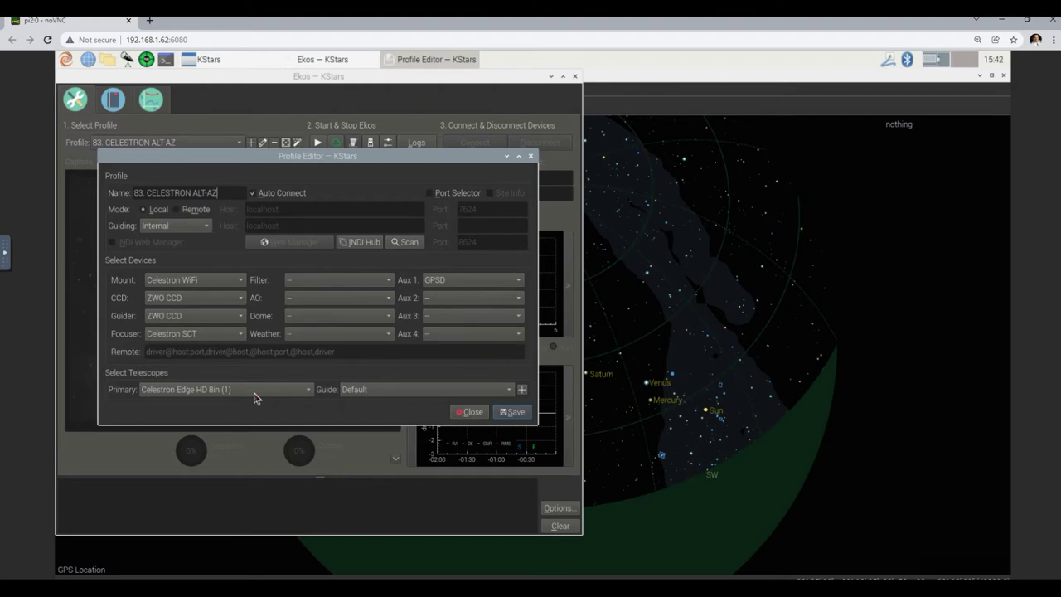
# Keep Celestron Edge HD 8in (1) as the profile's primary telescope.
pyautogui.click(305, 392)
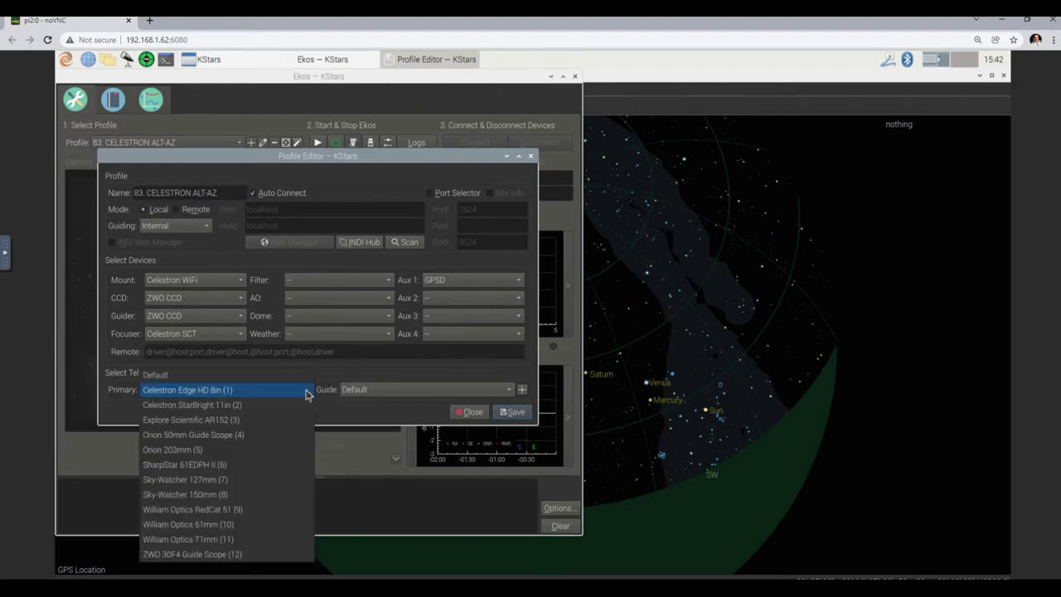
pyautogui.click(236, 392)
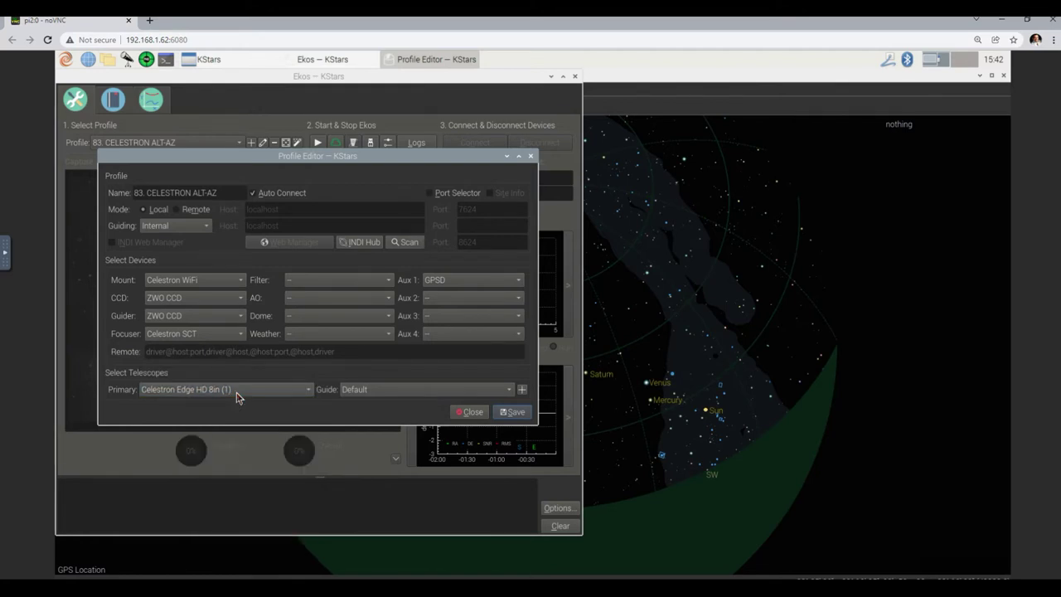
# Leave the guide telescope at Default, then open and close the equipment configuration.
pyautogui.click(510, 393)
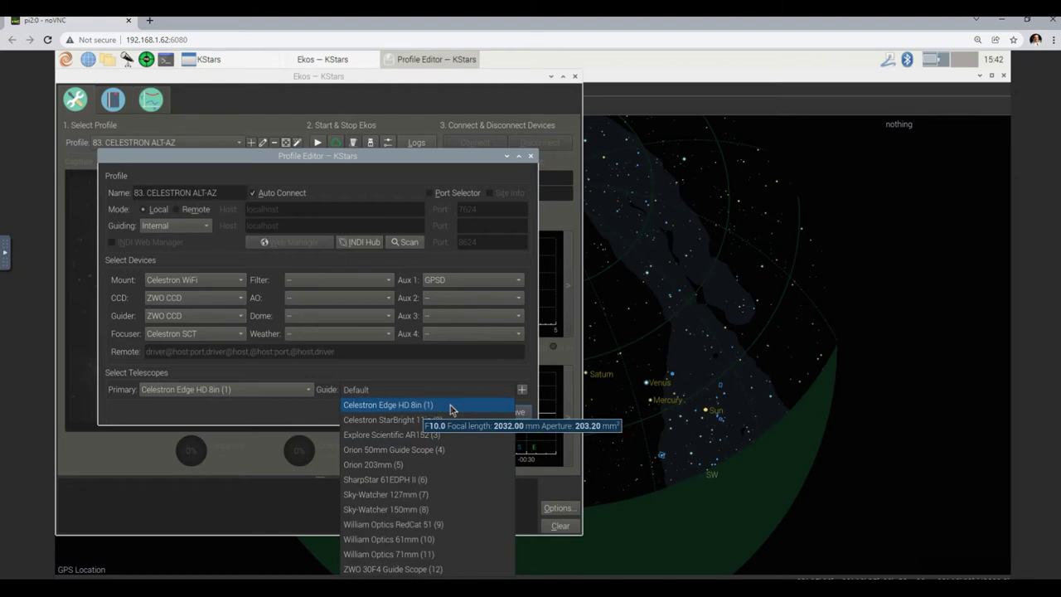
pyautogui.click(523, 392)
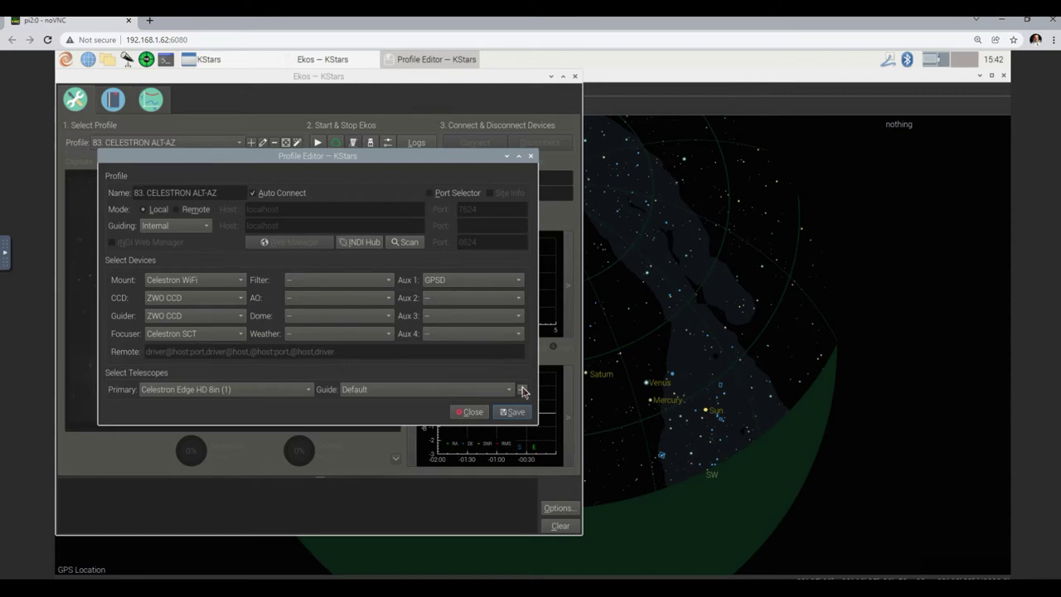
pyautogui.click(448, 391)
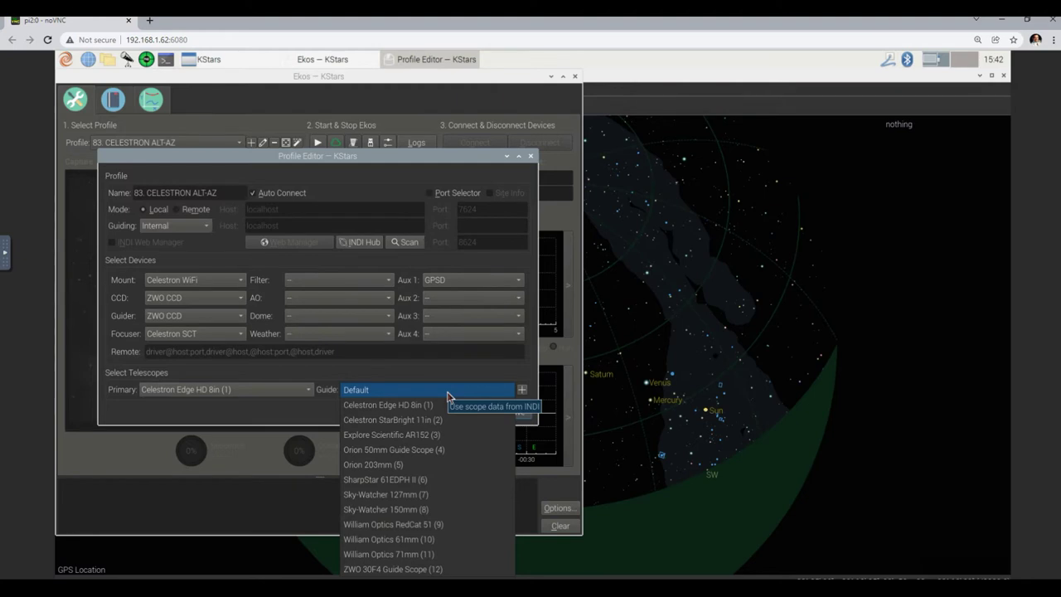
pyautogui.click(522, 392)
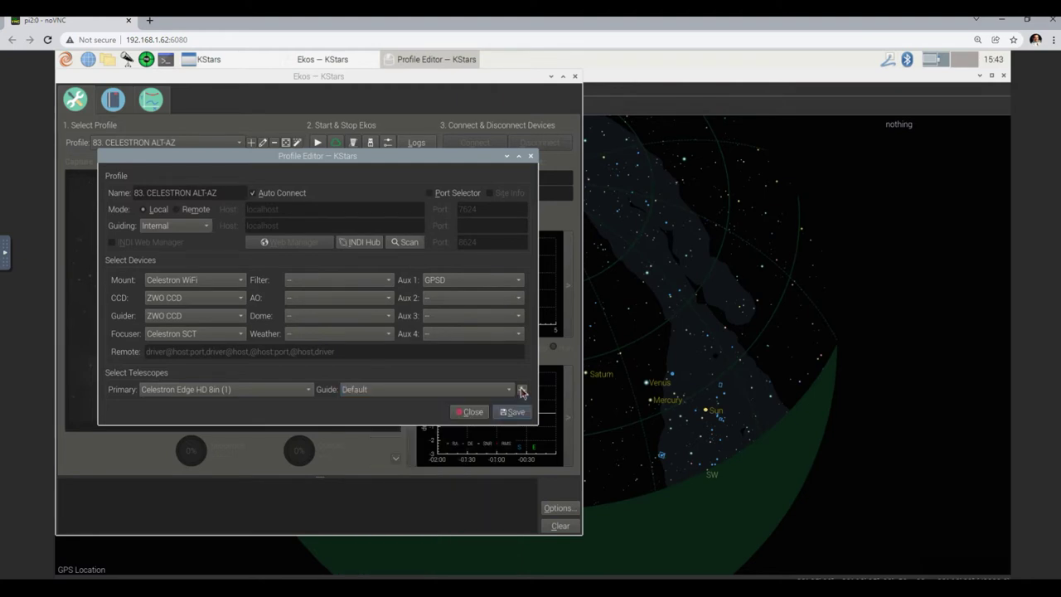
pyautogui.click(522, 391)
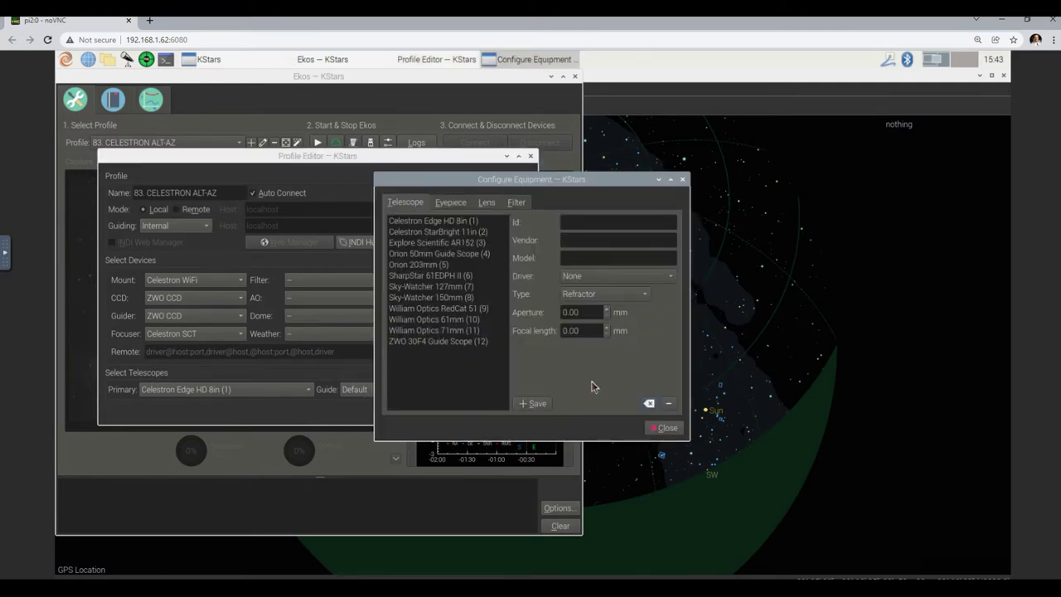
pyautogui.click(664, 429)
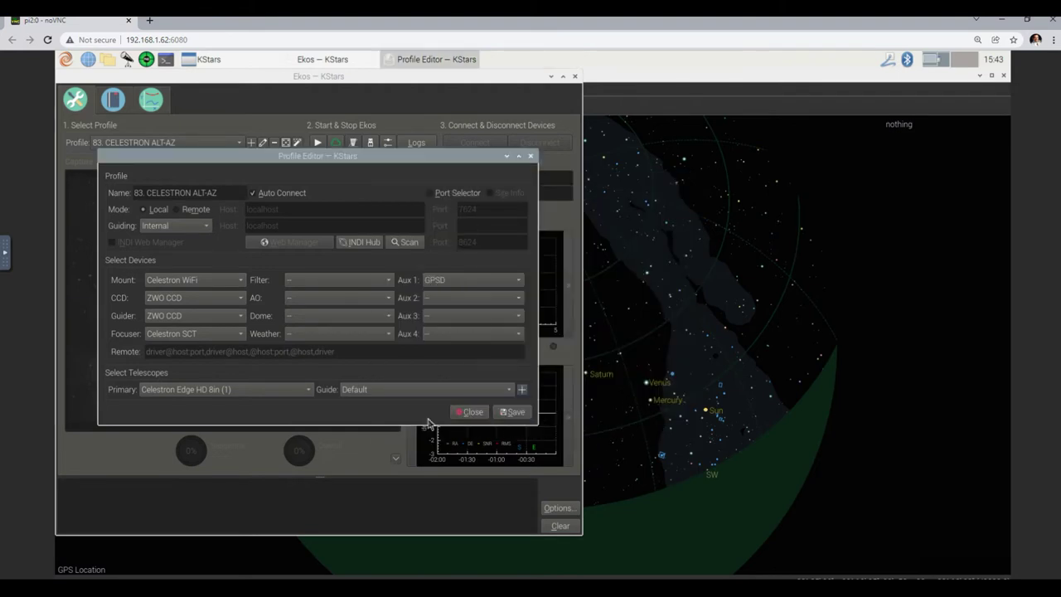
pyautogui.click(388, 393)
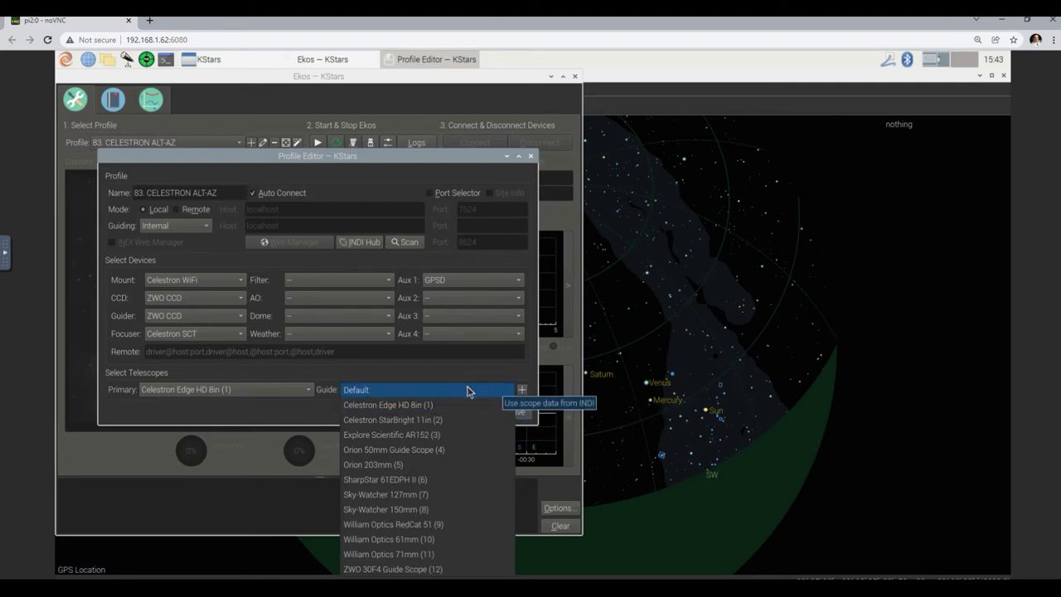
pyautogui.click(412, 390)
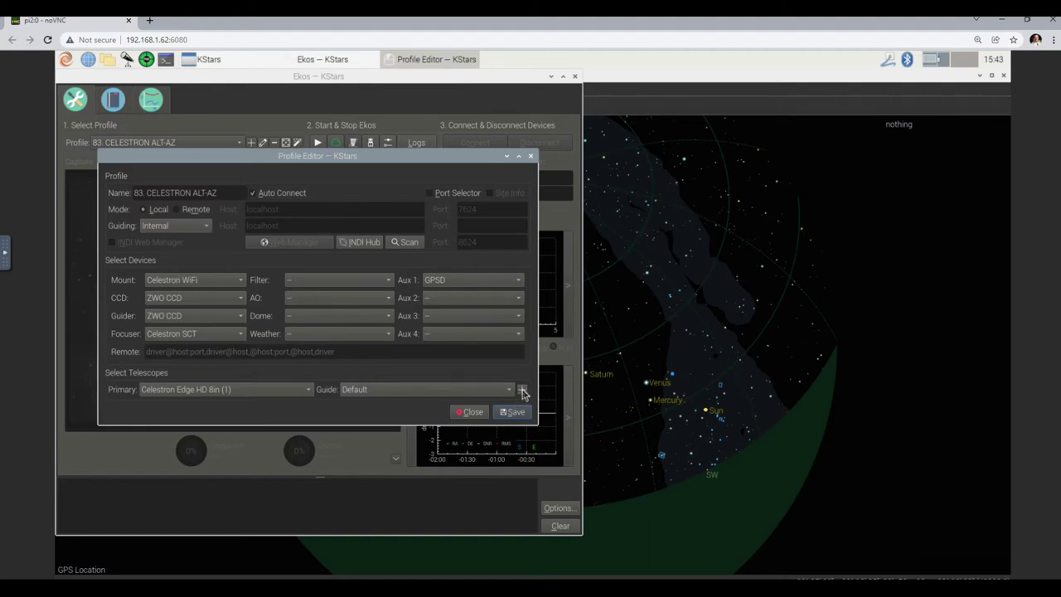
# In Configure Equipment, enter vendor 'Altair' for a new telescope and start on its model.
pyautogui.click(522, 389)
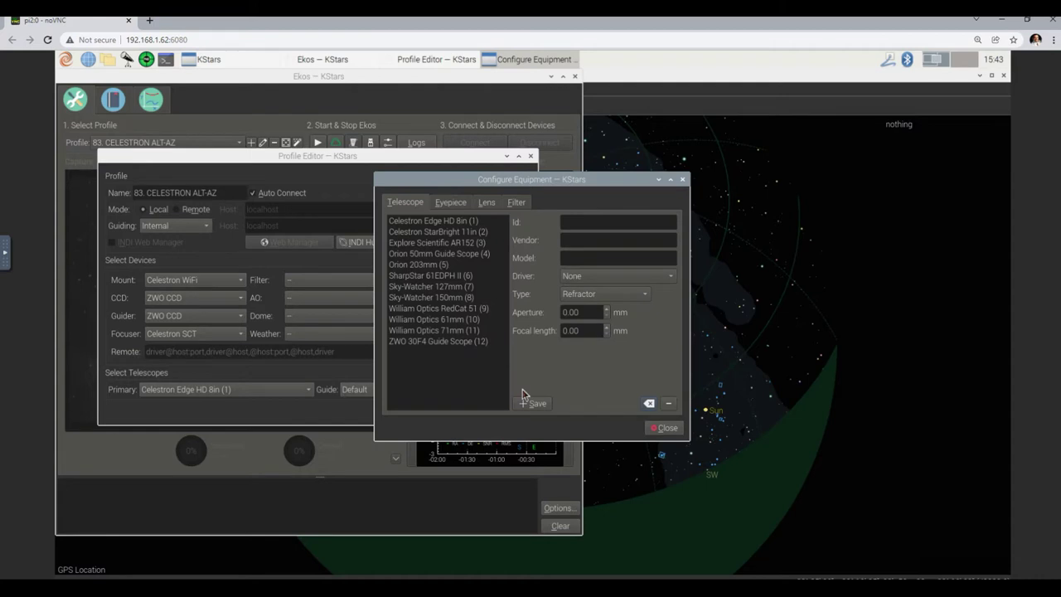
pyautogui.click(573, 243)
pyautogui.write('Altair')
pyautogui.click(580, 258)
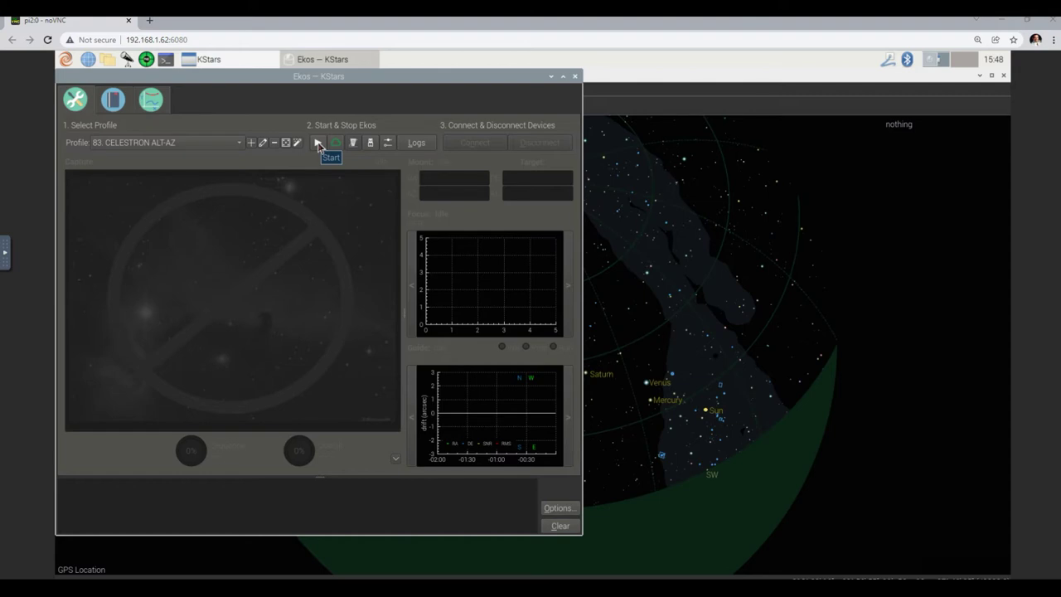
# Start Ekos with the 83. CELESTRON ALT-AZ profile to bring up the INDI Control Panel.
pyautogui.click(318, 144)
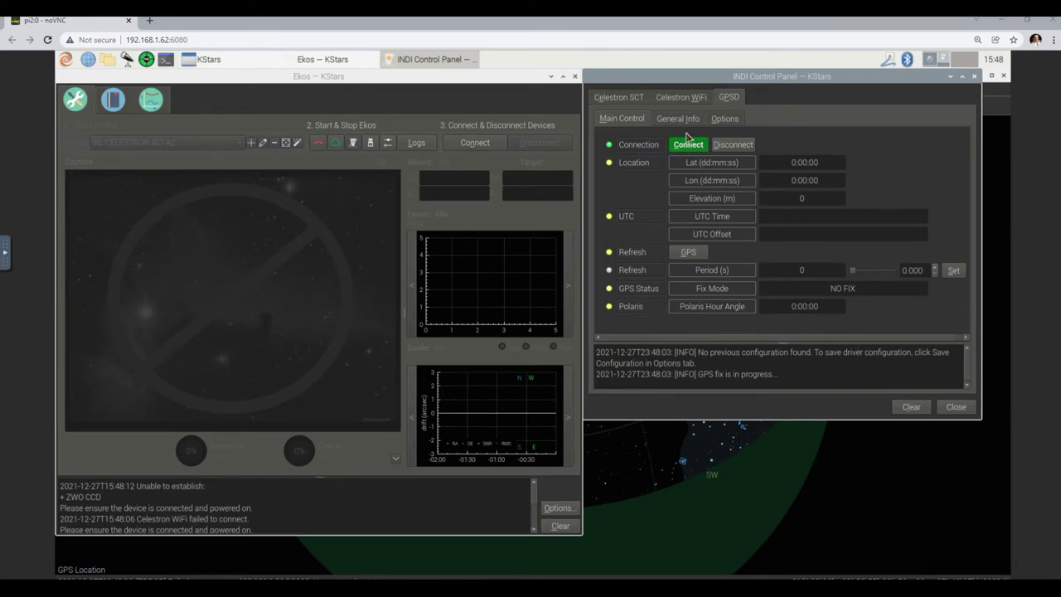
# Show the Celestron WiFi driver tab, revealing its failed connection to 192.168.1.83@2000.
pyautogui.click(678, 98)
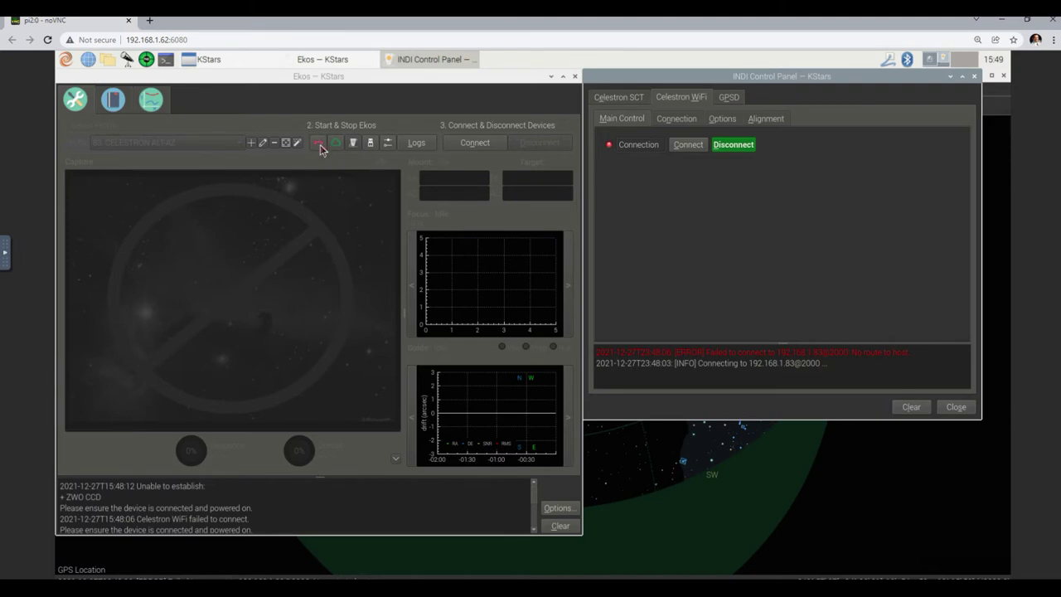
# Stop Ekos so its INDI services shut down after the ZWO CCD and Celestron WiFi failures.
pyautogui.click(319, 143)
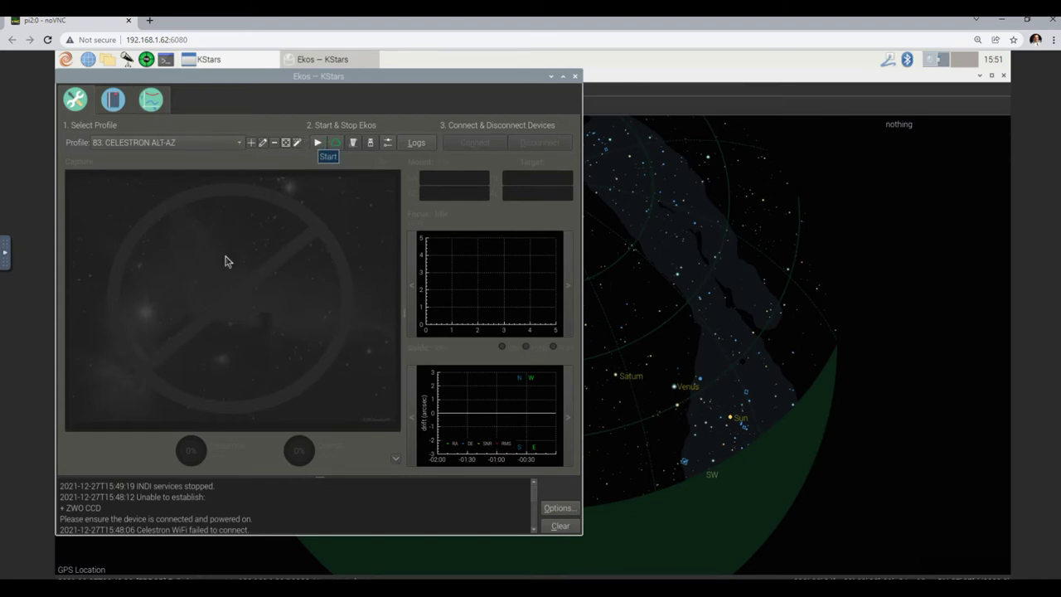
# Restart Ekos, bringing the Celestron WiFi mount online, and dismiss the ZWO CCD connection warning.
pyautogui.click(319, 144)
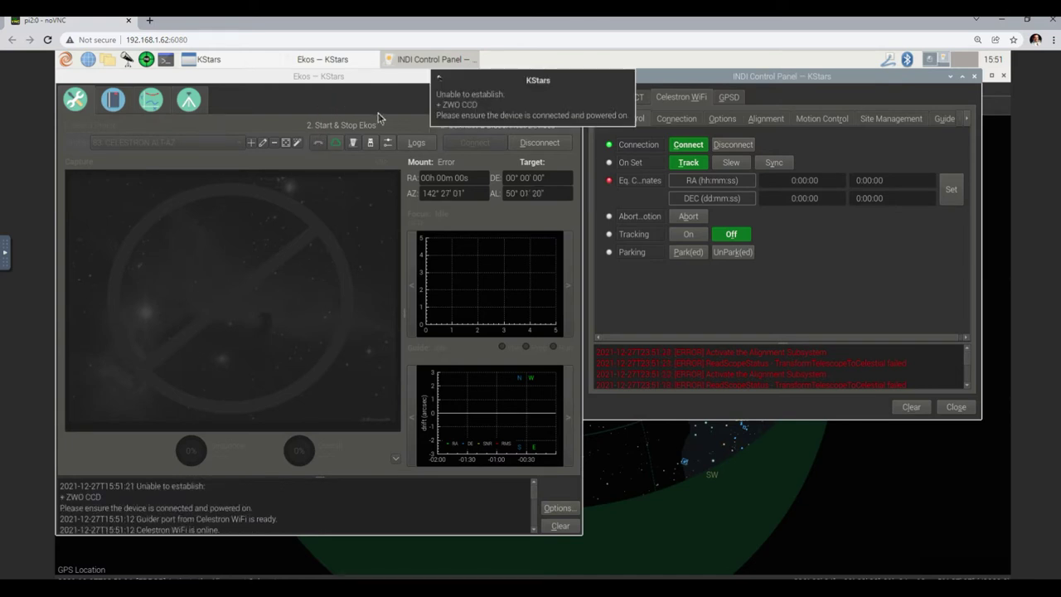
pyautogui.click(475, 123)
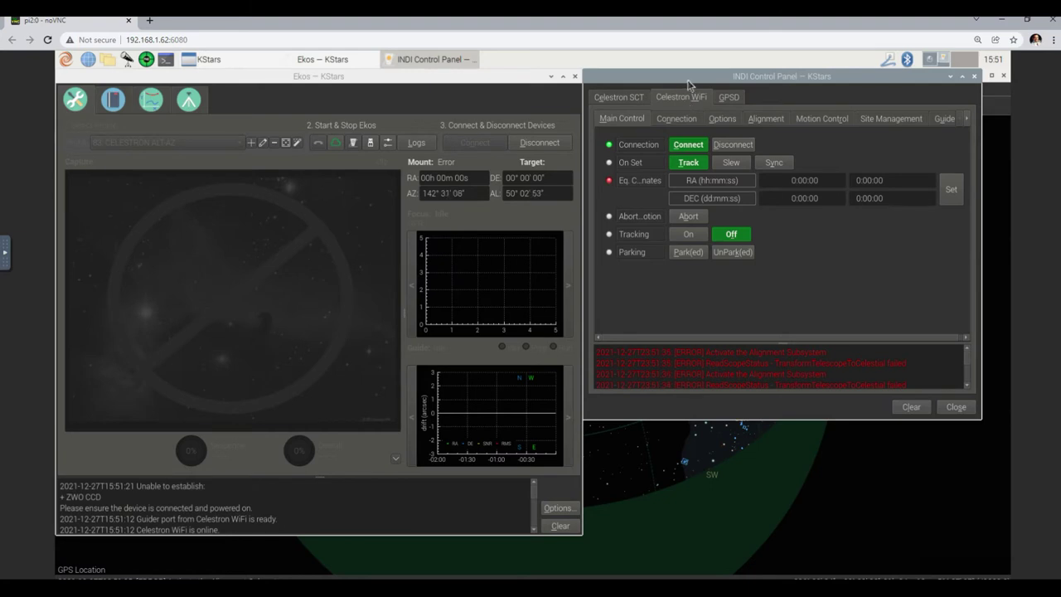
# Reposition and enlarge the INDI Control Panel and its driver log area.
pyautogui.moveTo(687, 82); pyautogui.dragTo(666, 82)
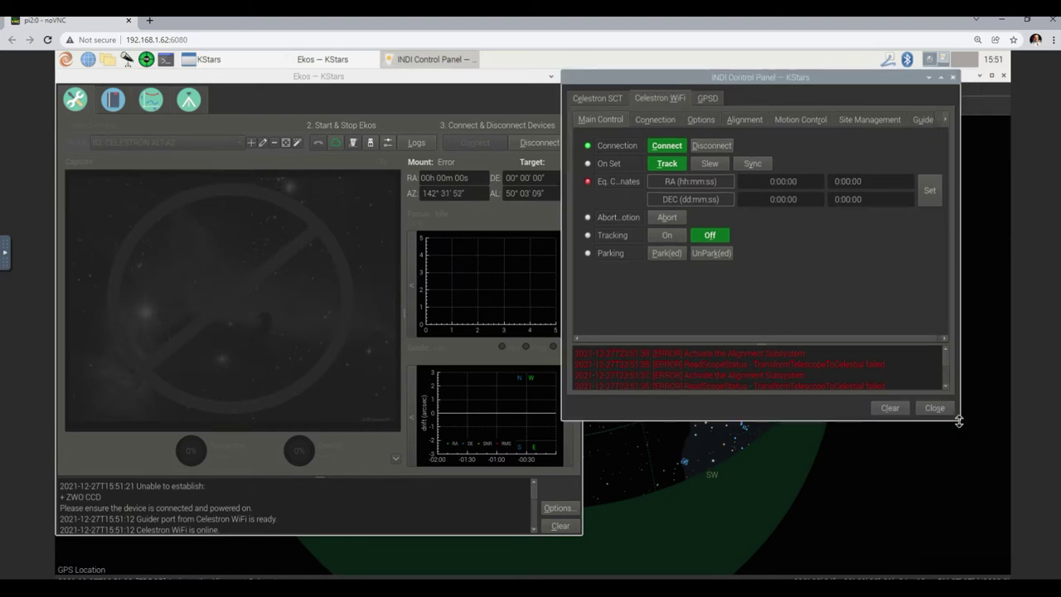
pyautogui.moveTo(958, 422); pyautogui.dragTo(958, 524)
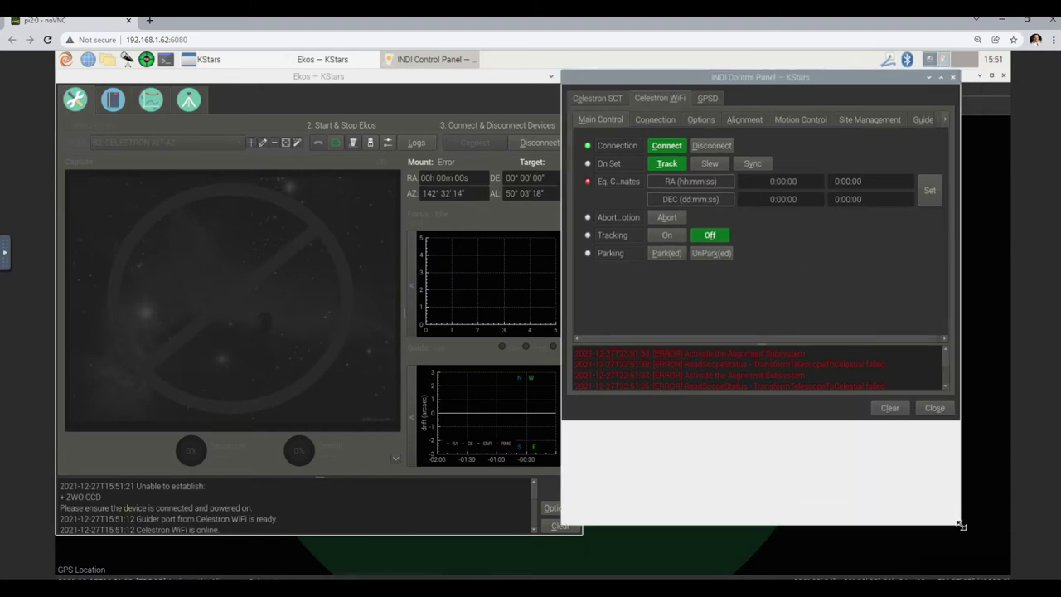
pyautogui.moveTo(864, 448); pyautogui.dragTo(865, 373)
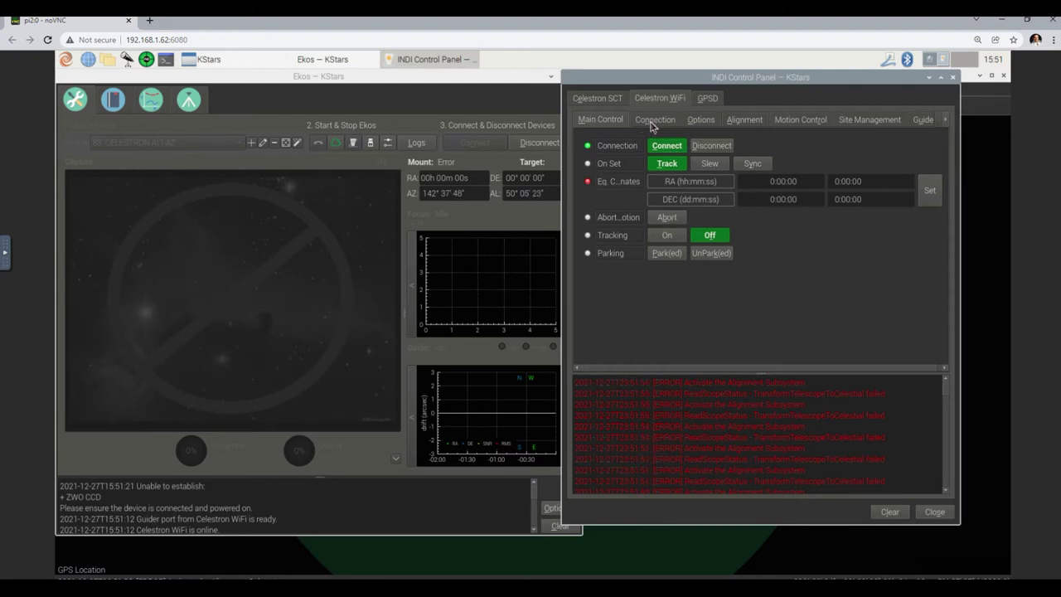
# Review the Celestron WiFi connection and Site Management settings, then disconnect all INDI devices.
pyautogui.click(655, 120)
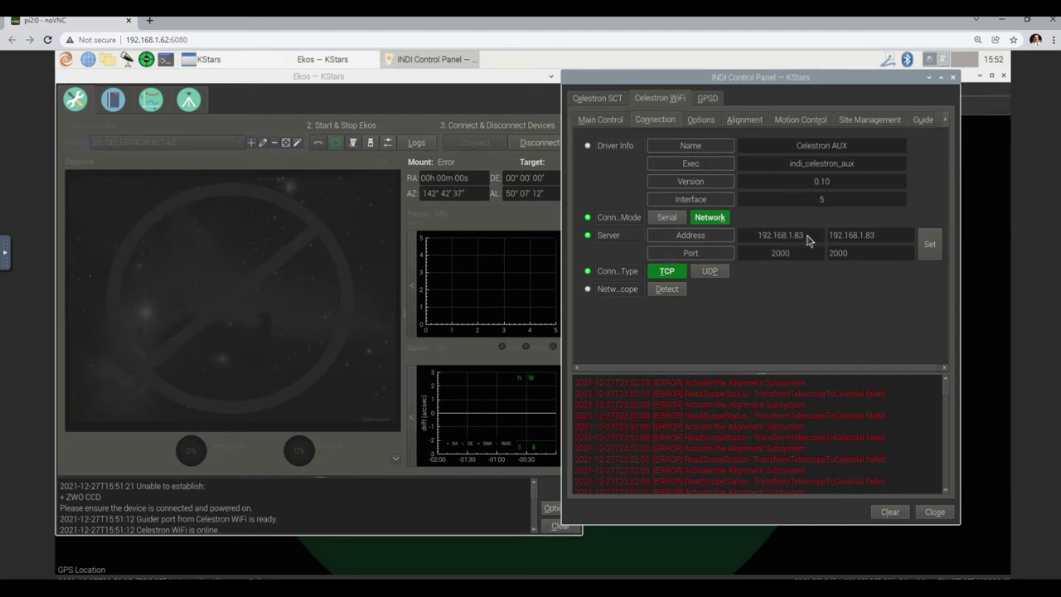
pyautogui.click(862, 123)
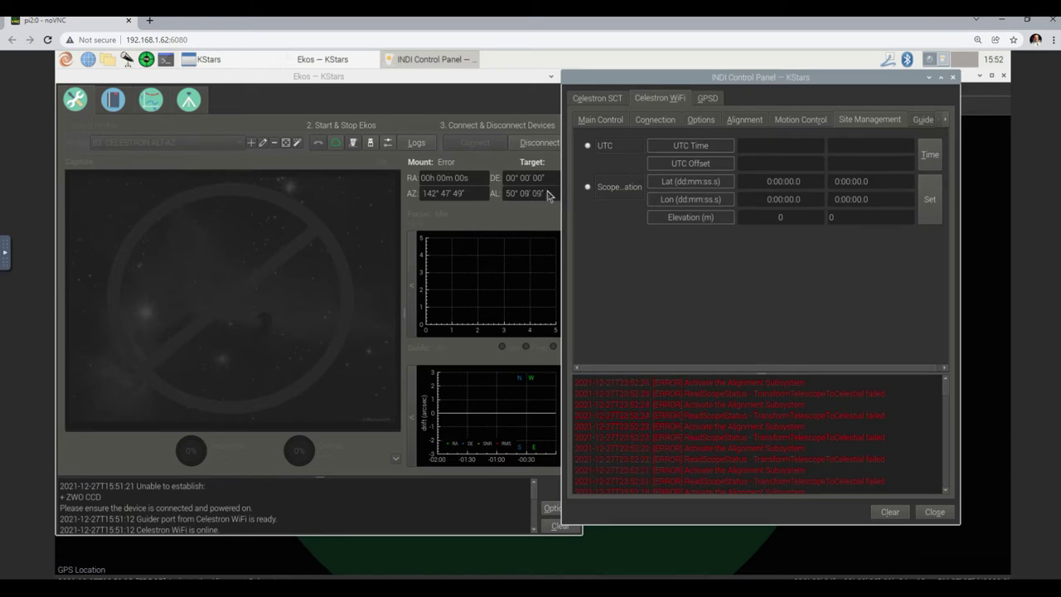
pyautogui.click(535, 151)
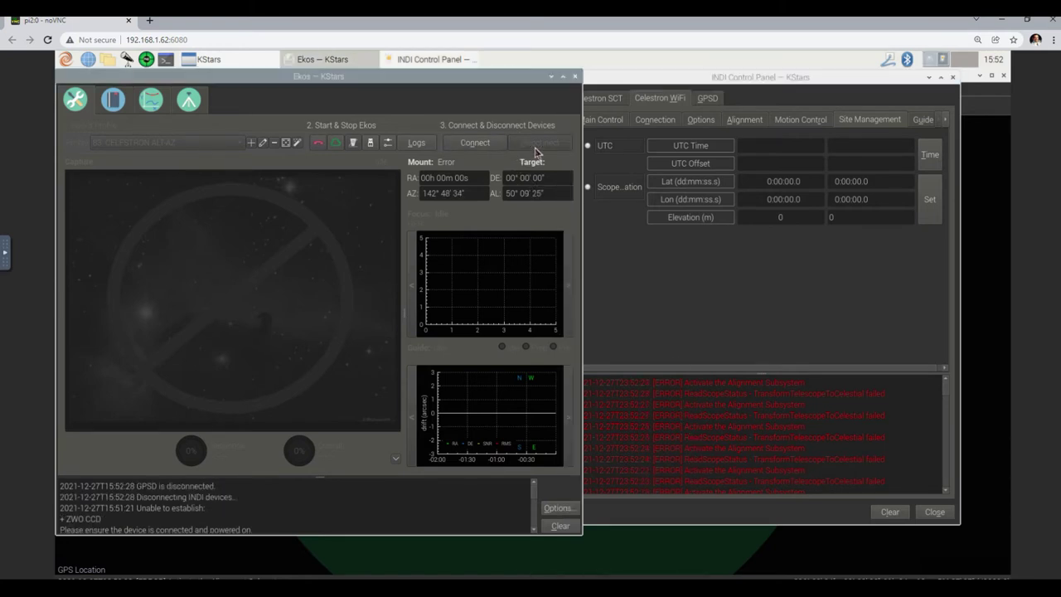
# Stop Ekos's INDI services and return to the KStars sky map's Settings menu.
pyautogui.click(318, 145)
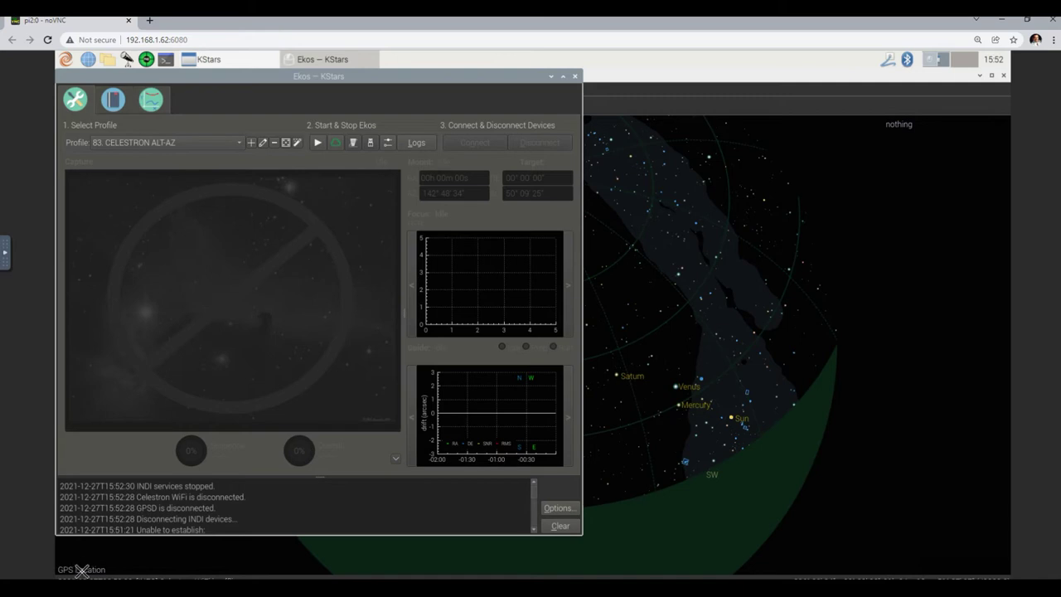
pyautogui.click(234, 61)
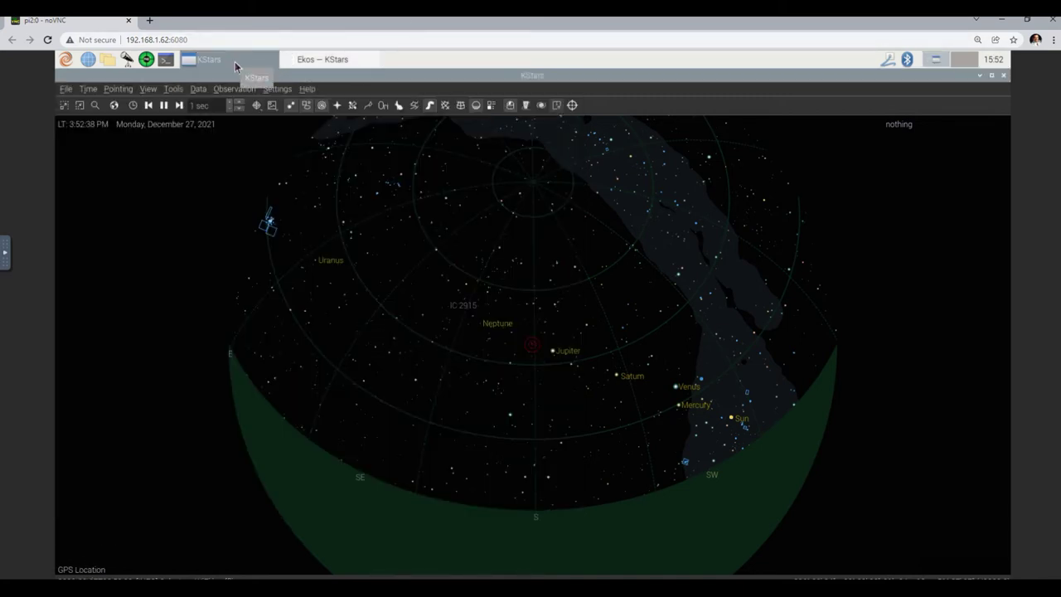
pyautogui.click(276, 89)
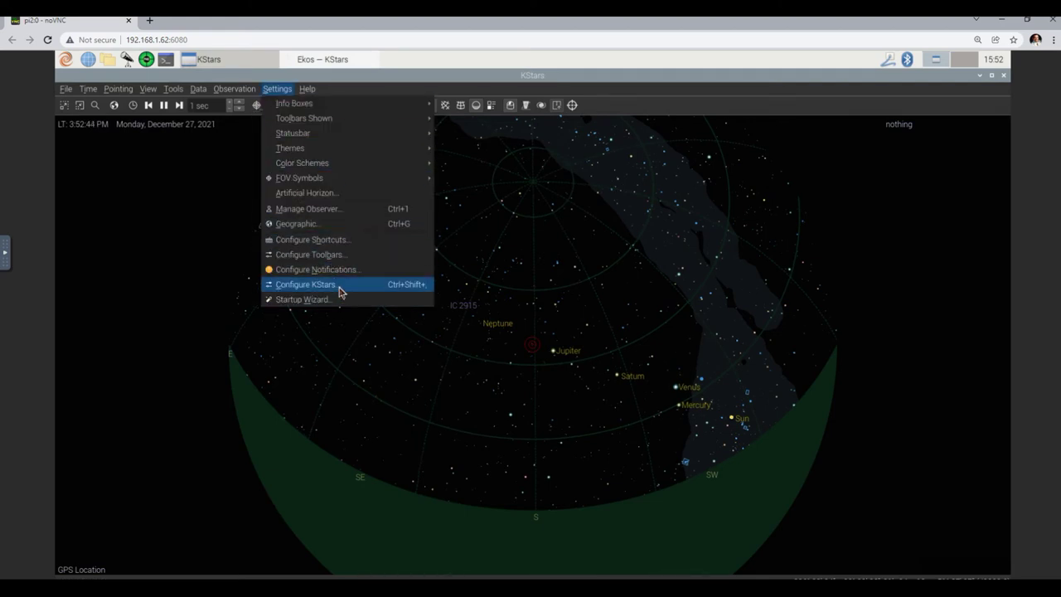
# Set KStars's INDI time and location option to 'KStars updates all devices' and apply it.
pyautogui.click(340, 285)
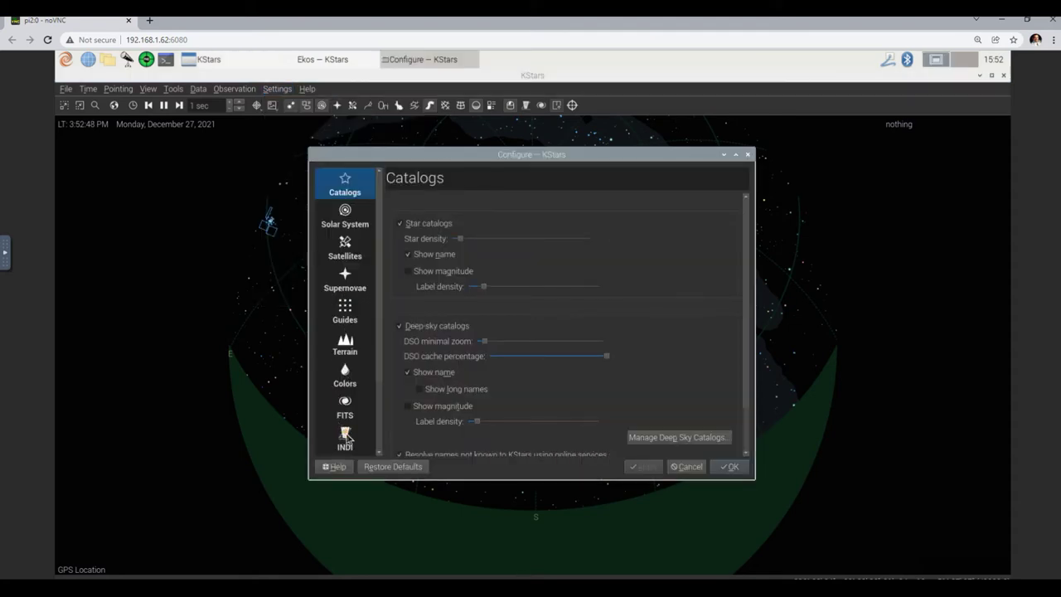
pyautogui.click(345, 437)
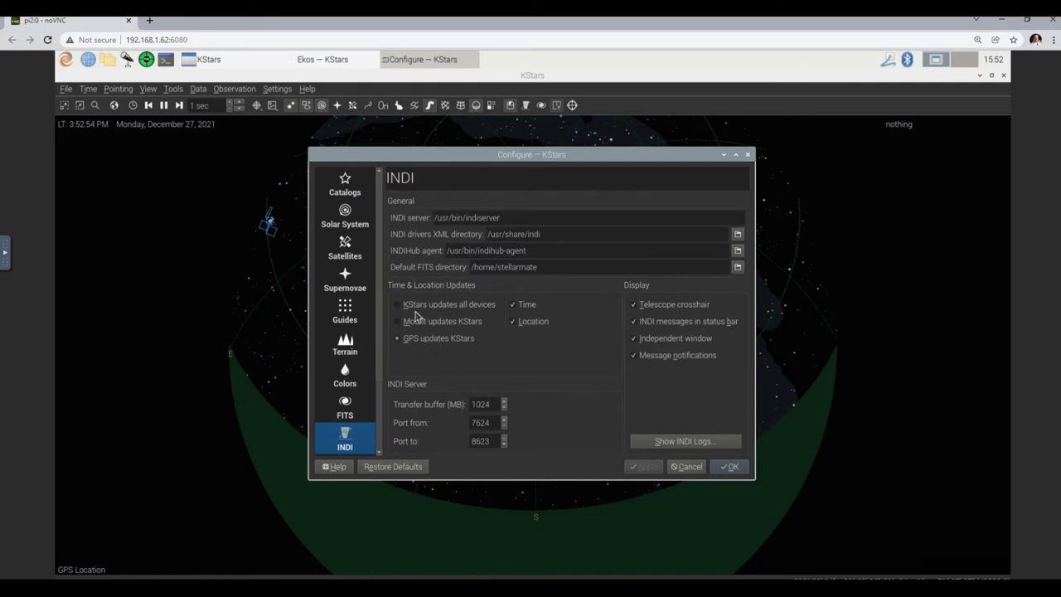
pyautogui.click(417, 308)
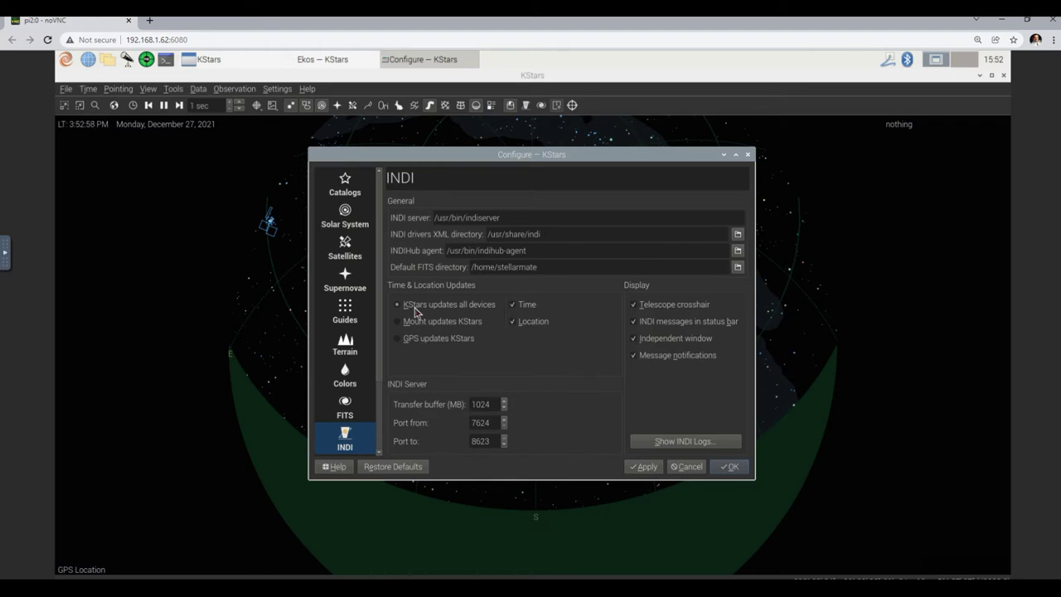
pyautogui.click(636, 469)
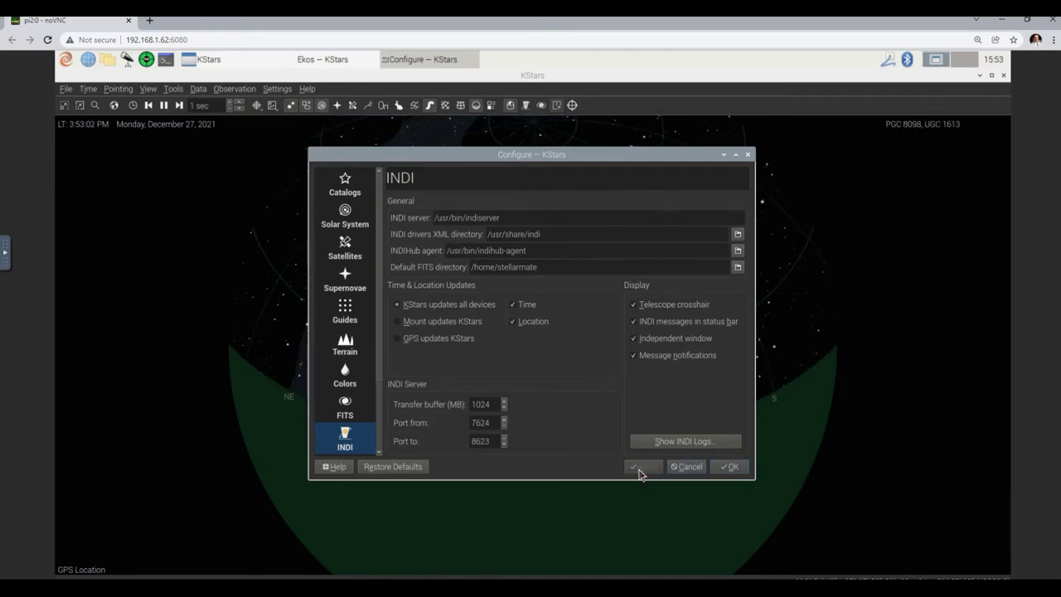
pyautogui.click(730, 468)
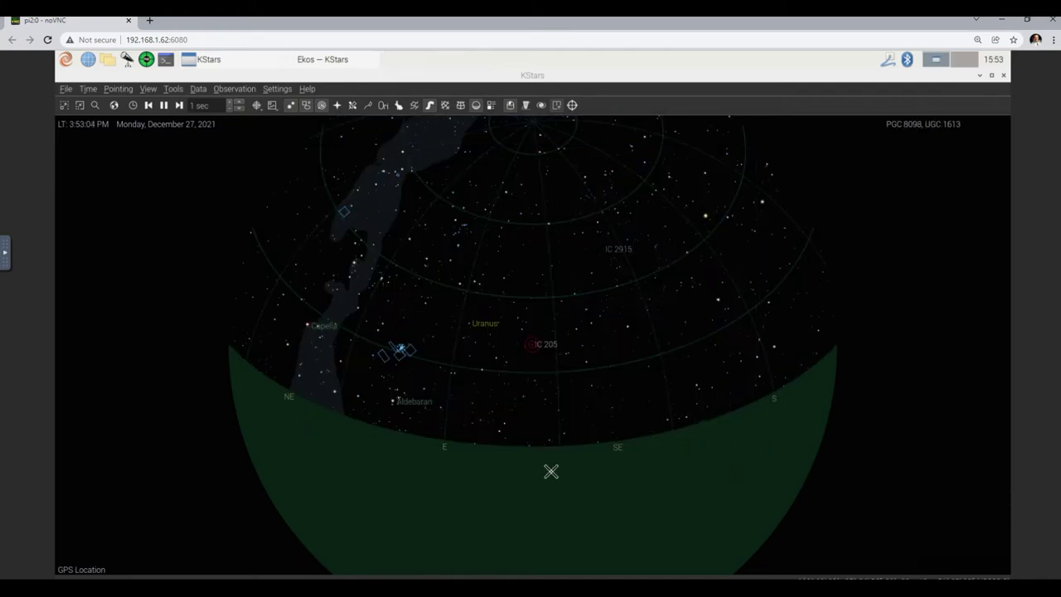
# Filter cities by 'coto' and set the location to Coto de Caza 8, California, USA.
pyautogui.click(114, 105)
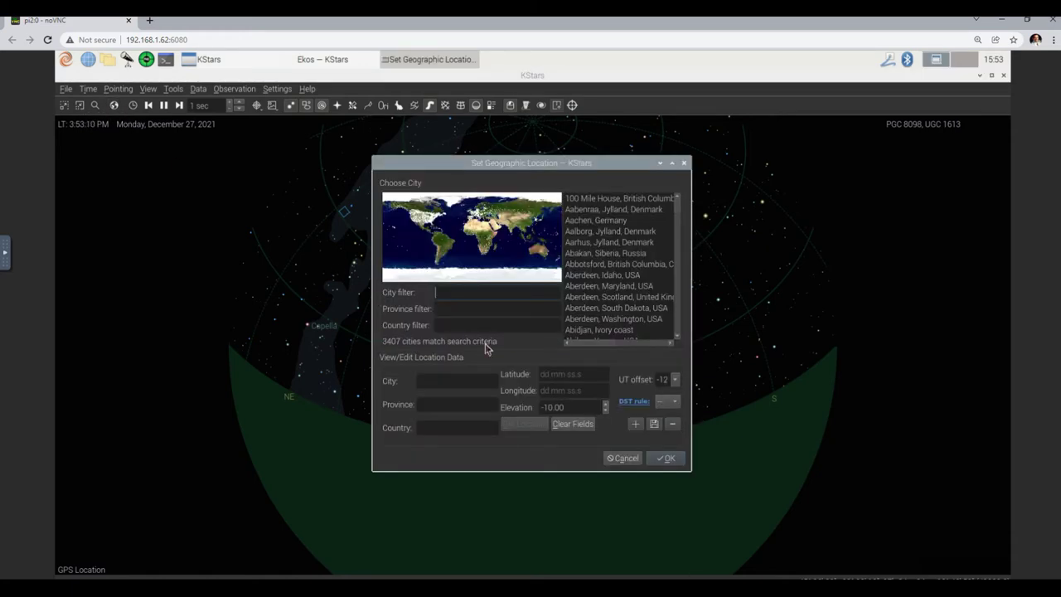
pyautogui.click(454, 290)
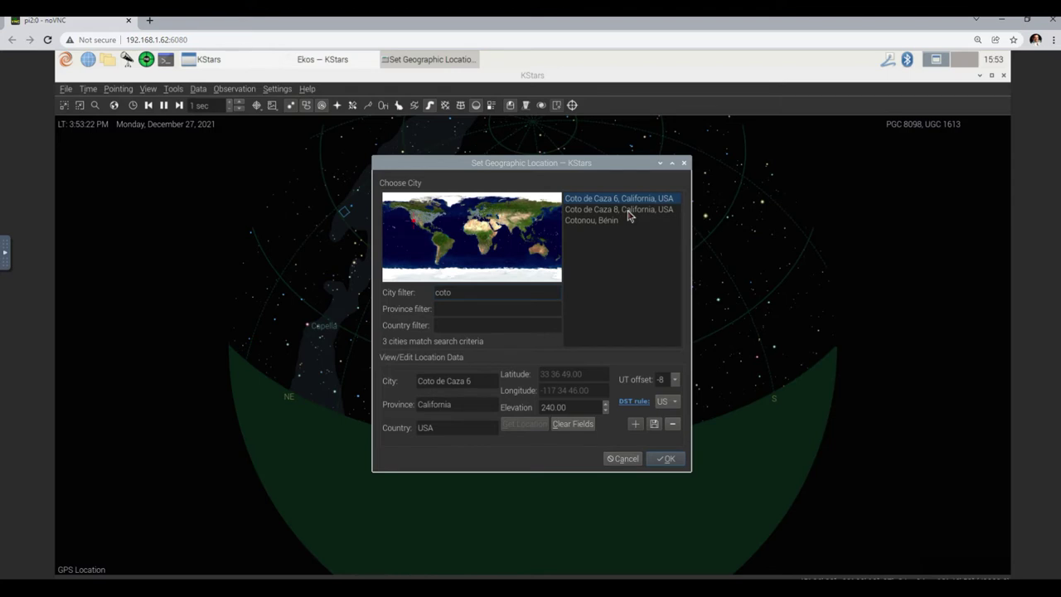
pyautogui.click(628, 210)
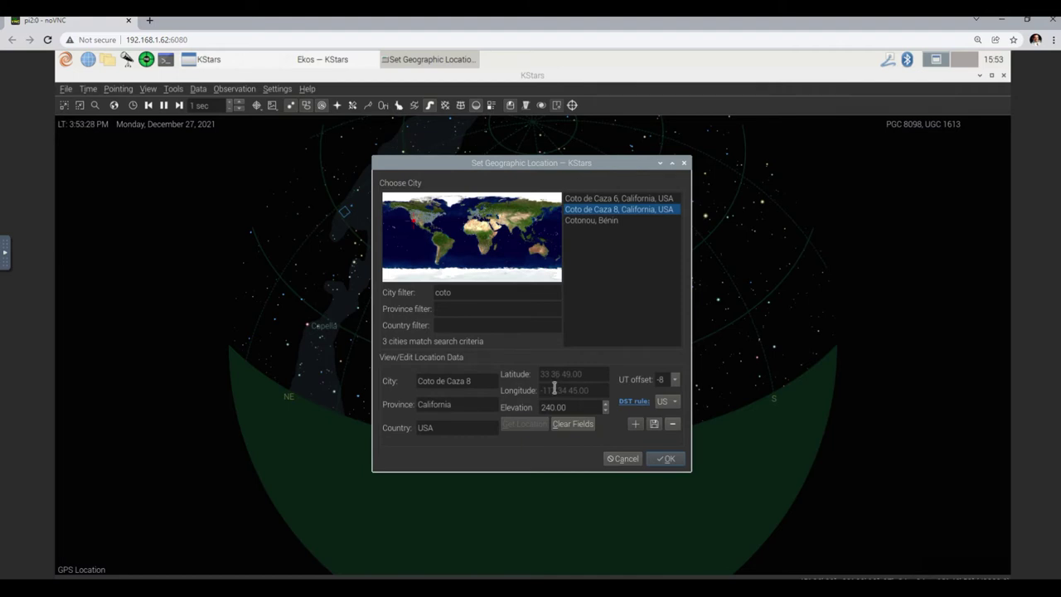
pyautogui.moveTo(555, 388)
pyautogui.click(668, 461)
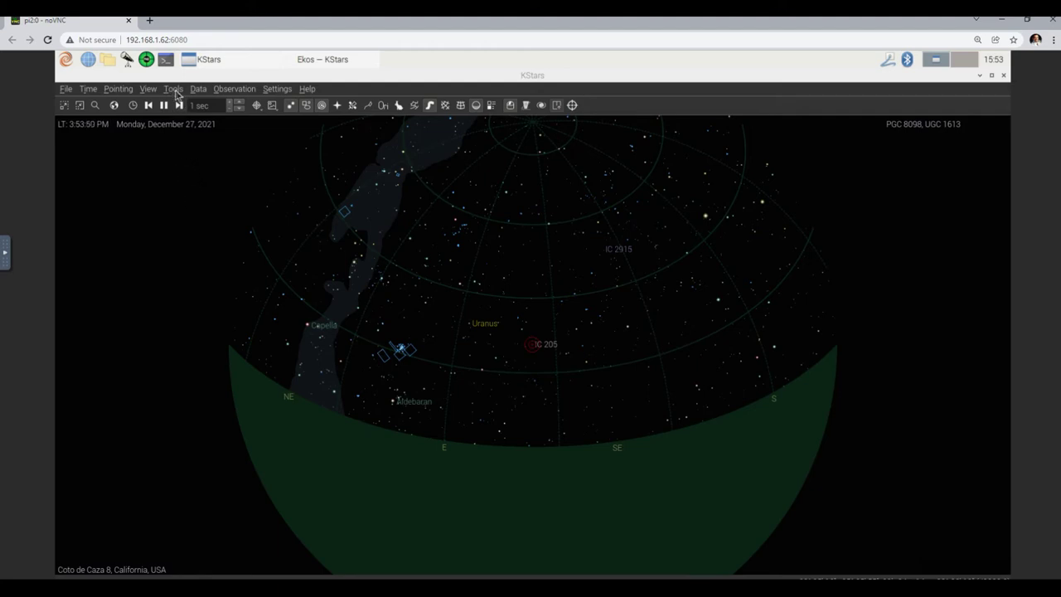
# Open Ekos from Tools and start the 83. CELESTRON ALT-AZ profile.
pyautogui.click(173, 88)
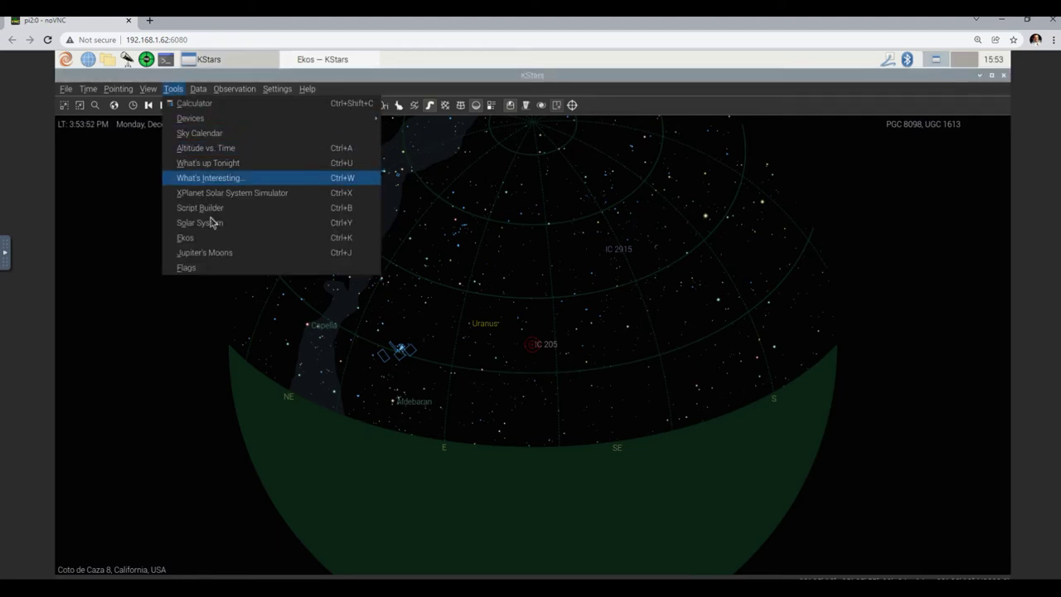
pyautogui.click(214, 243)
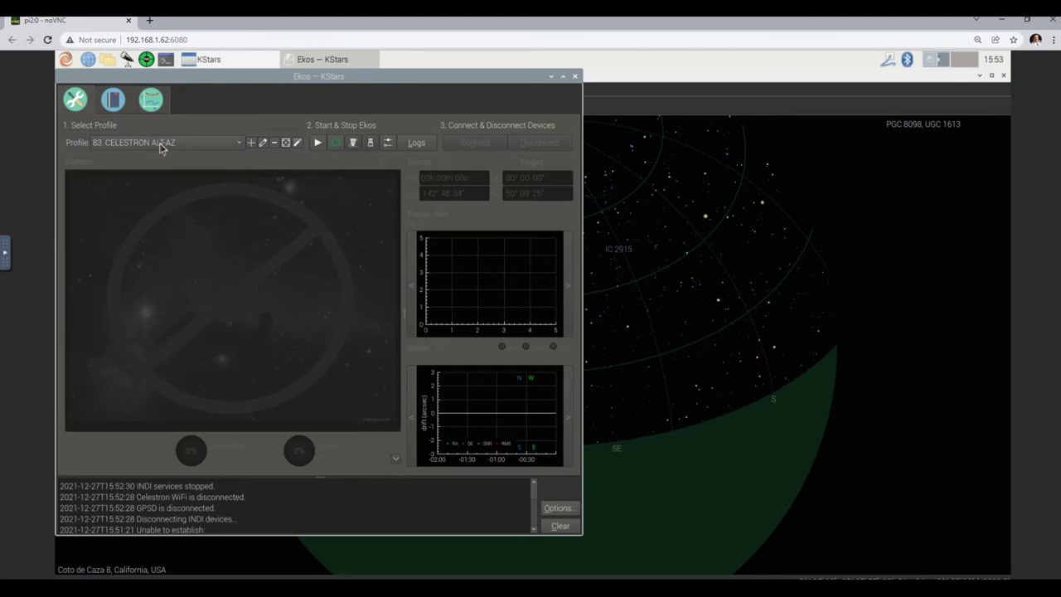
pyautogui.click(319, 143)
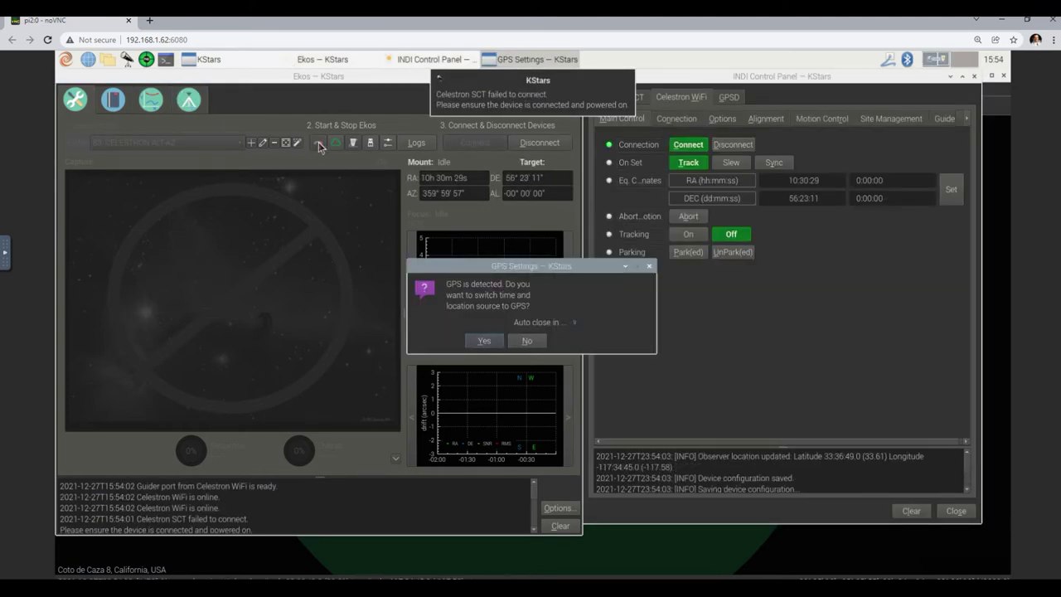
pyautogui.click(527, 341)
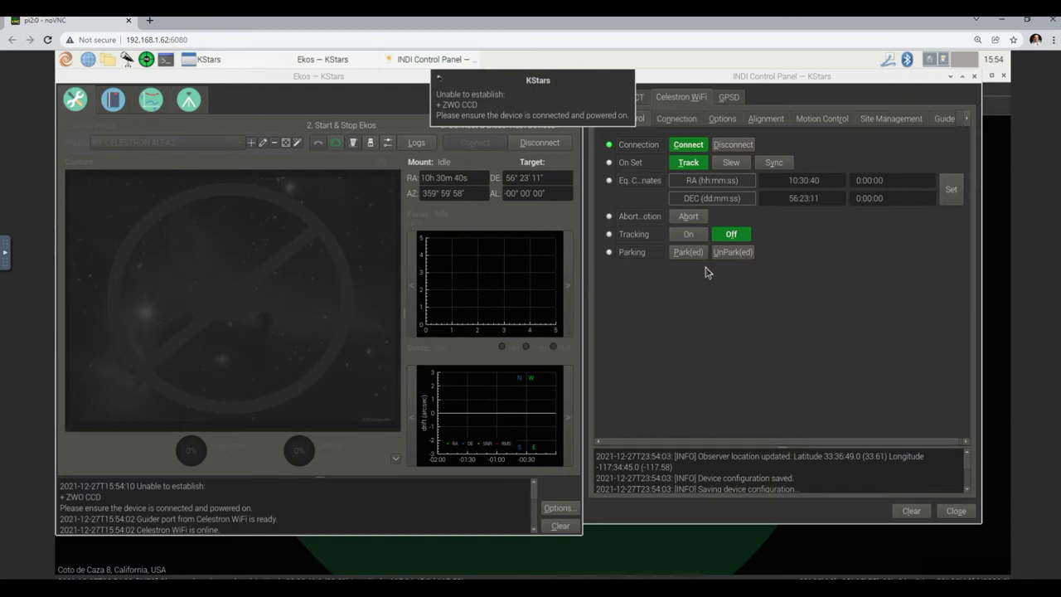
pyautogui.click(680, 99)
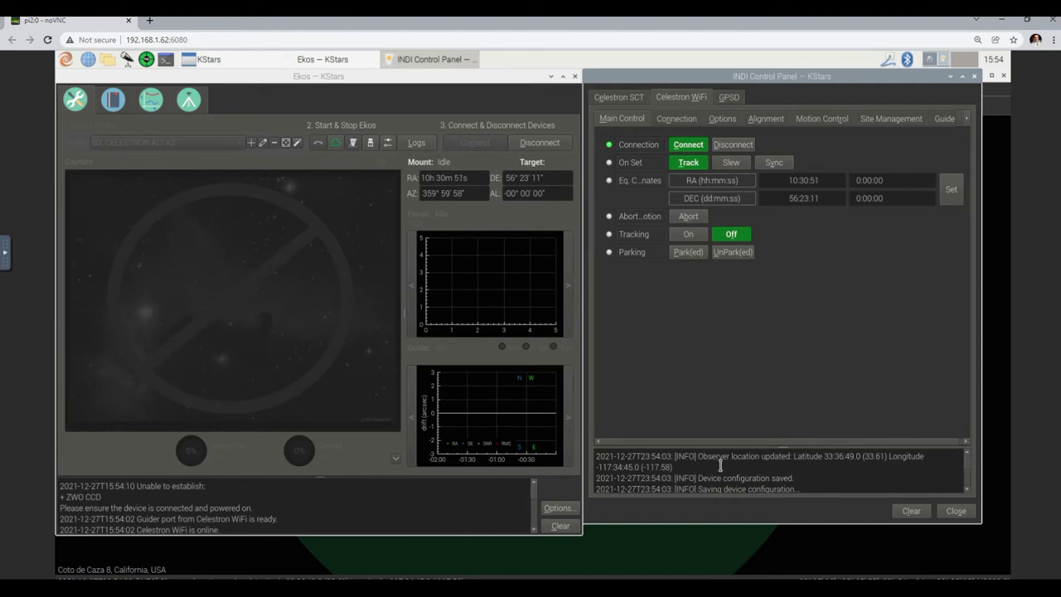
pyautogui.moveTo(699, 457); pyautogui.dragTo(865, 455)
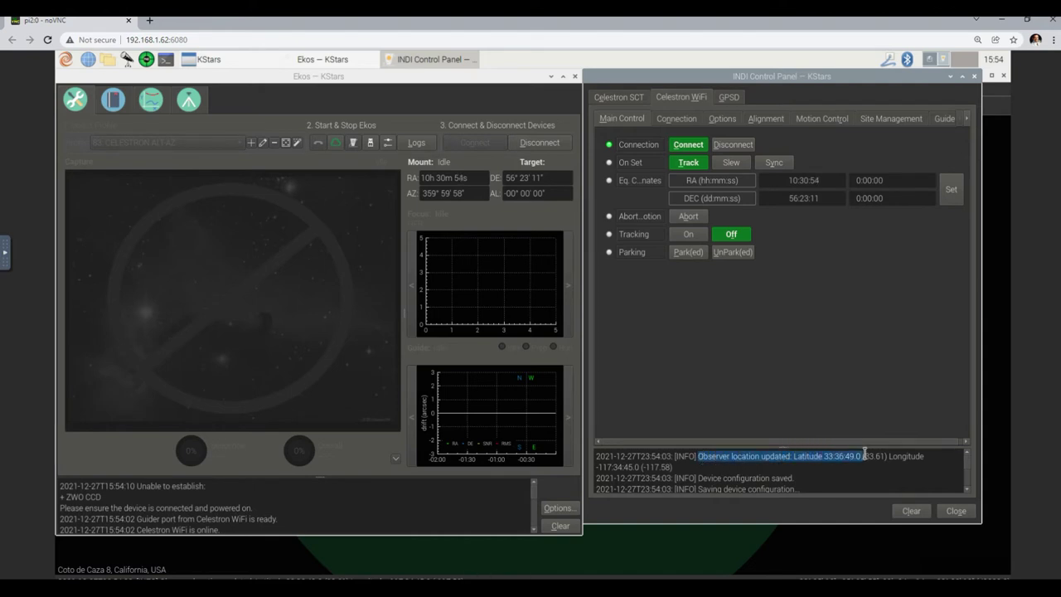
pyautogui.click(813, 457)
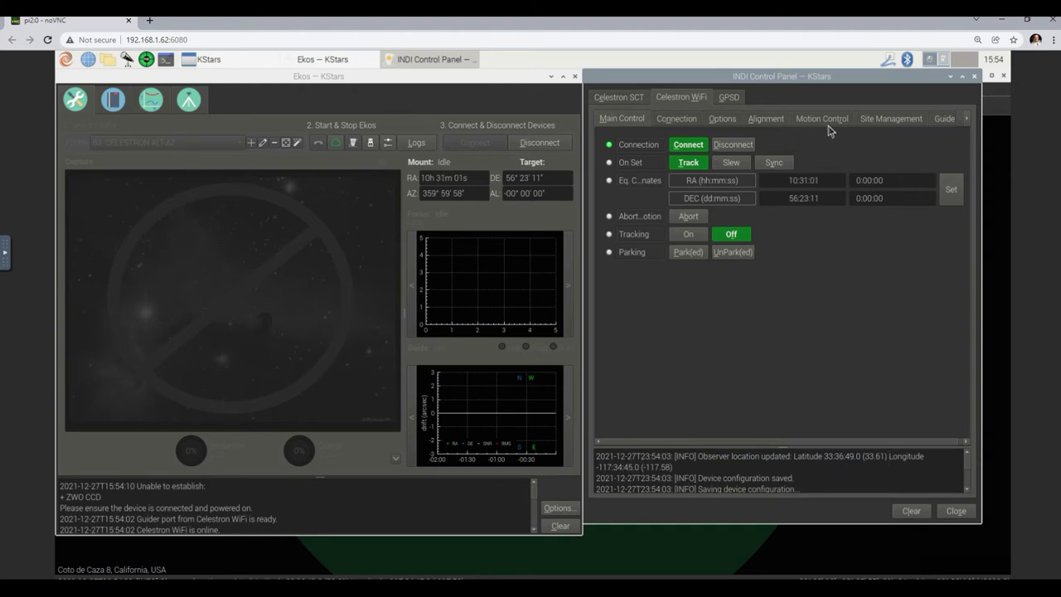
pyautogui.click(873, 124)
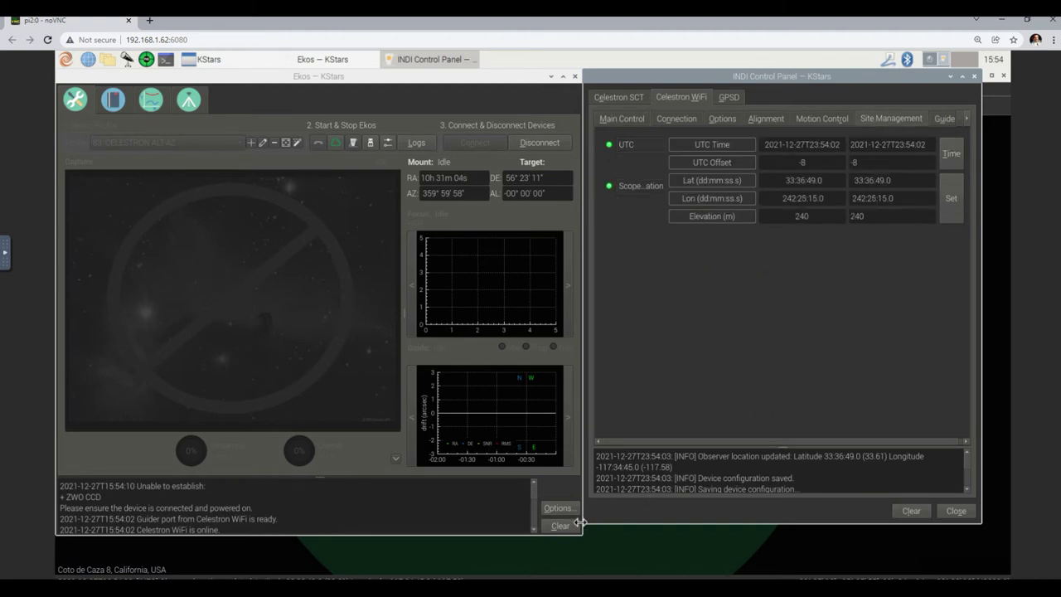
# Enlarge the INDI Control Panel and show the GPSD device, which reports NO FIX at 0:00:00.
pyautogui.moveTo(579, 523); pyautogui.dragTo(430, 553)
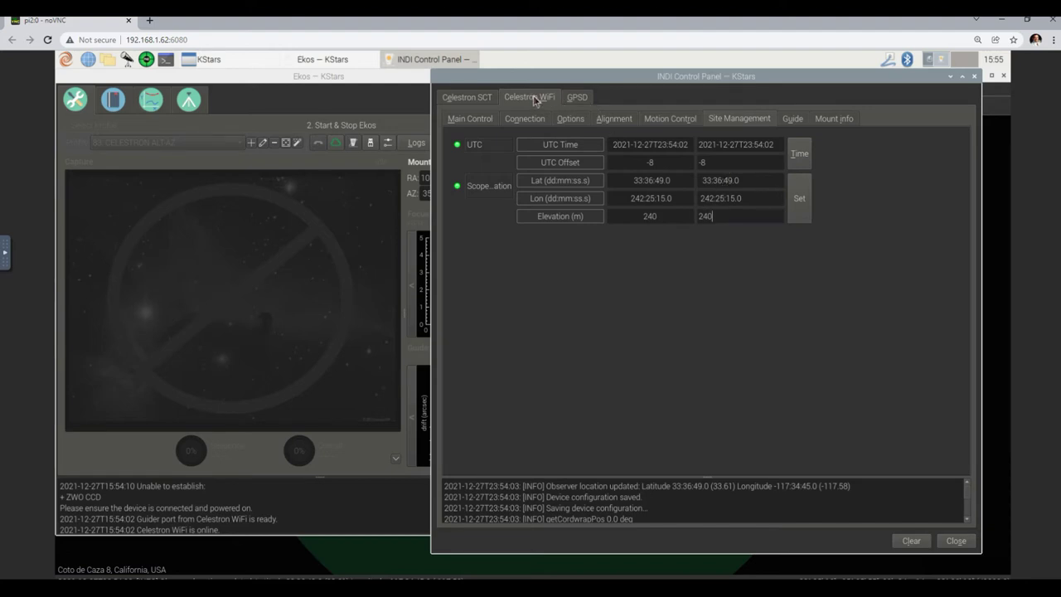
pyautogui.click(578, 98)
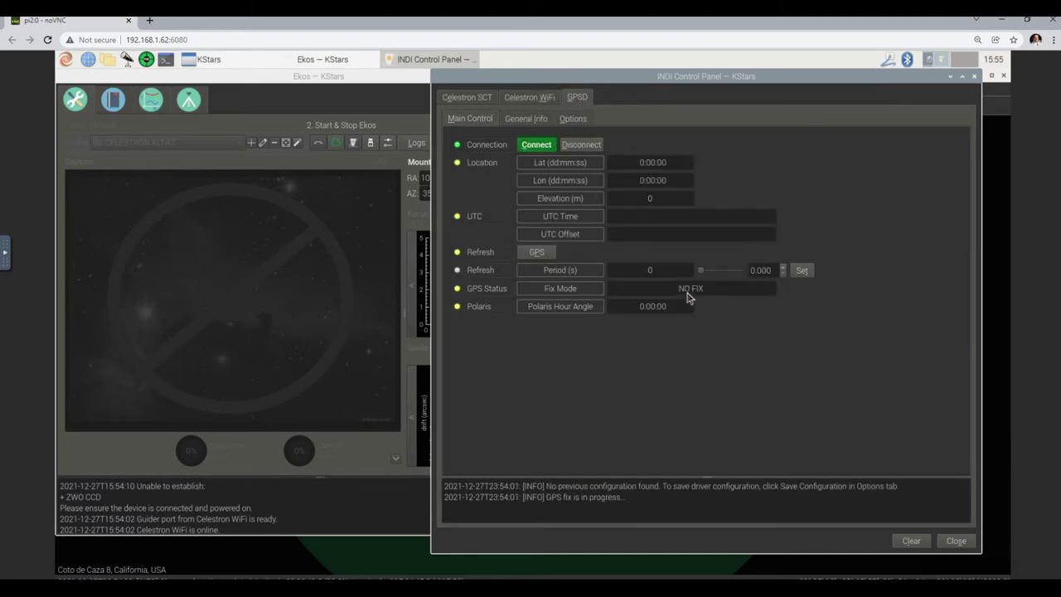
# Scan serial ports for the Celestron SCT focuser at 19200 baud, finding no candidate ports.
pyautogui.click(477, 100)
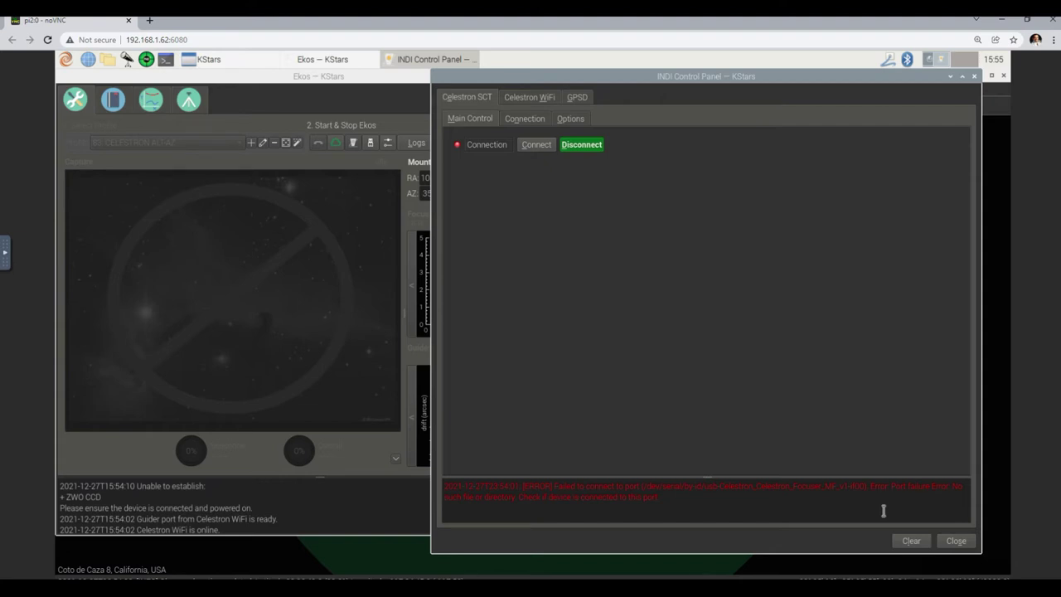
pyautogui.click(533, 120)
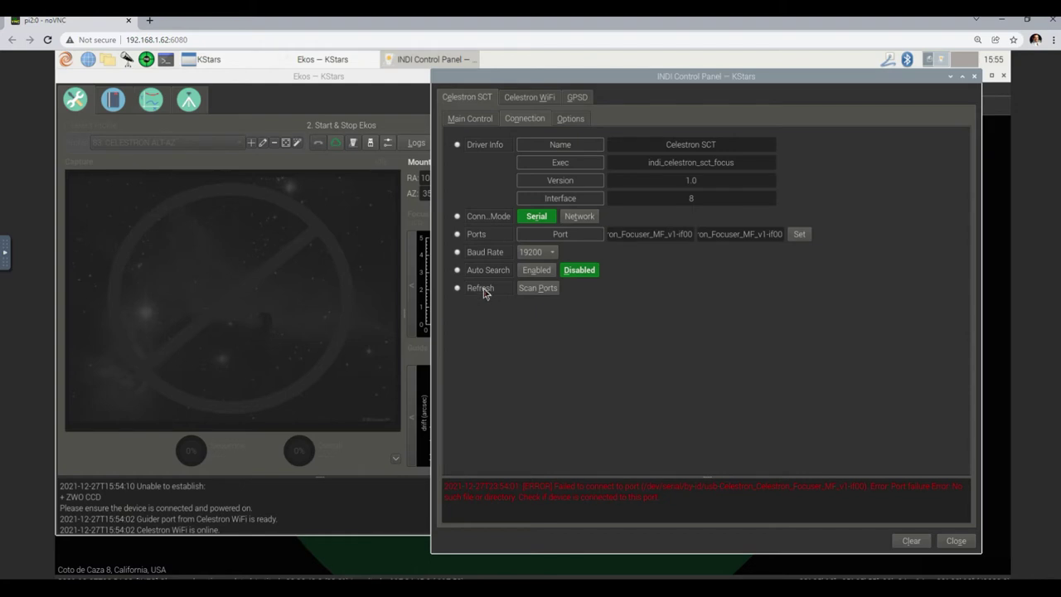
pyautogui.click(538, 290)
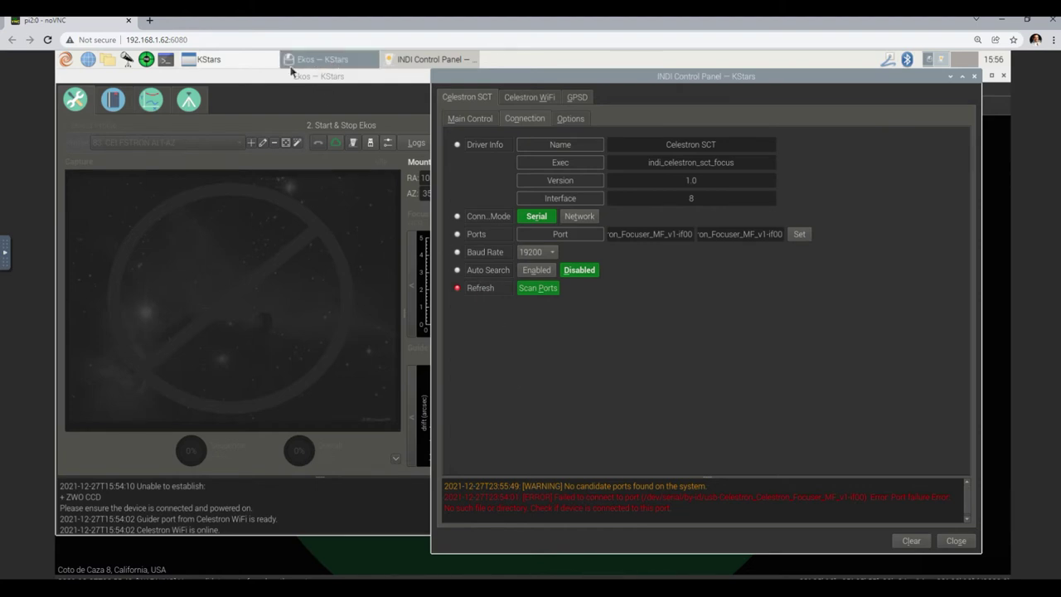
# Restart the Raspberry Pi from the applications menu's Shutdown options.
pyautogui.click(66, 60)
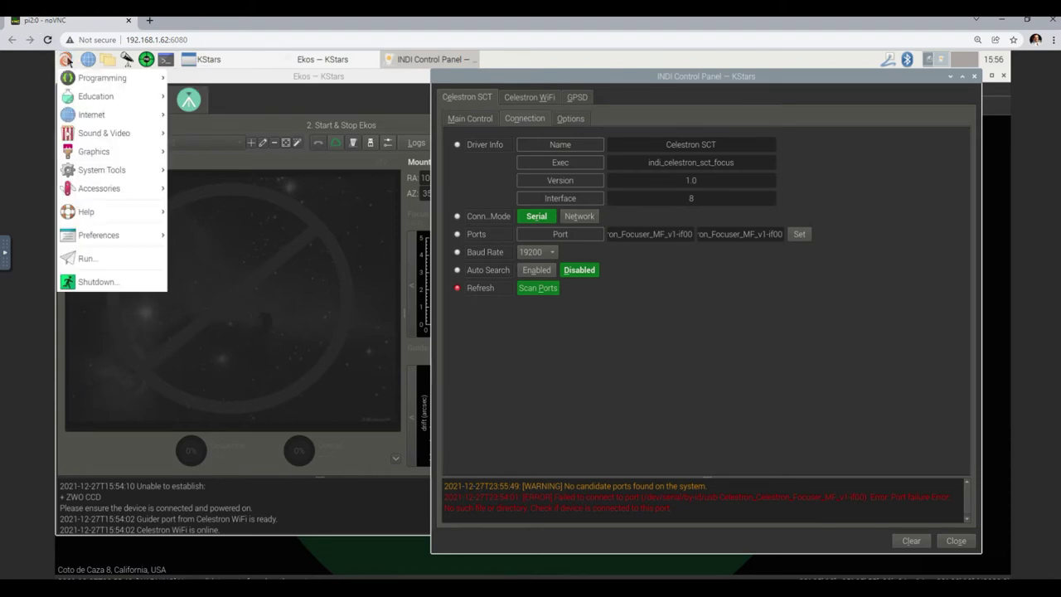
pyautogui.click(143, 284)
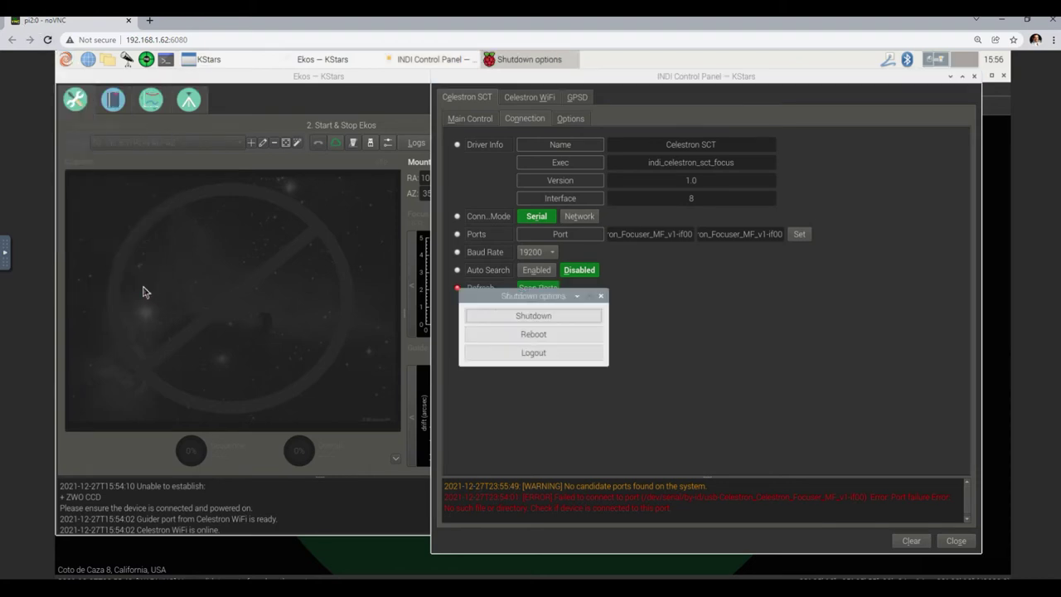
pyautogui.click(571, 320)
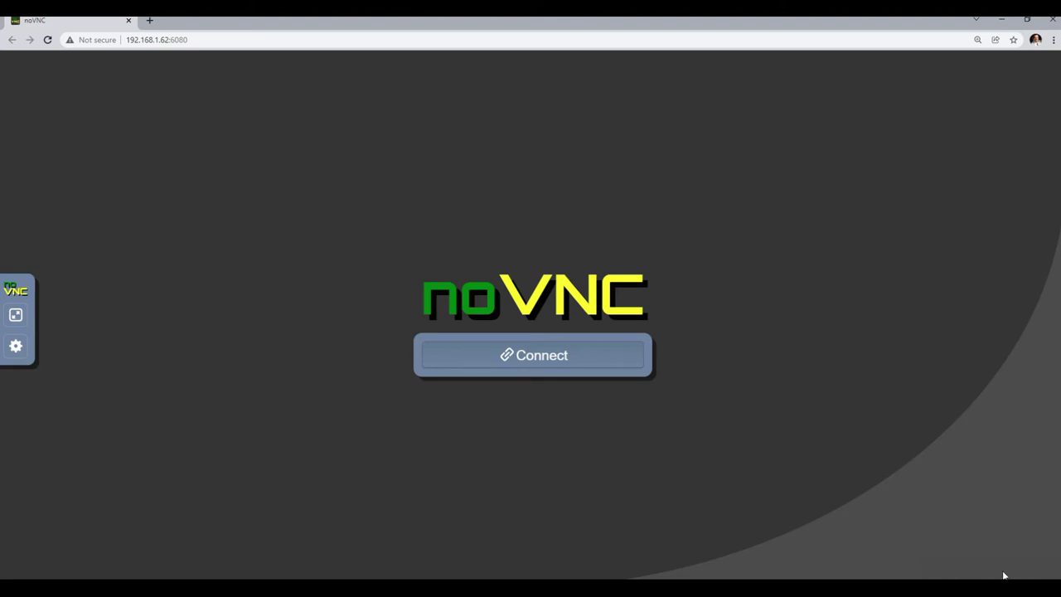
# Reconnect noVNC to the rebooted Pi by submitting the VNC password.
pyautogui.click(556, 357)
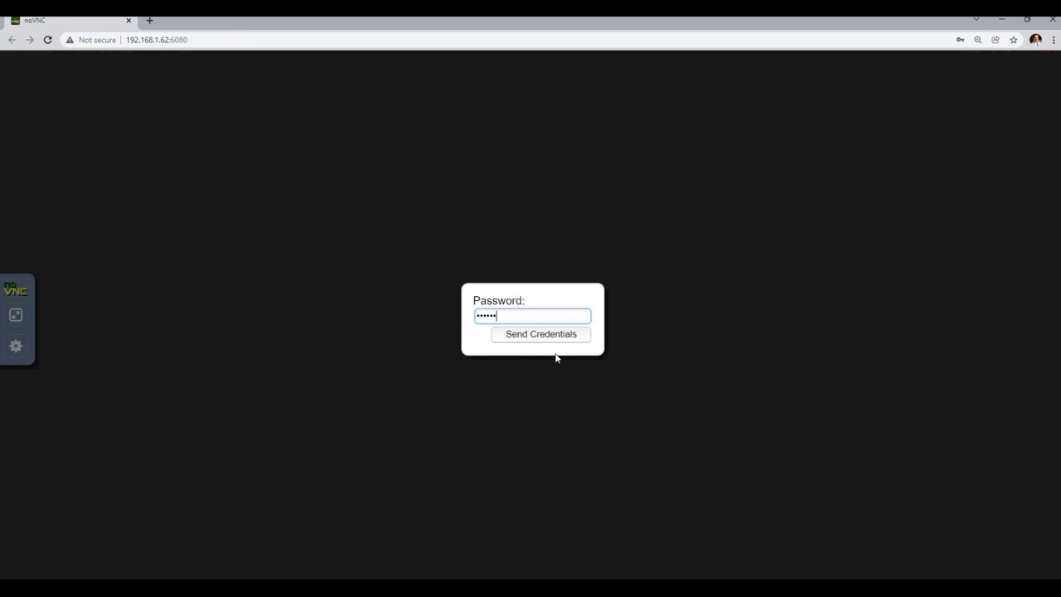
pyautogui.press('Return')
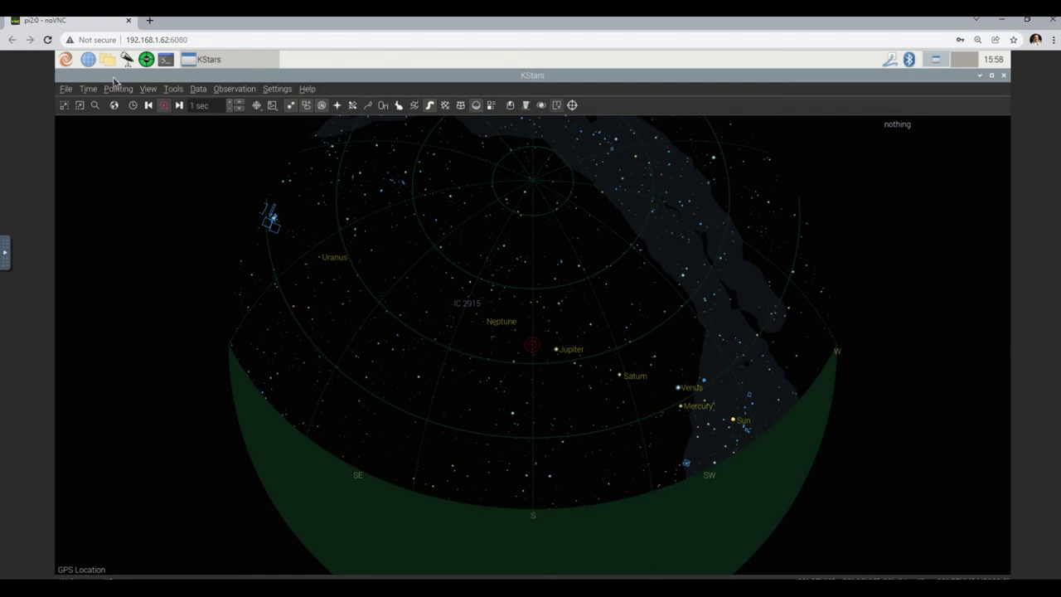
# Launch Ekos from Tools and start the 83. CELESTRON ALT-AZ profile.
pyautogui.click(173, 89)
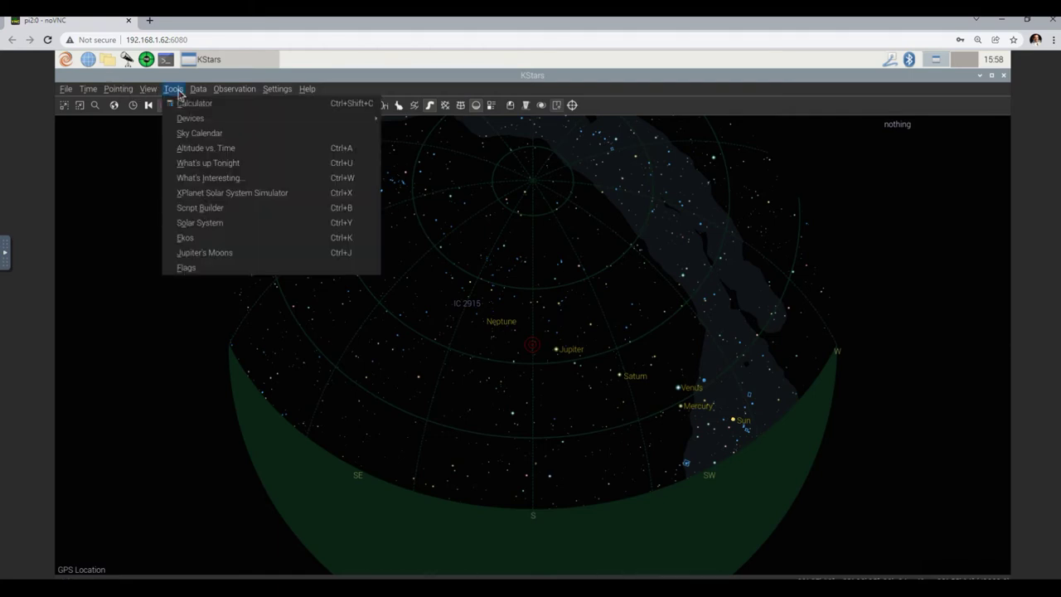
pyautogui.click(189, 238)
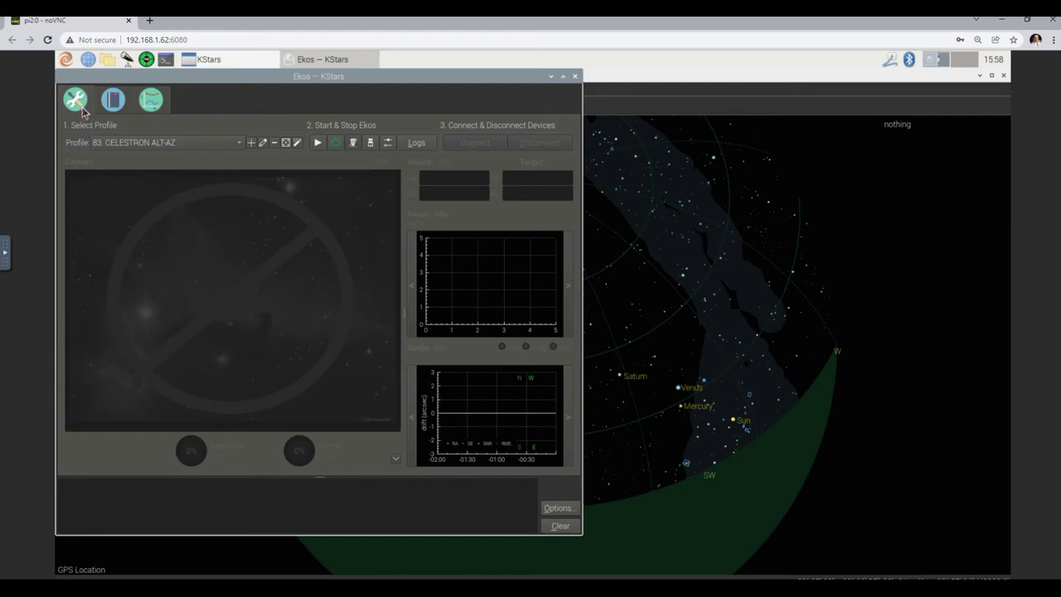
pyautogui.click(318, 145)
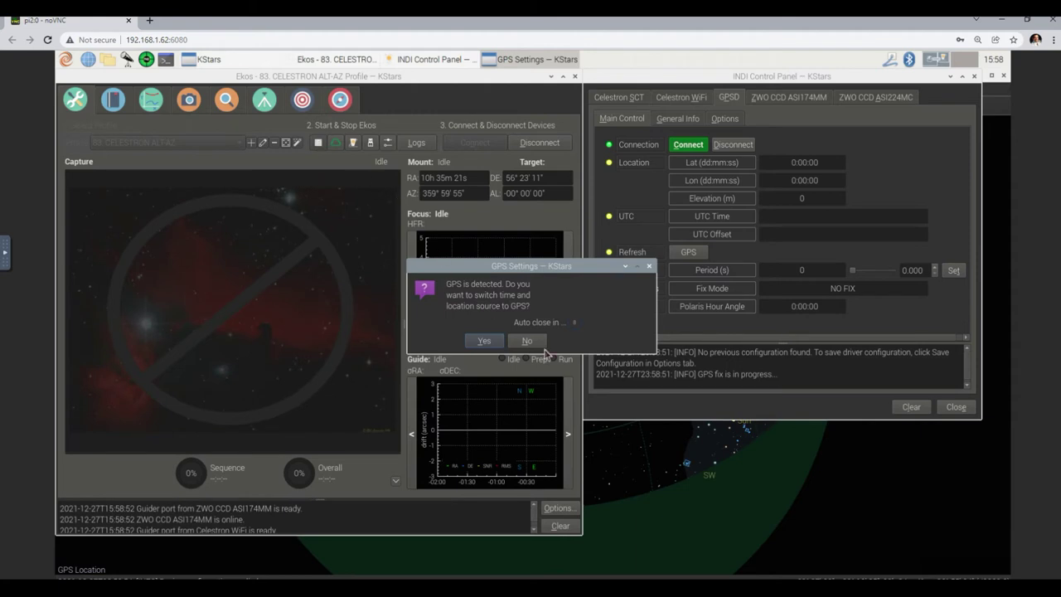
# Answer No to the GPS Settings prompt and bring the KStars sky map forward.
pyautogui.click(527, 341)
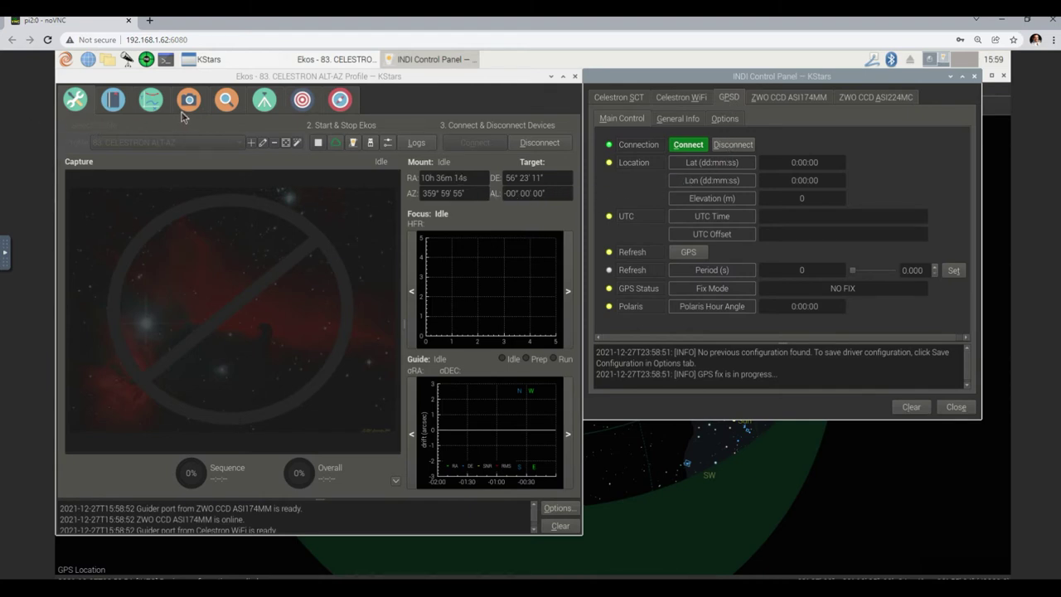
pyautogui.click(208, 60)
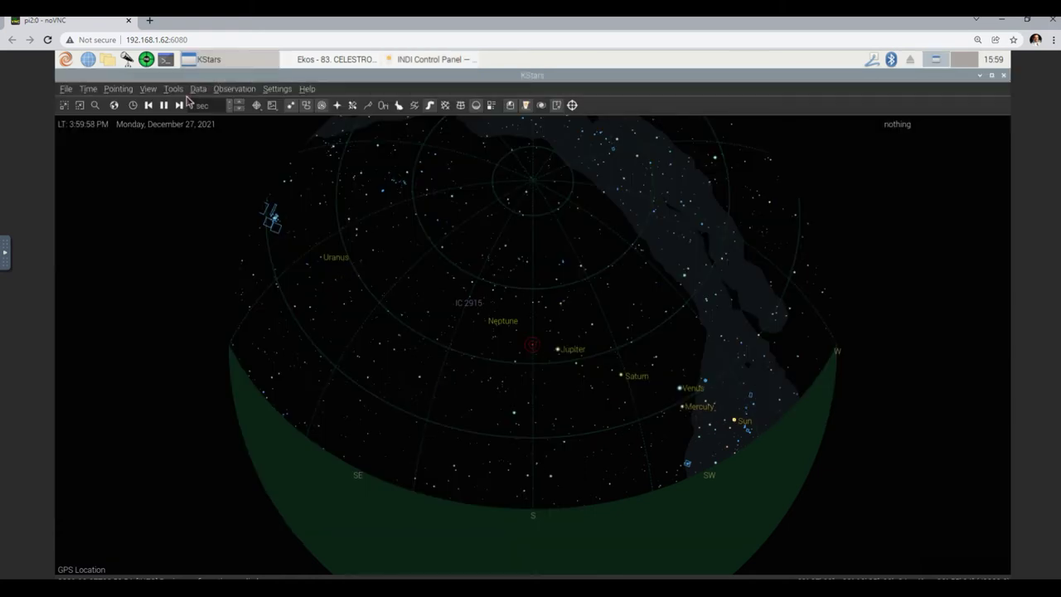
# Show the INDI page of Configure KStars, with GPS updating time and location.
pyautogui.click(276, 89)
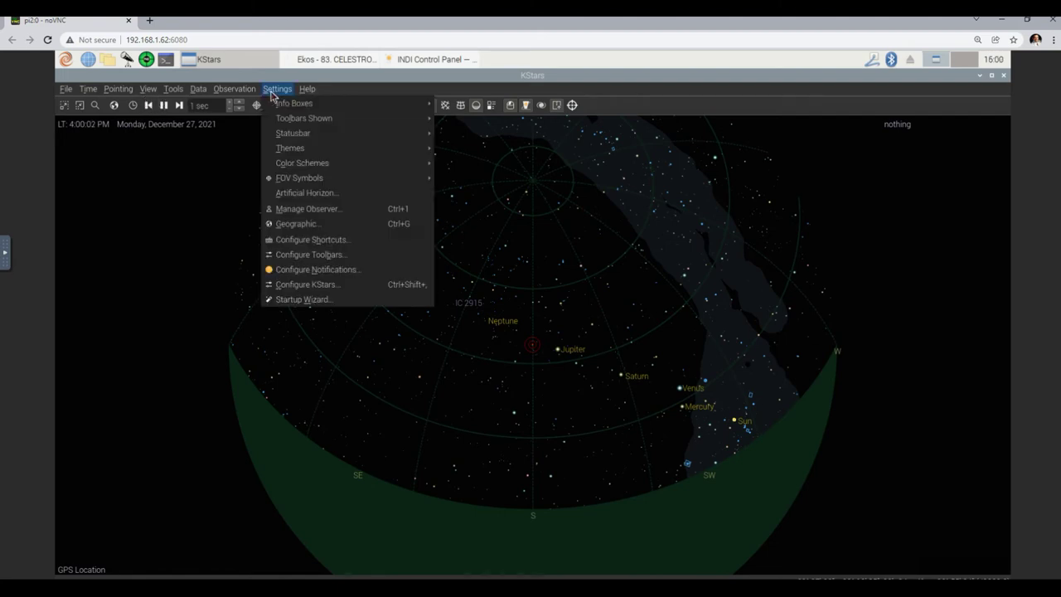
pyautogui.click(307, 285)
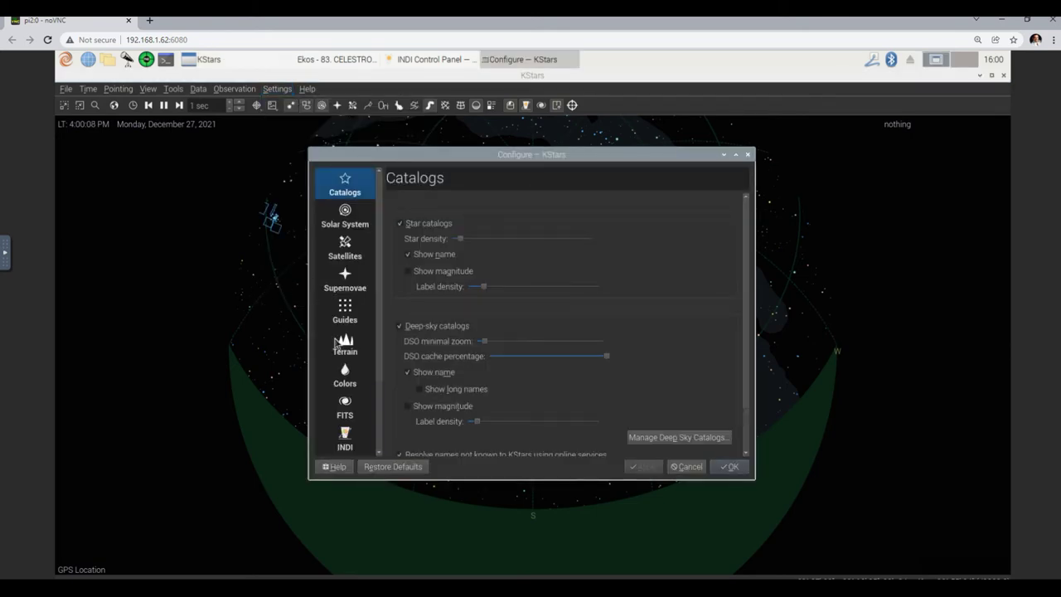
pyautogui.click(346, 438)
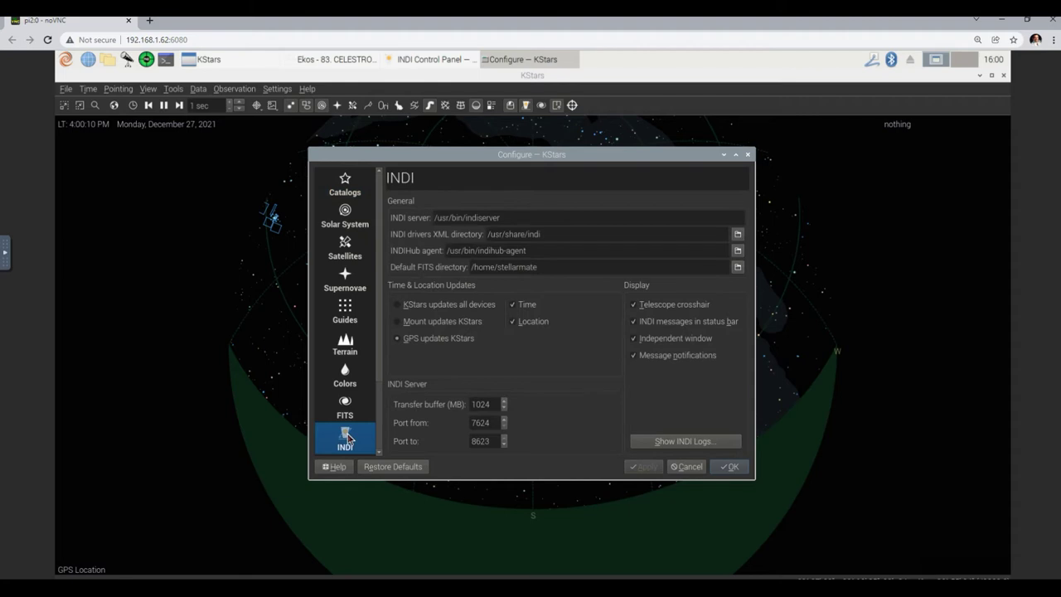
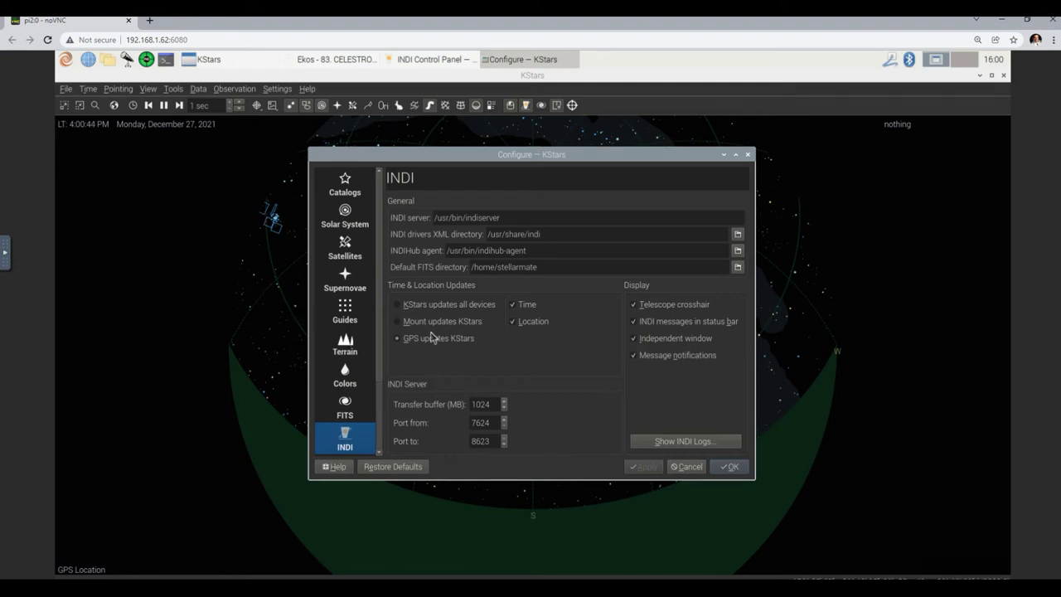
# Set INDI Time & Location to 'KStars updates all devices', keeping the current position.
pyautogui.click(400, 305)
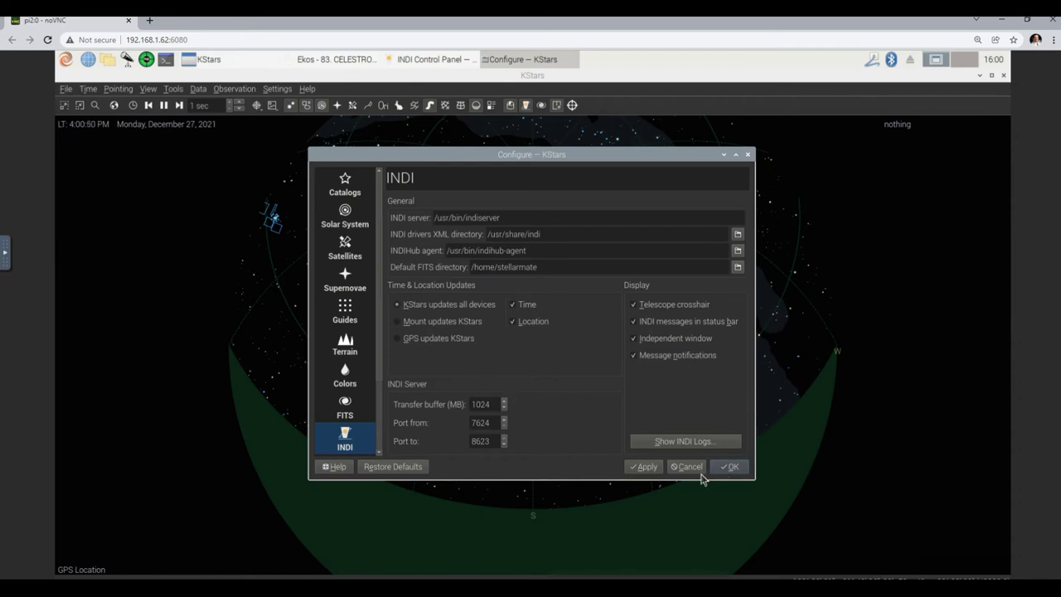
pyautogui.click(645, 467)
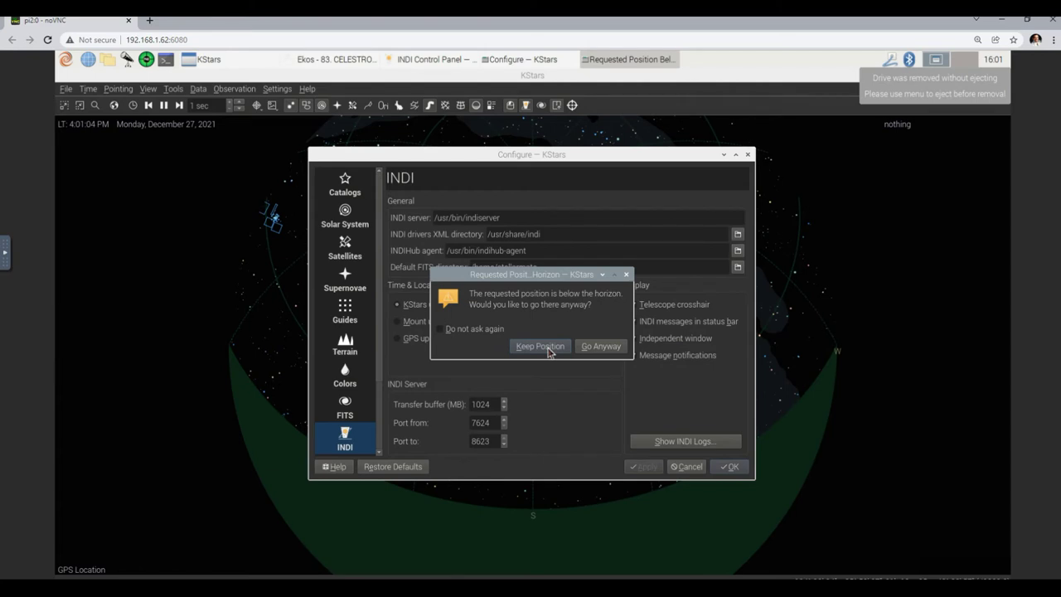
pyautogui.click(540, 347)
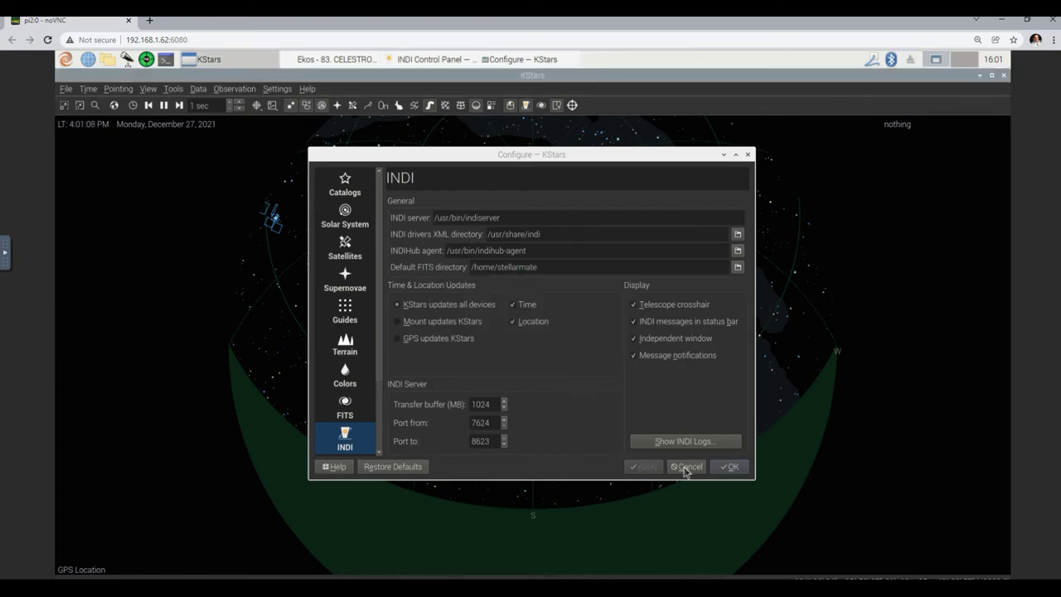
pyautogui.click(733, 467)
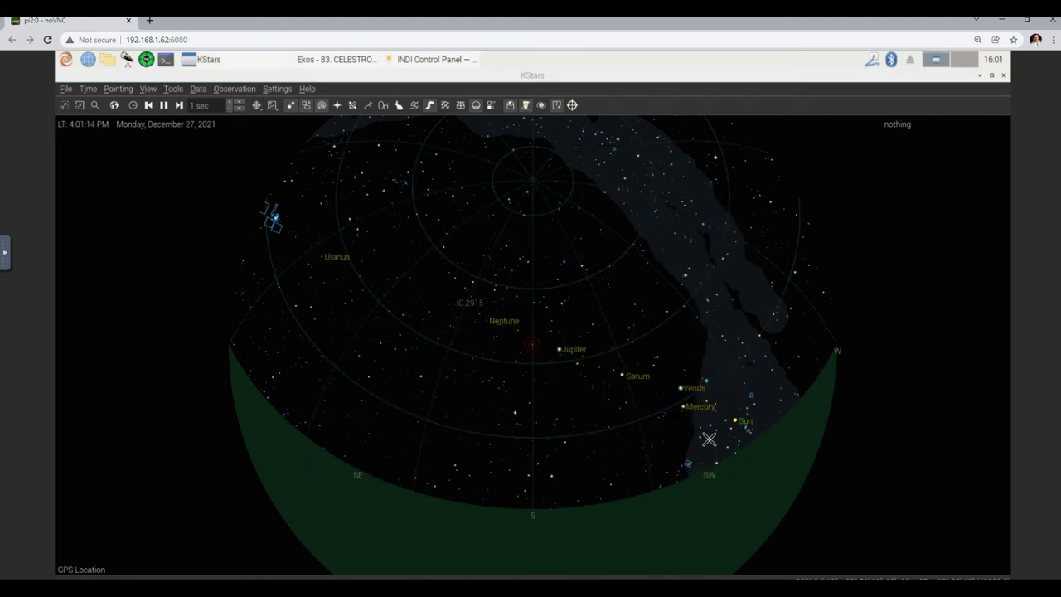
# In Ekos, disconnect all devices and stop the INDI services.
pyautogui.click(173, 89)
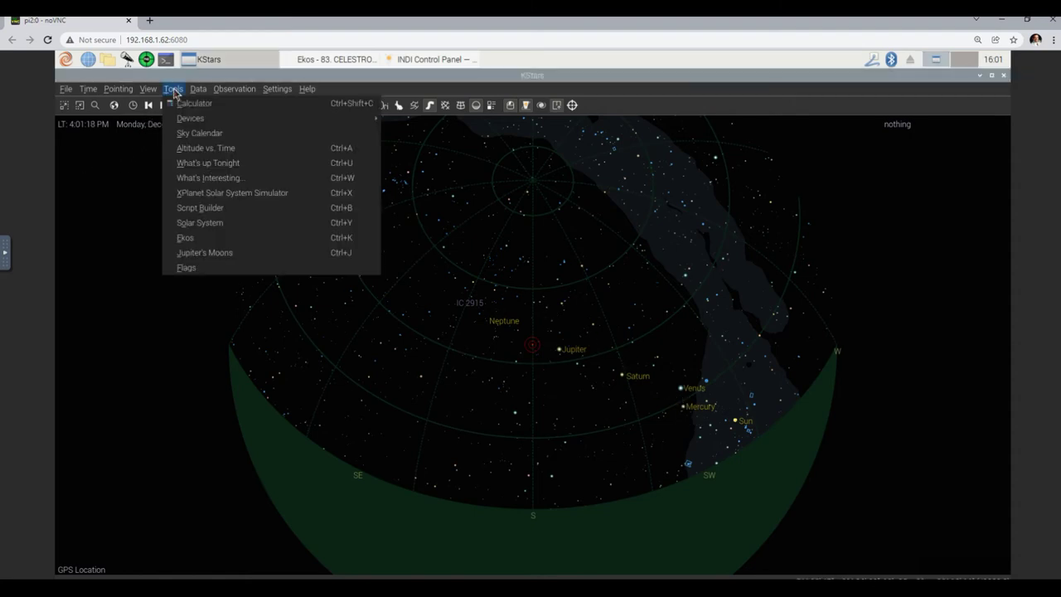
pyautogui.click(190, 238)
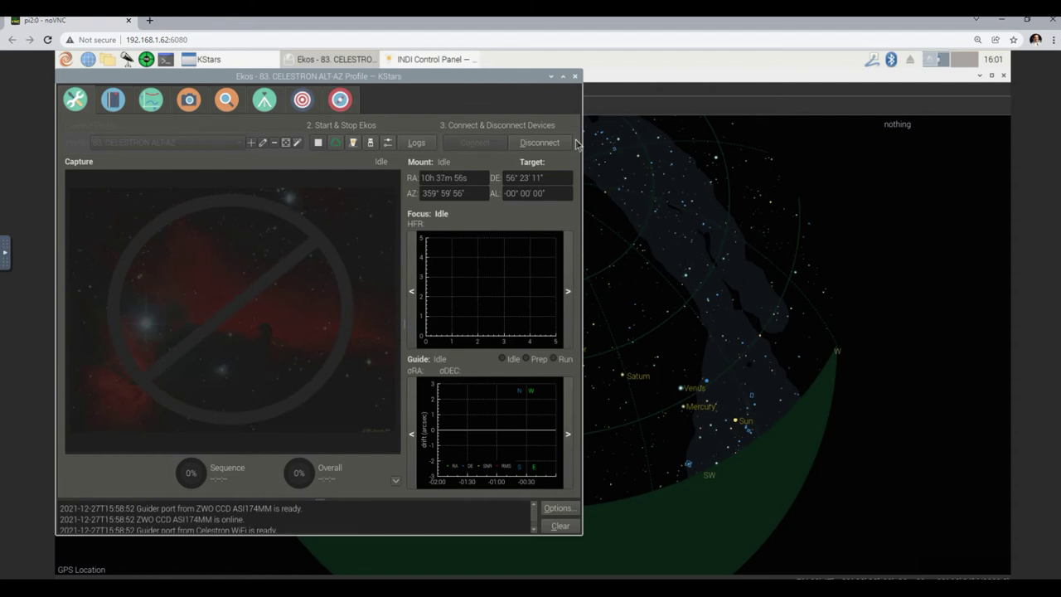
pyautogui.click(539, 145)
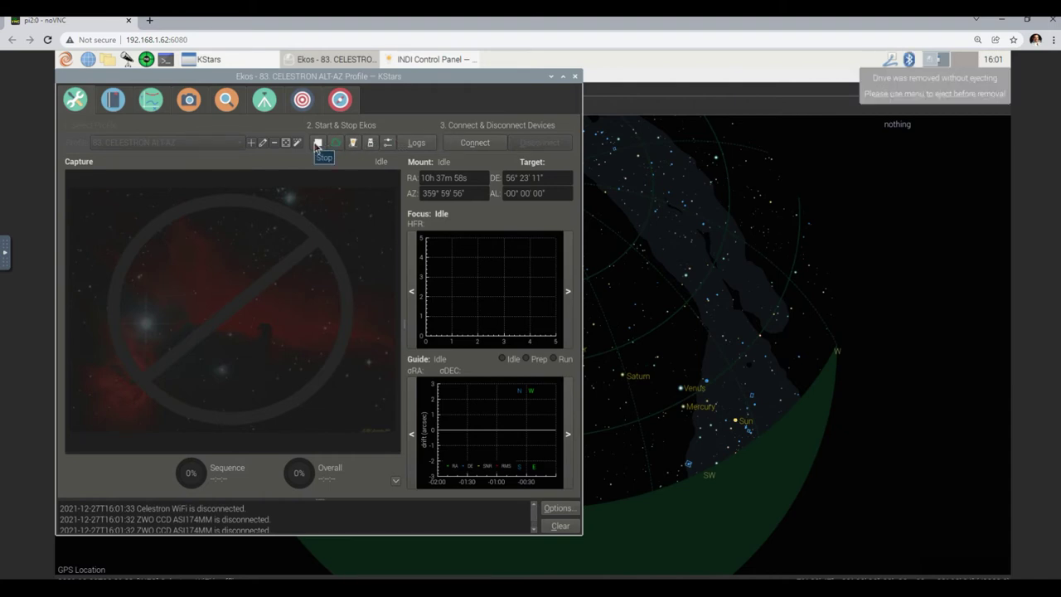
pyautogui.click(317, 144)
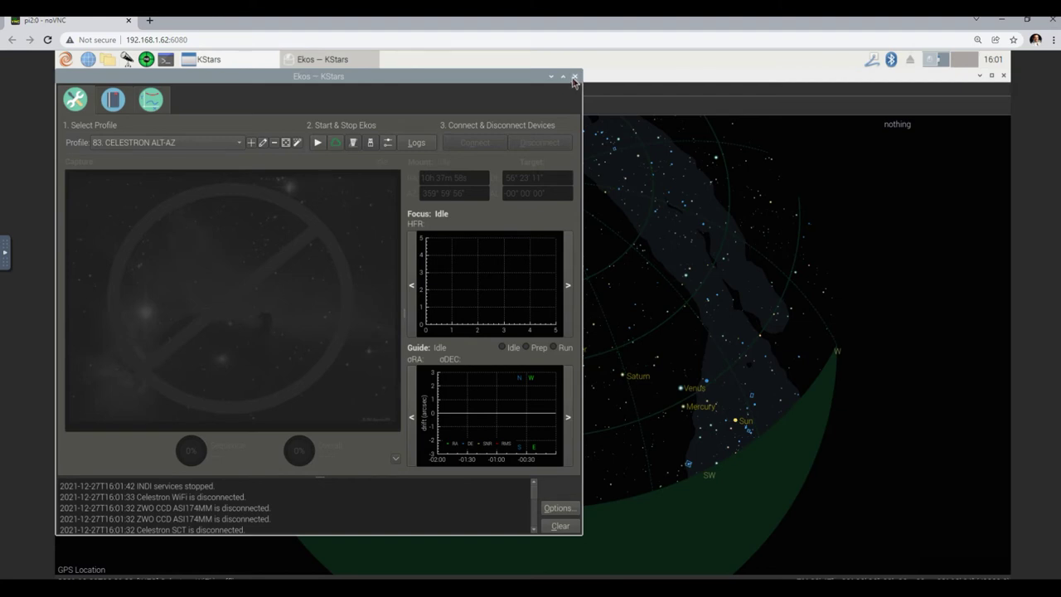
# Close the Ekos window and quit KStars.
pyautogui.click(574, 77)
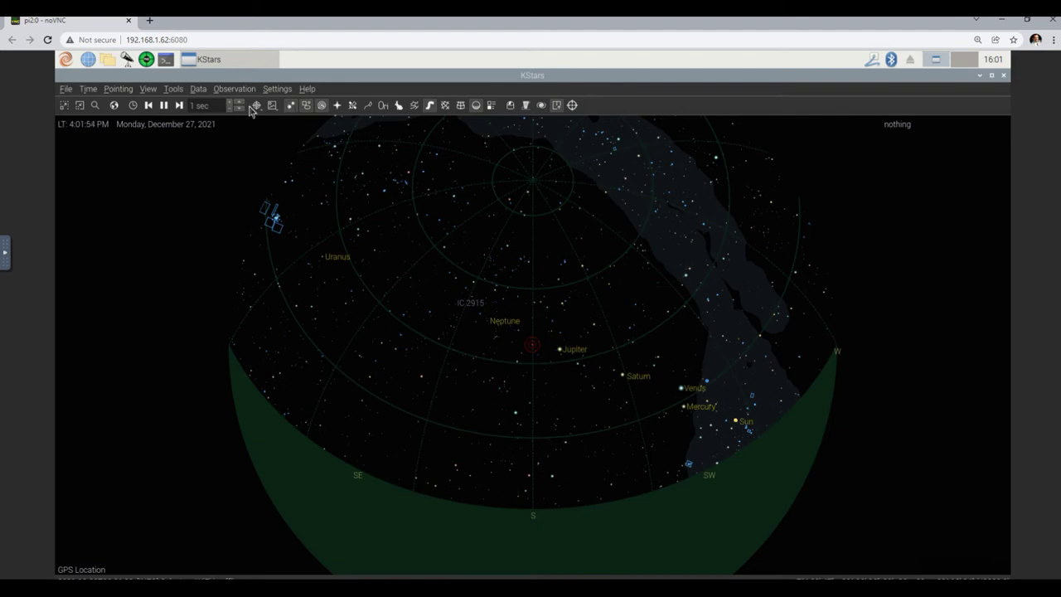
pyautogui.click(63, 89)
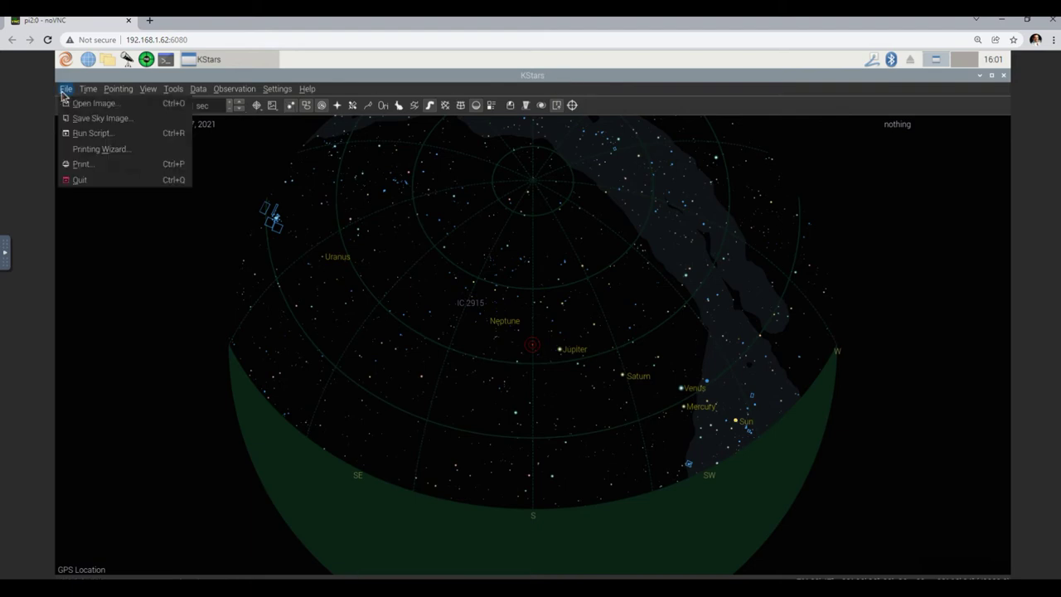
pyautogui.click(76, 181)
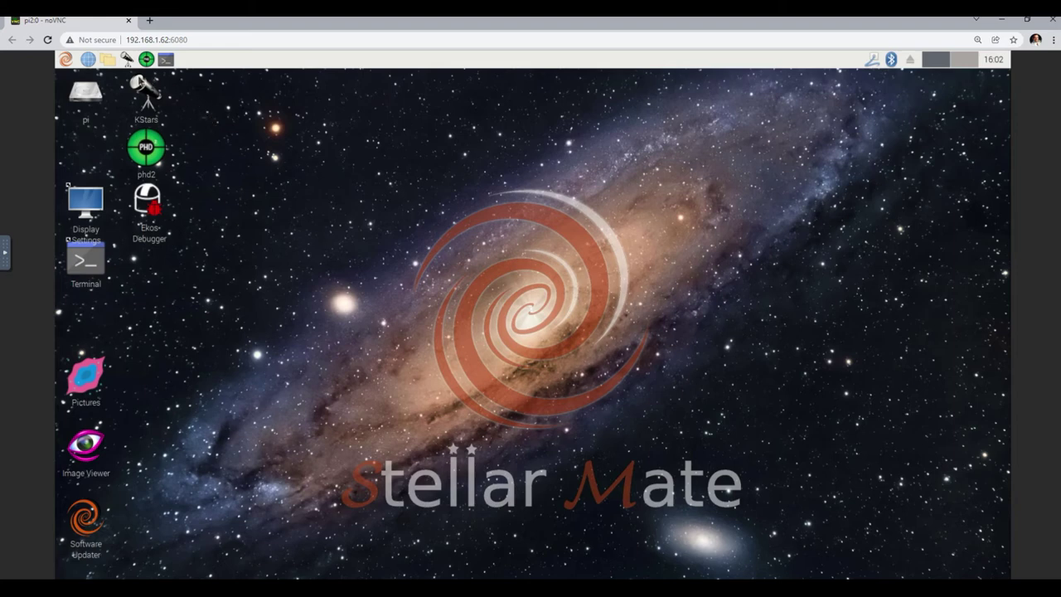
# Relaunch KStars from the taskbar and bring up its Settings menu.
pyautogui.click(126, 59)
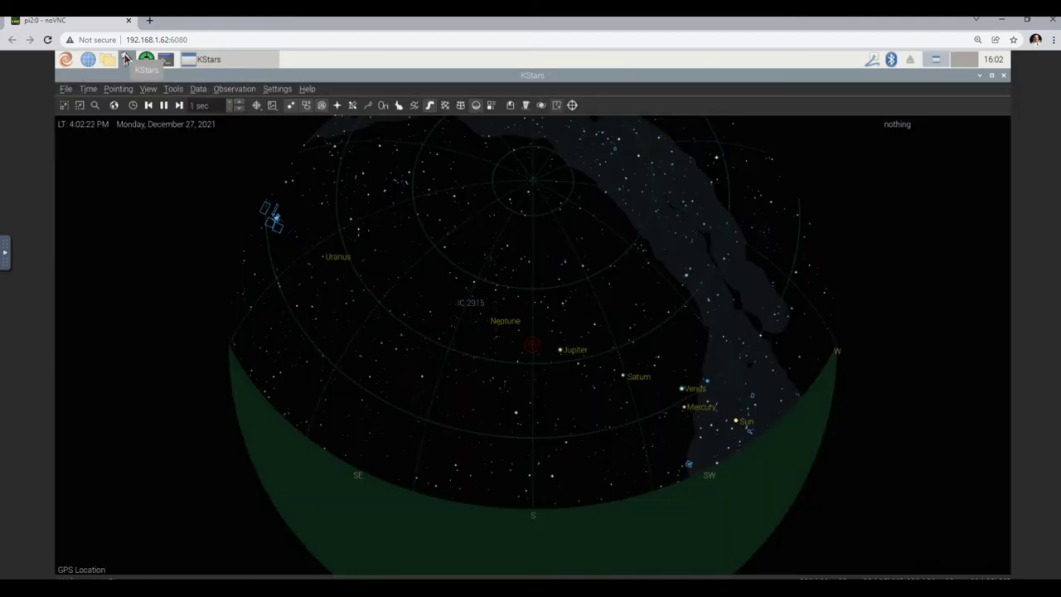
pyautogui.click(279, 89)
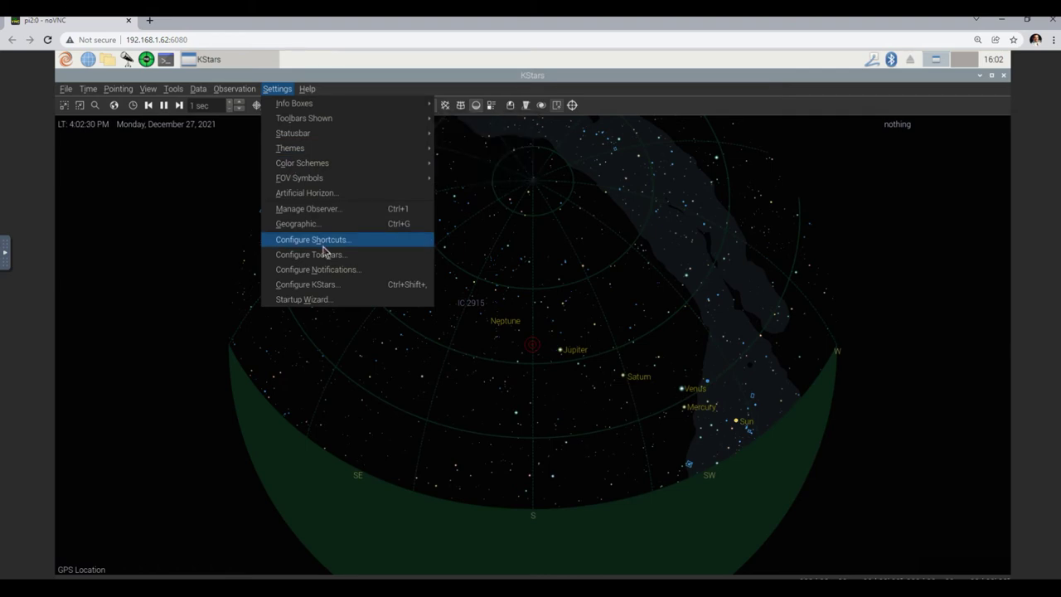
# Verify on the INDI settings page that KStars still updates all devices' time and location.
pyautogui.click(313, 286)
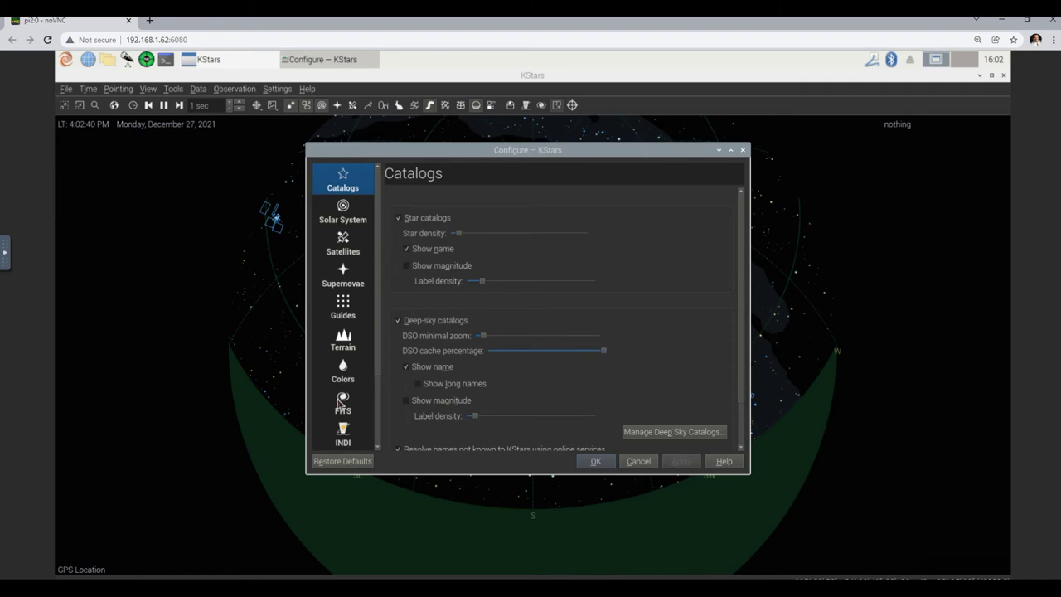
pyautogui.click(345, 428)
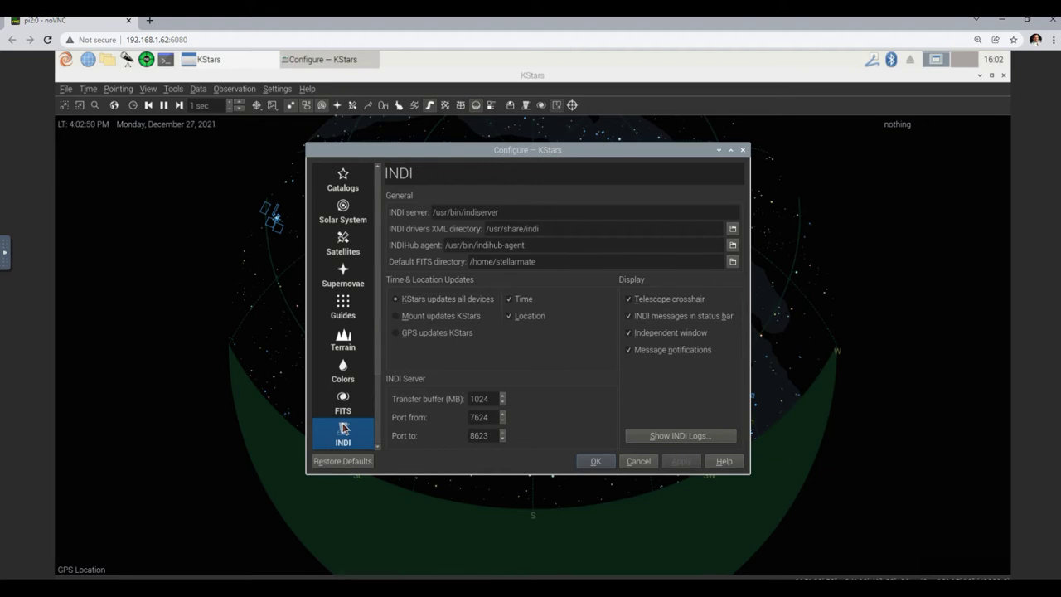
pyautogui.click(596, 462)
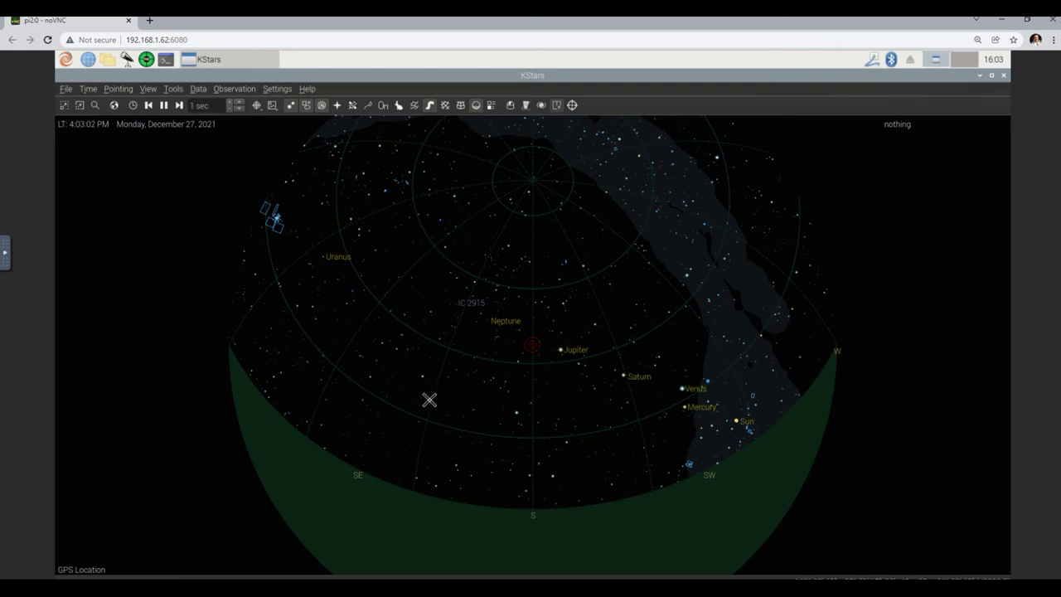
# Filter cities by 'coto' and set the location to Coto de Caza 8, California, USA.
pyautogui.moveTo(429, 400)
pyautogui.click(114, 105)
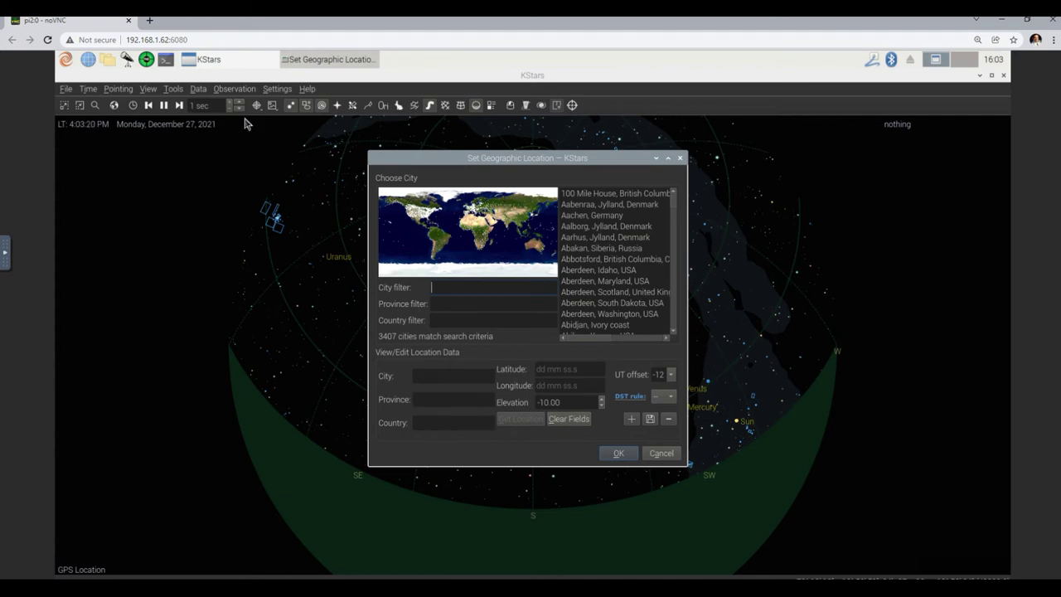
pyautogui.write('coto')
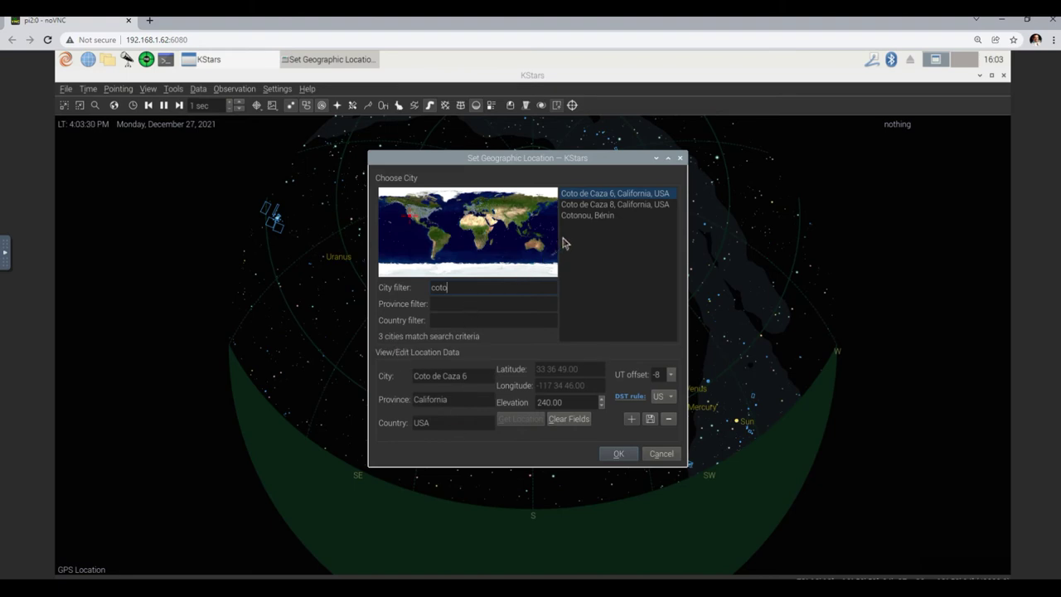
pyautogui.click(633, 204)
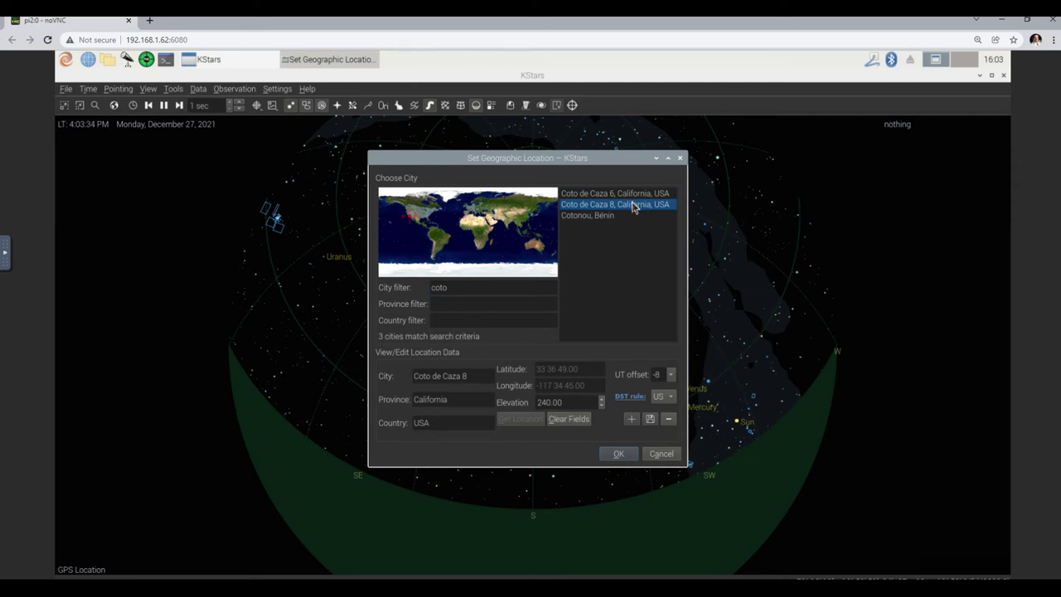
pyautogui.click(632, 456)
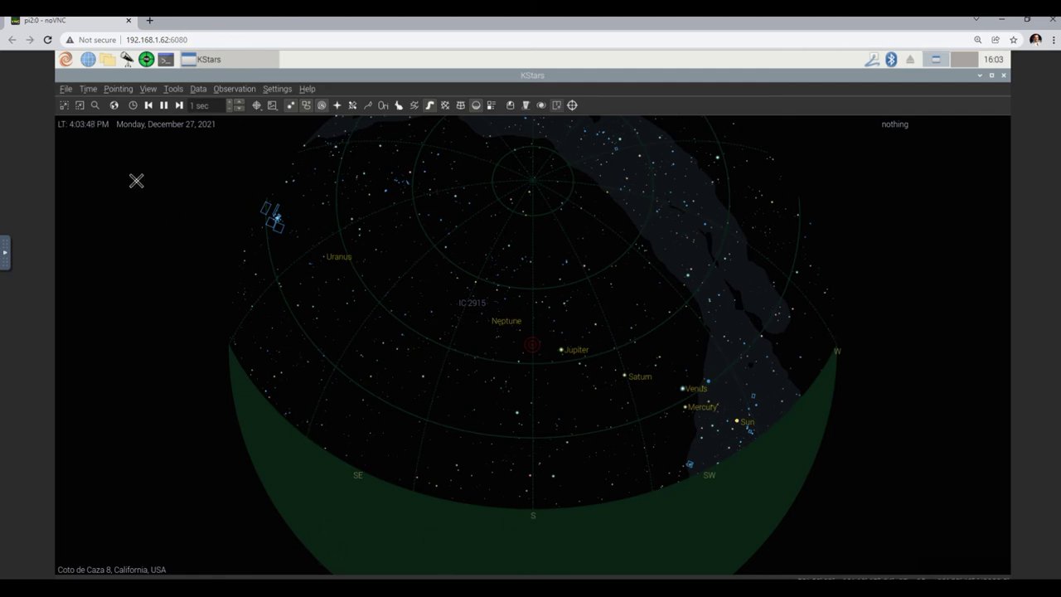
# Quit KStars and launch it again so it loads Coto de Caza 8.
pyautogui.click(66, 89)
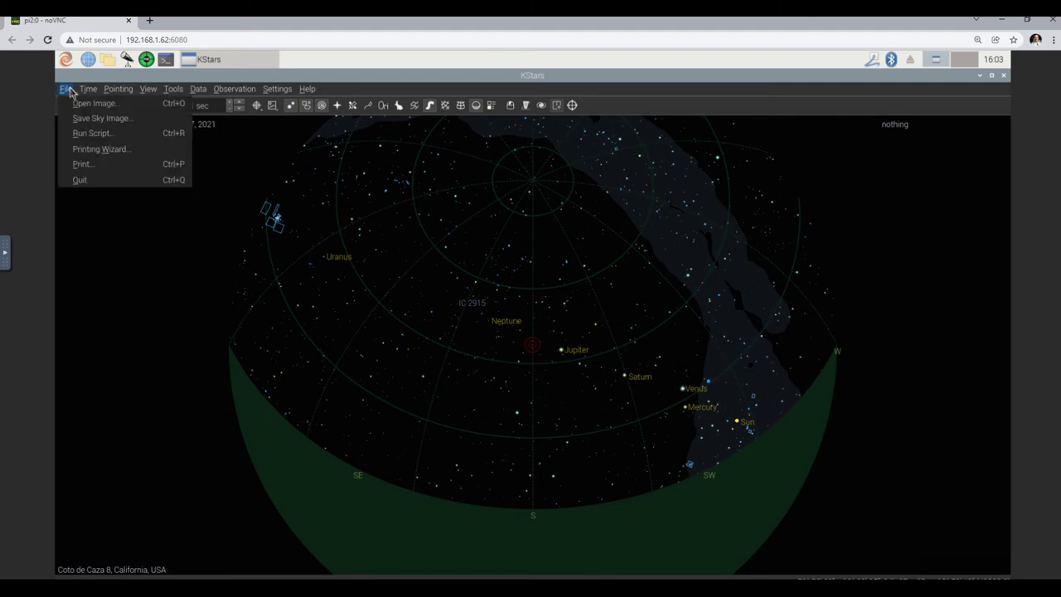
pyautogui.click(81, 181)
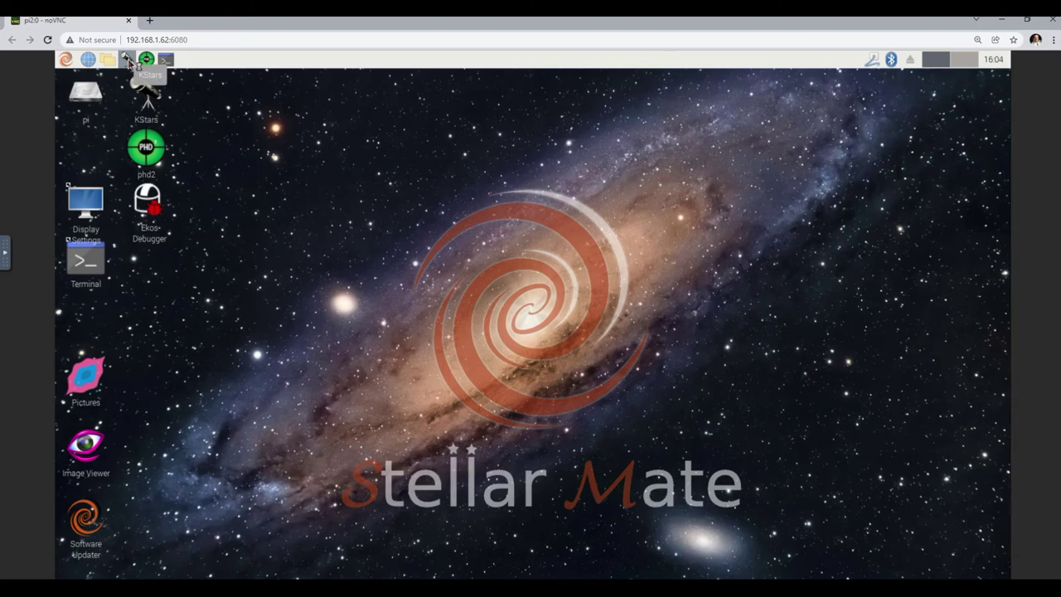
pyautogui.click(127, 60)
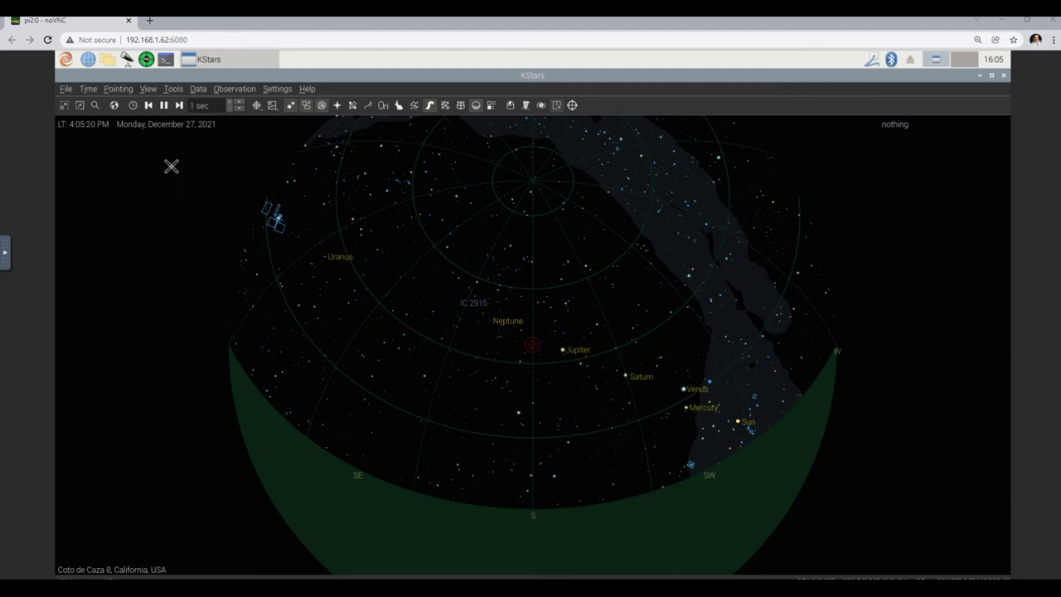
# Open Ekos and start the 83. CELESTRON ALT-AZ profile.
pyautogui.click(174, 89)
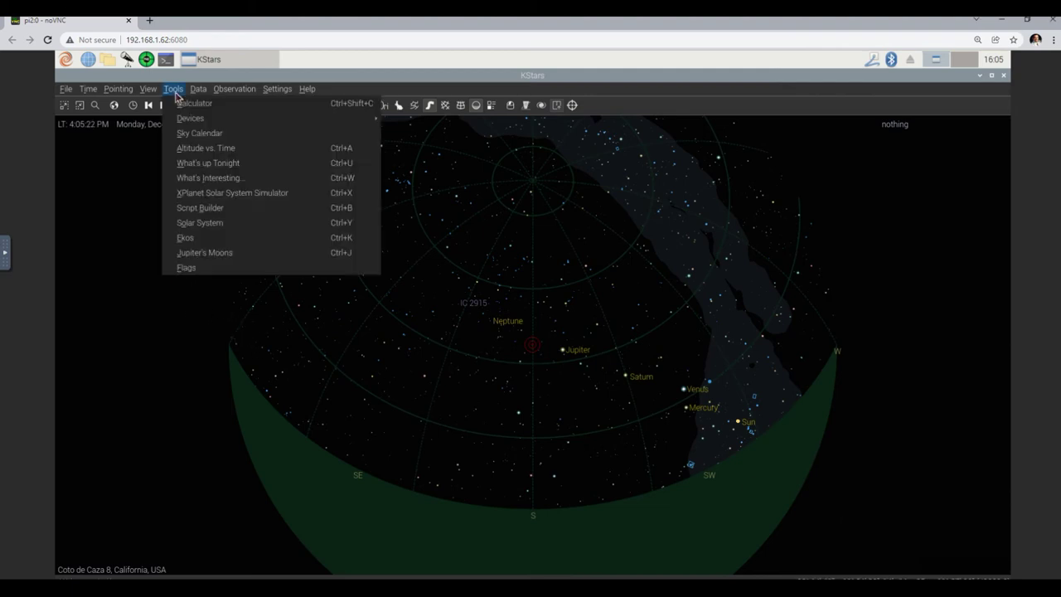
pyautogui.click(184, 238)
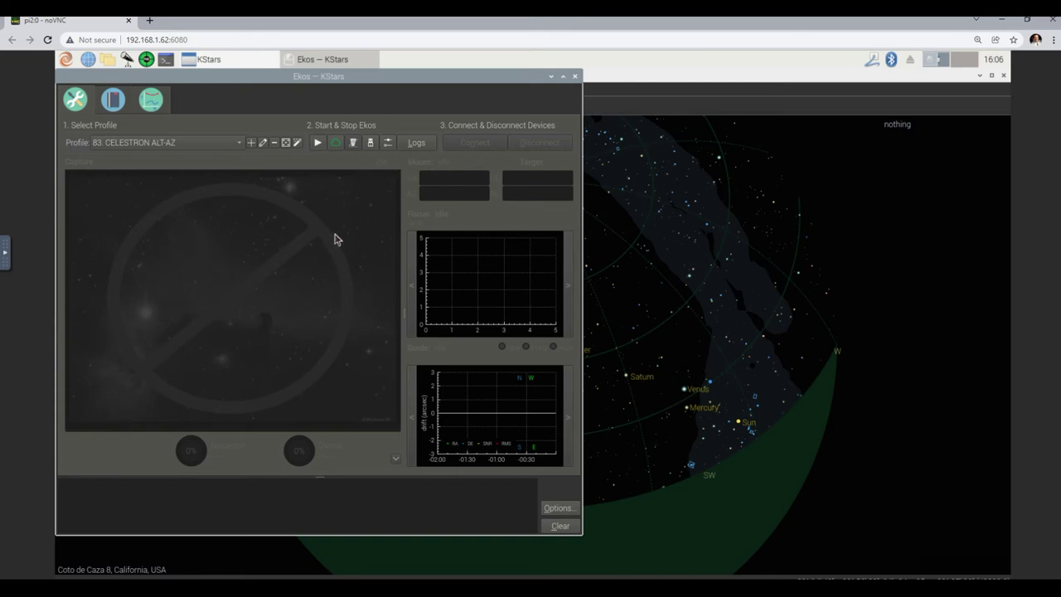
pyautogui.click(318, 142)
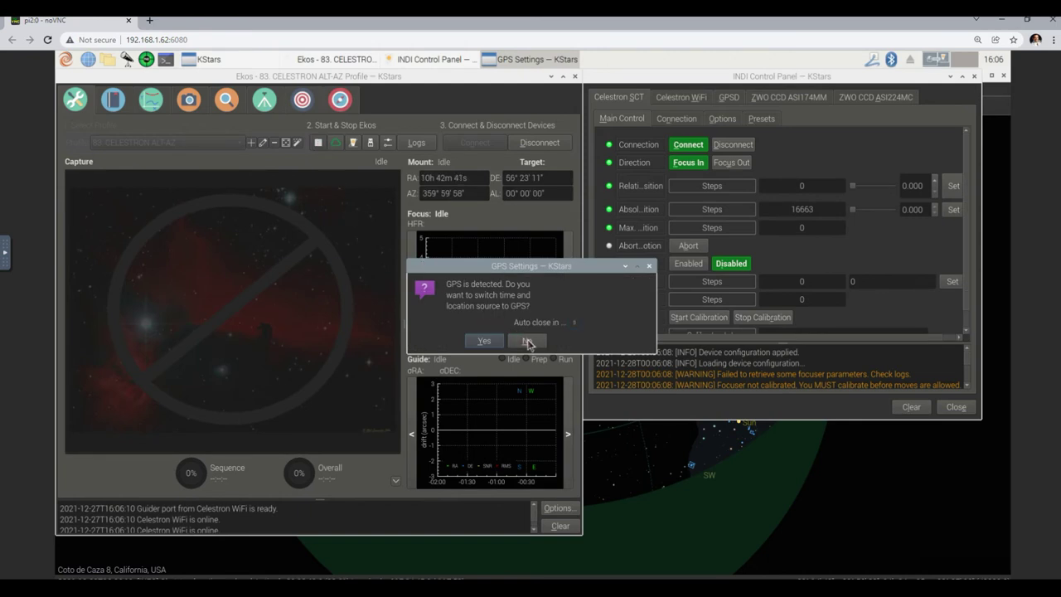
# Decline the GPS time and location prompt, then disconnect all devices and stop INDI.
pyautogui.click(528, 342)
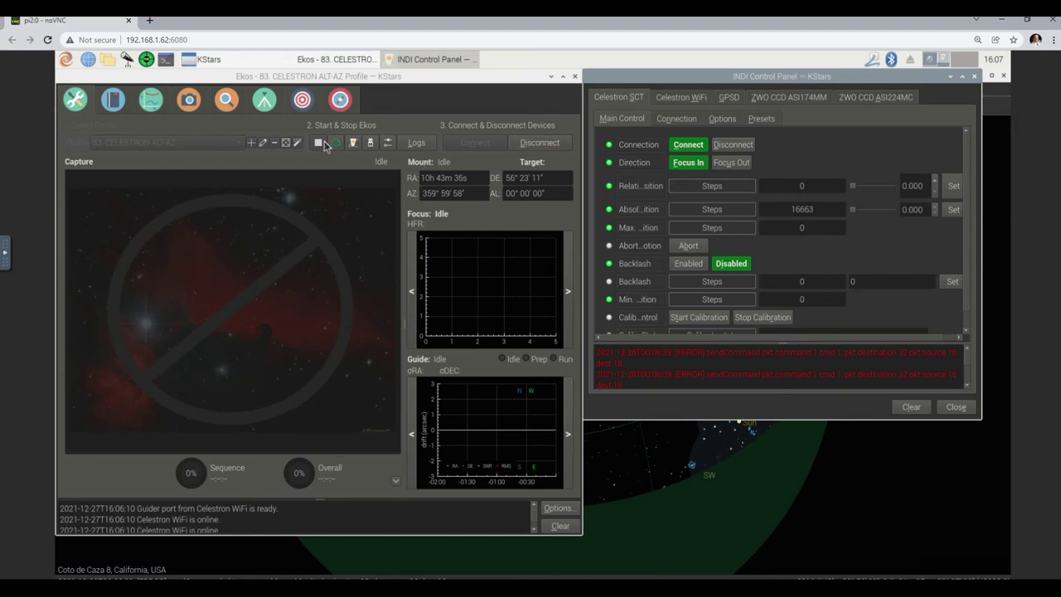
pyautogui.click(541, 144)
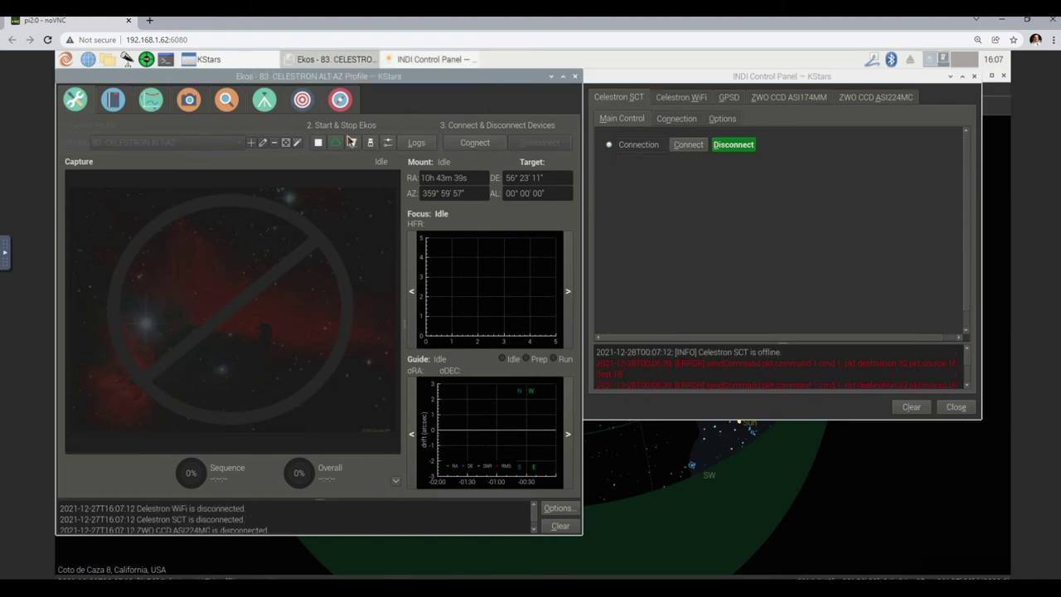
pyautogui.click(320, 146)
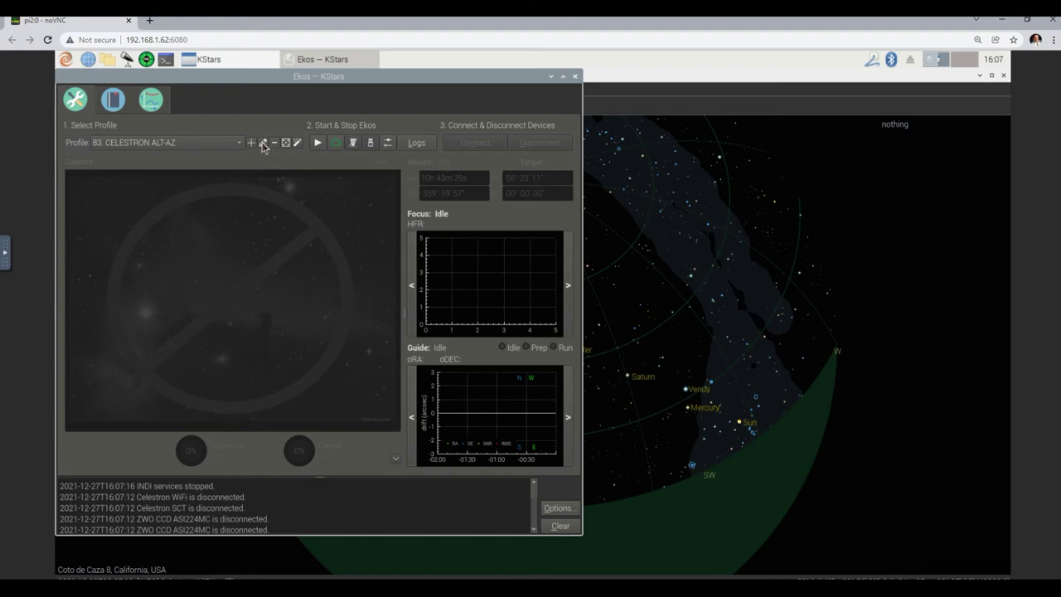
# In the profile editor, clear GPSD from the Aux 1 slot.
pyautogui.click(263, 143)
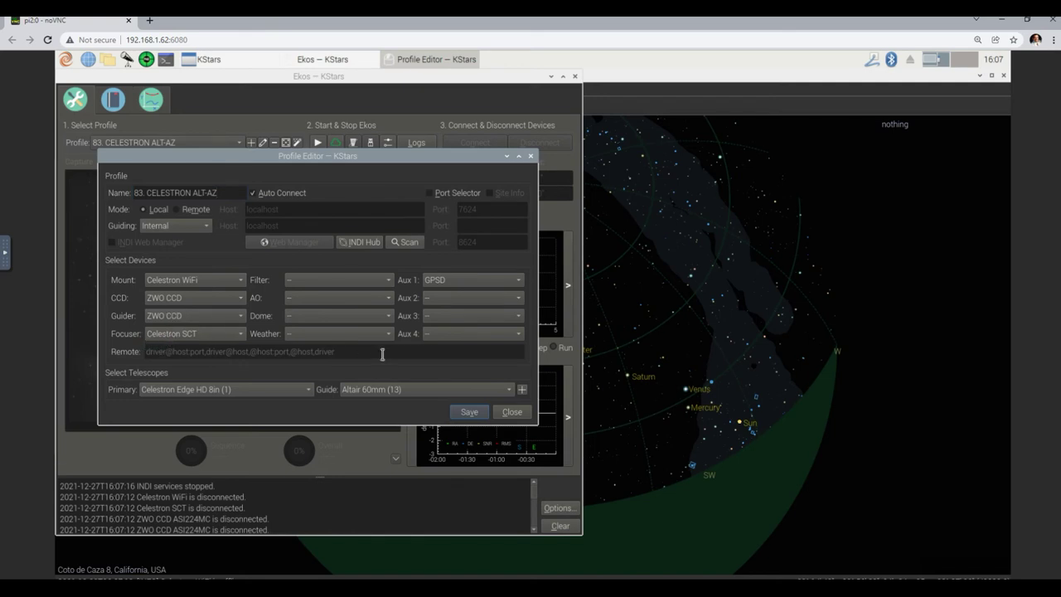
pyautogui.click(516, 284)
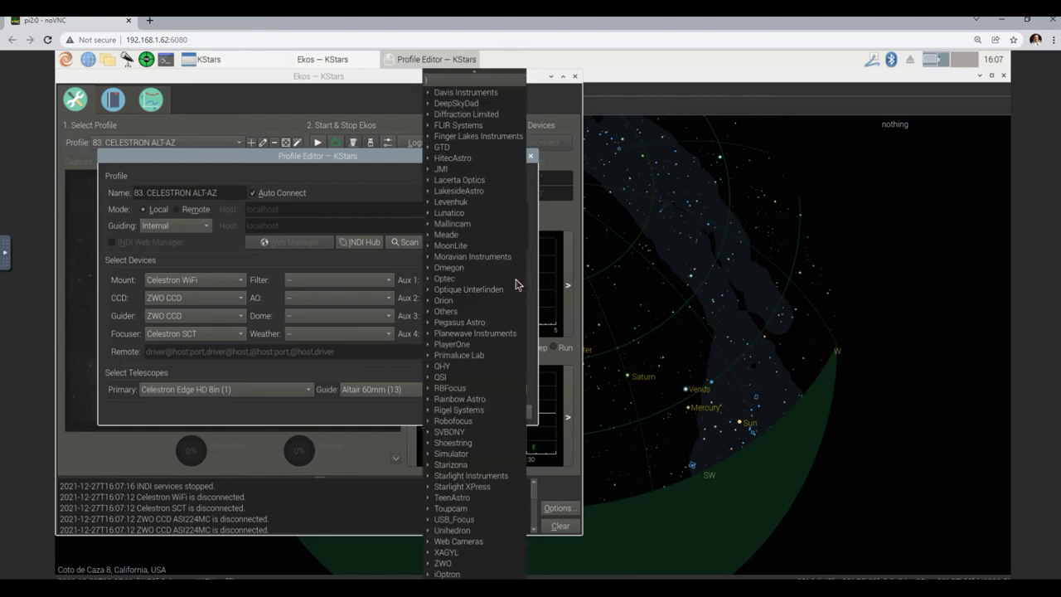
pyautogui.scroll(2, 485, 308)
pyautogui.scroll(3, 485, 308)
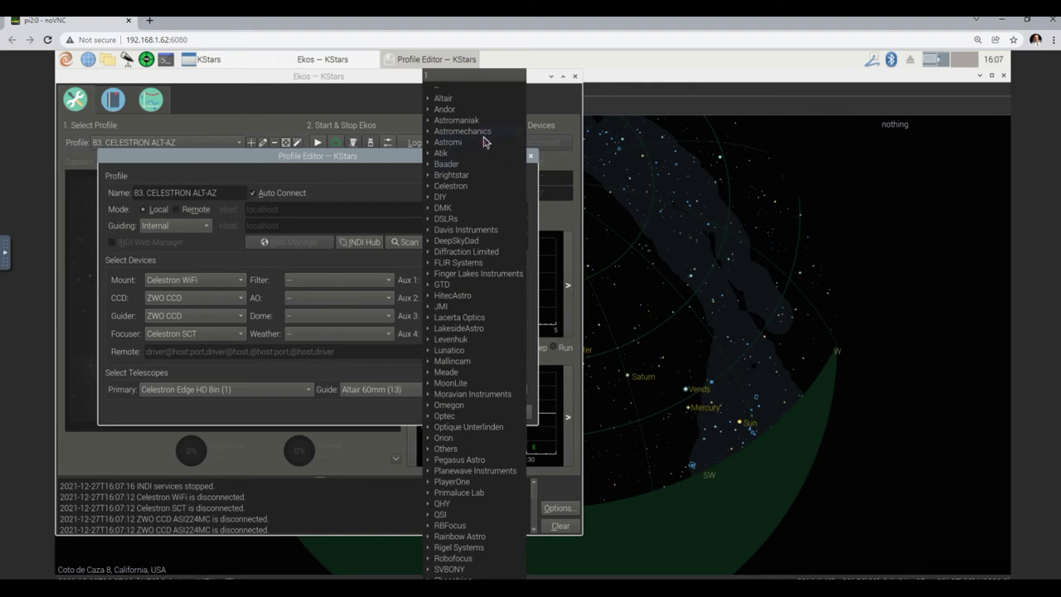
pyautogui.click(444, 89)
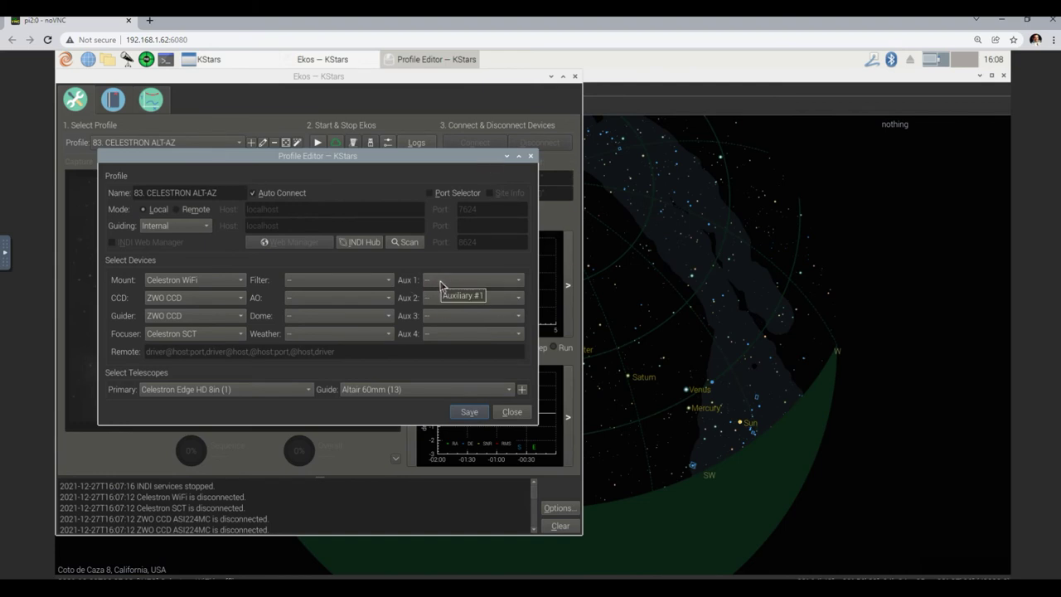
# Reassign the GPSD driver from the Others group to Aux 1.
pyautogui.click(521, 285)
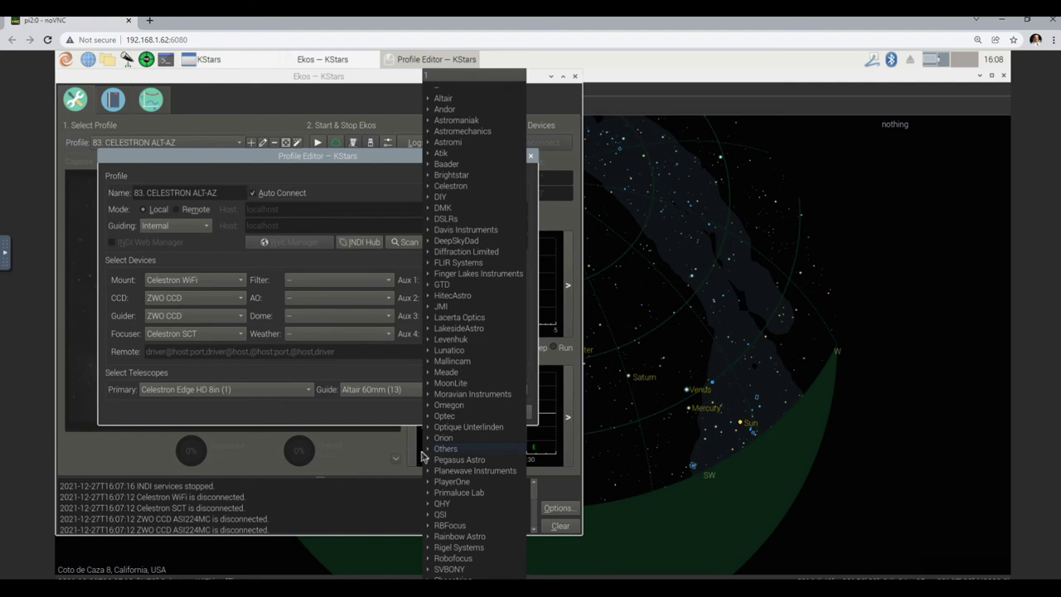
pyautogui.click(428, 450)
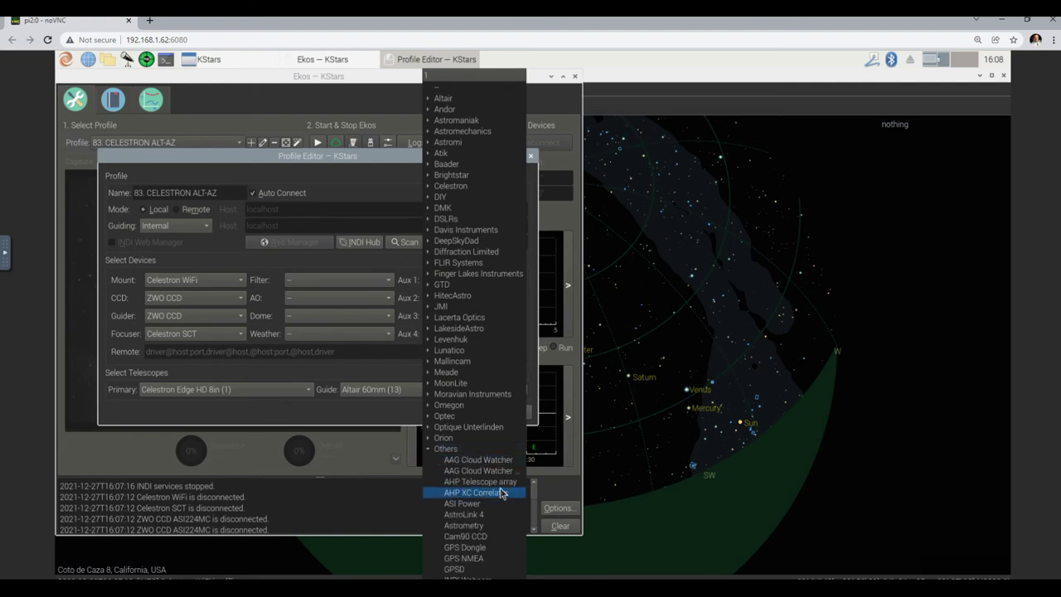
pyautogui.scroll(-3, 501, 493)
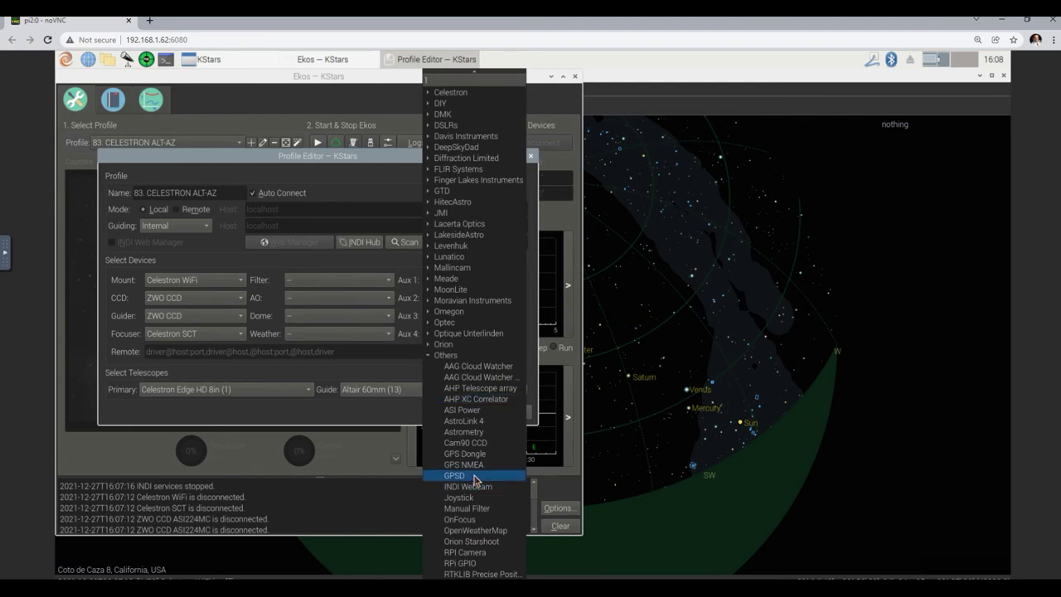
pyautogui.click(474, 477)
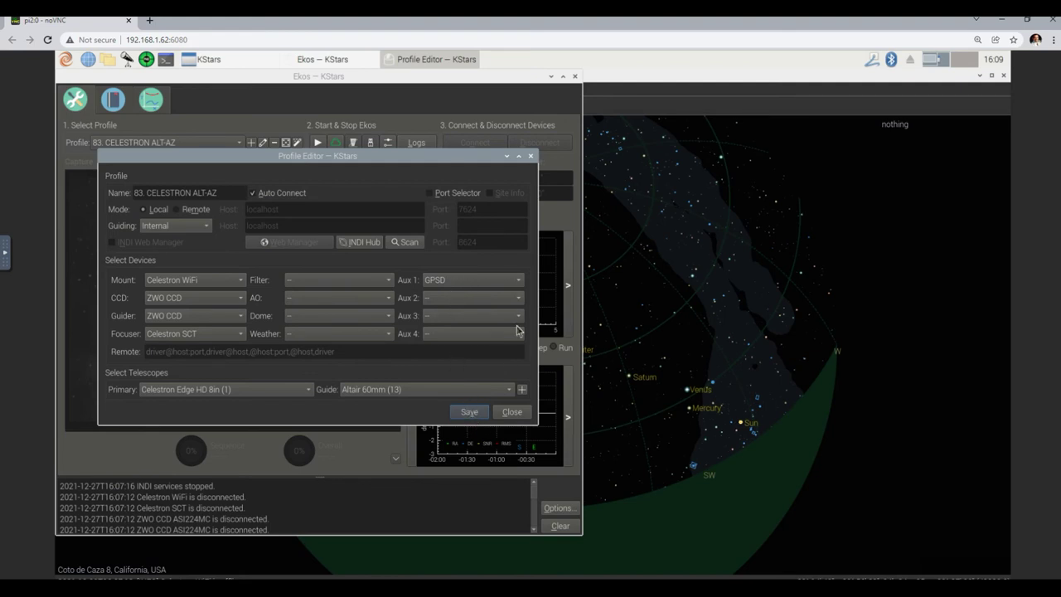
# Set Aux 1 back to '--' and save the 83. CELESTRON ALT-AZ profile.
pyautogui.click(518, 282)
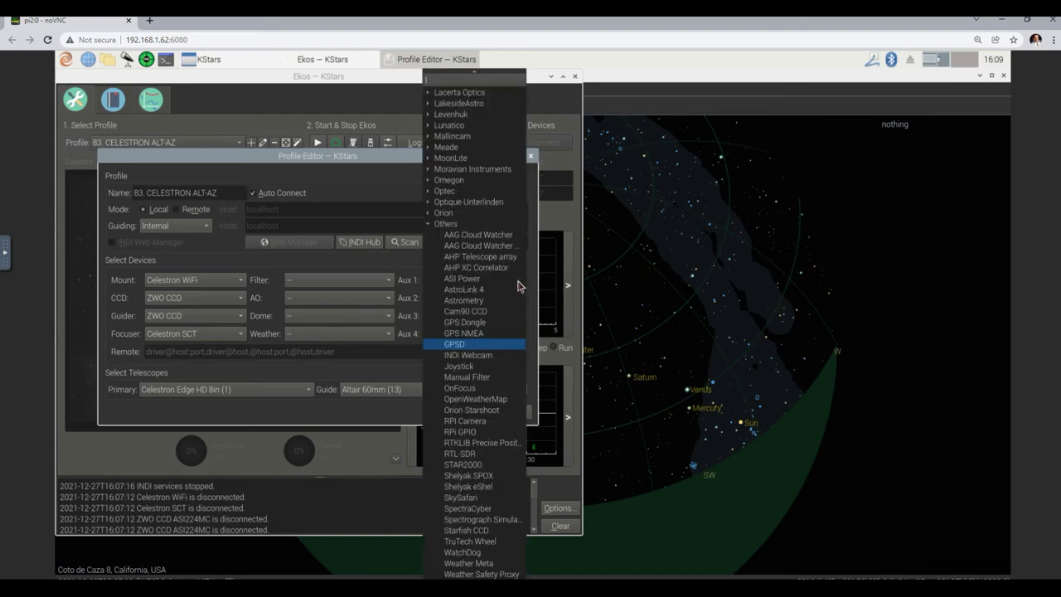
pyautogui.scroll(5, 519, 176)
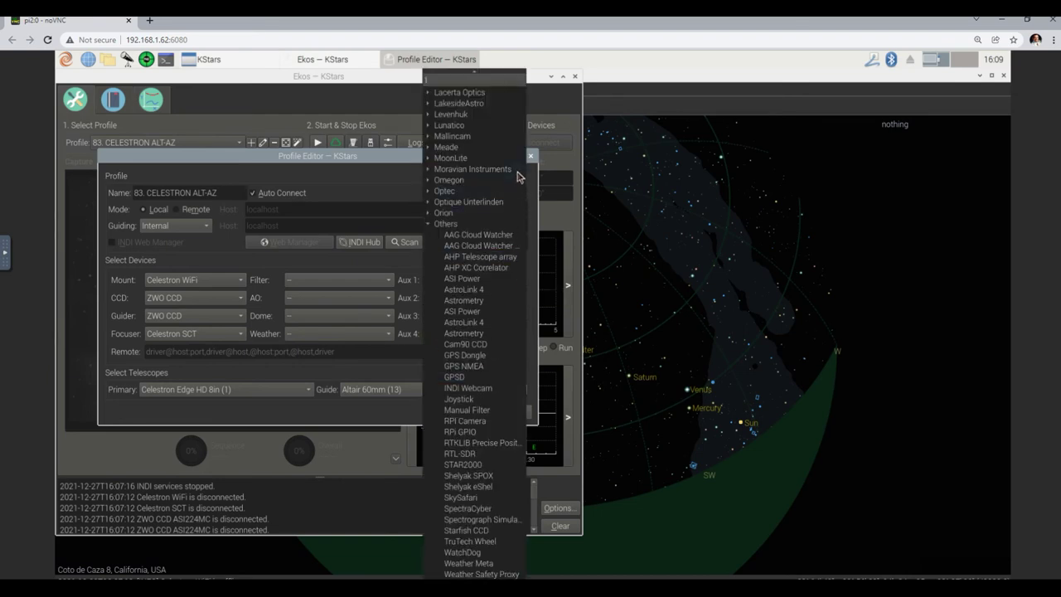
pyautogui.scroll(3, 518, 176)
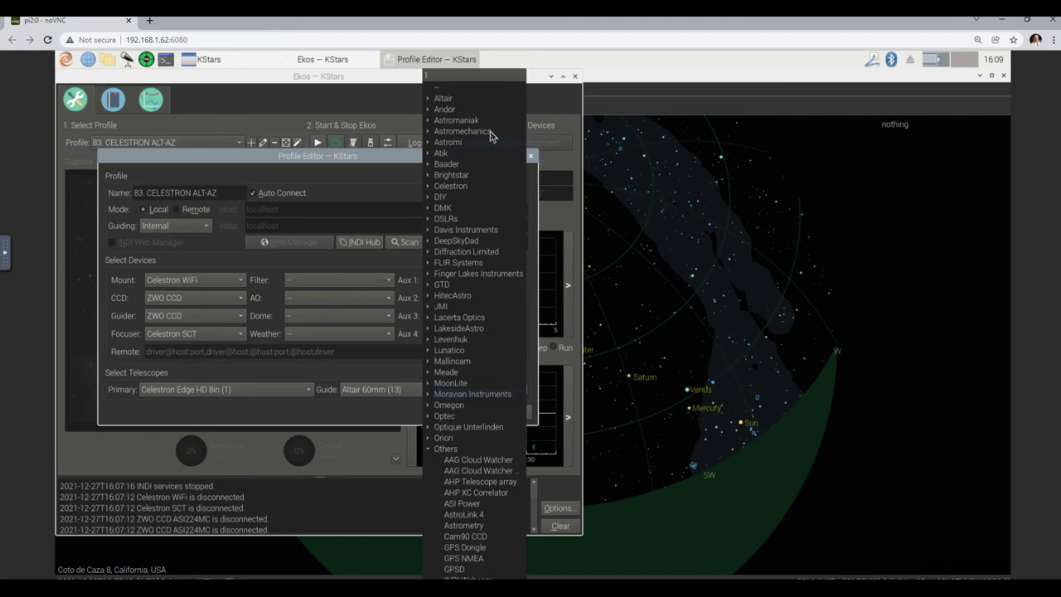
pyautogui.click(442, 89)
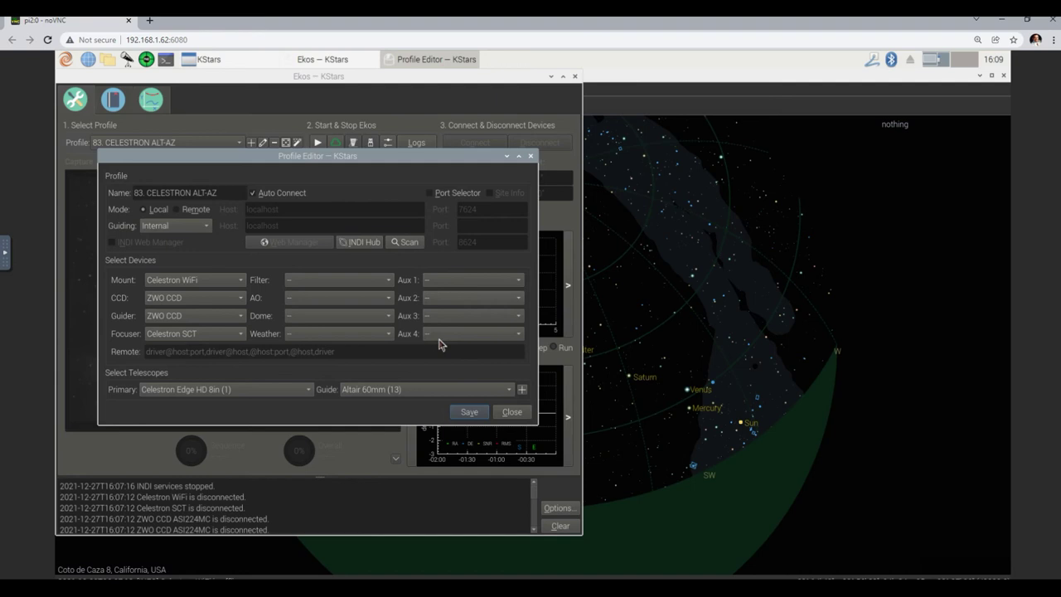
pyautogui.click(467, 412)
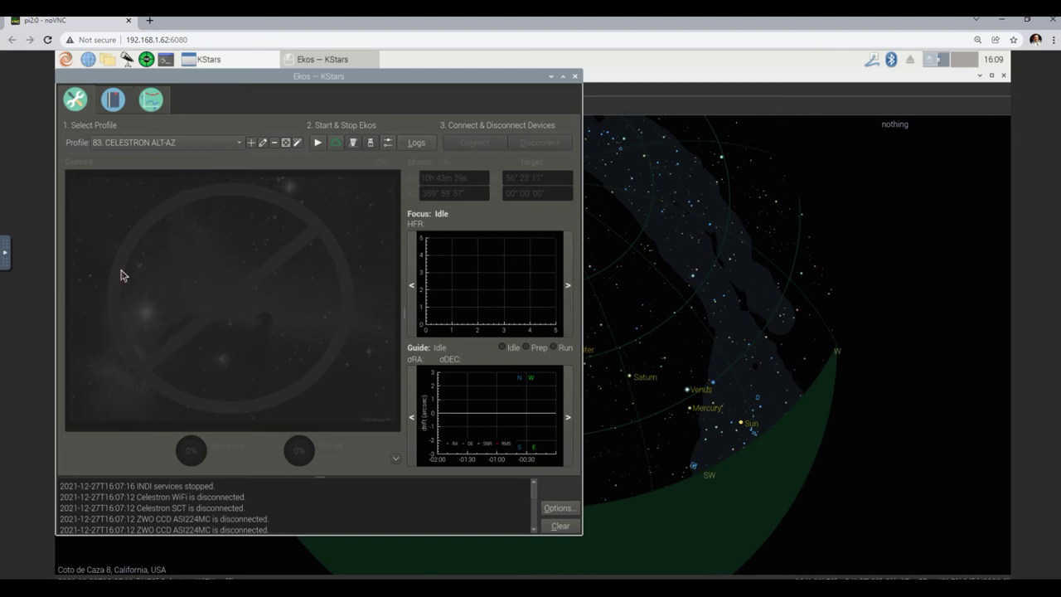
# Start Ekos on the 83. CELESTRON ALT-AZ profile, bringing Celestron and ZWO devices online.
pyautogui.click(319, 146)
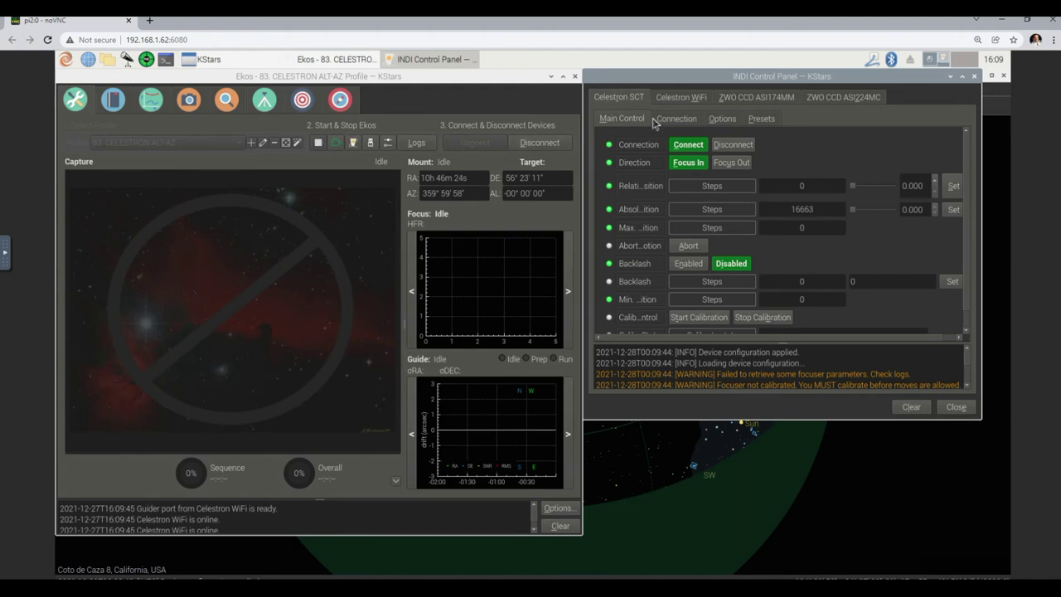
pyautogui.click(671, 98)
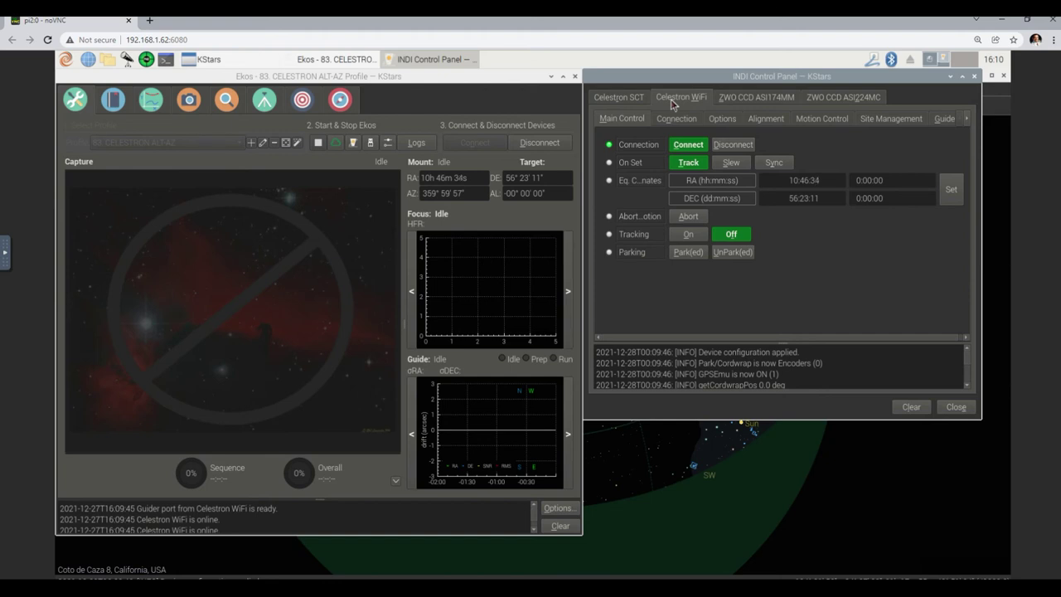
pyautogui.click(893, 120)
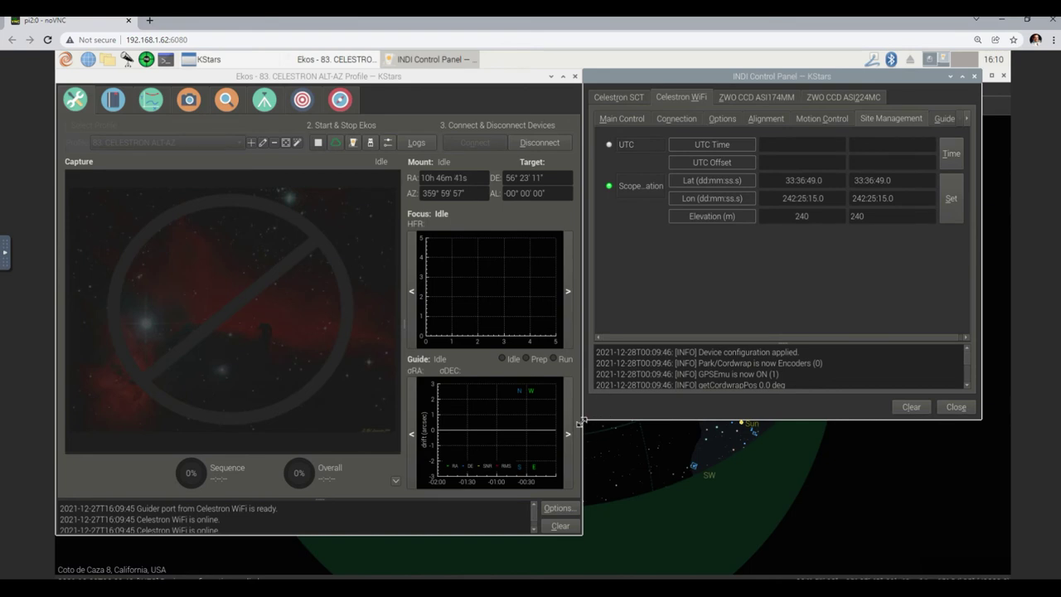
pyautogui.moveTo(480, 519); pyautogui.dragTo(464, 537)
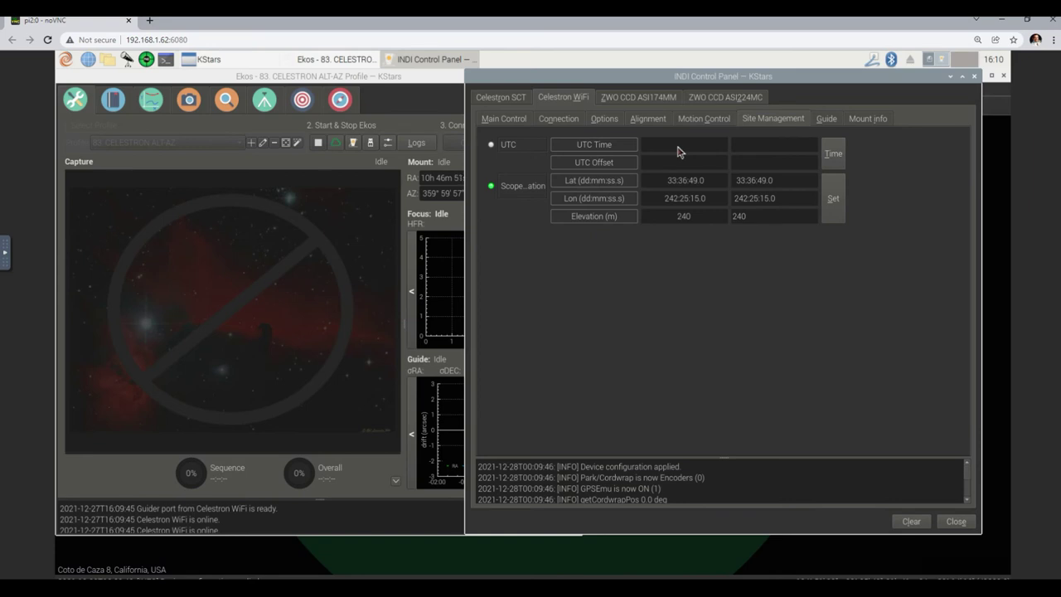
# Check the ASI174MM, ASI224MC and SCT focuser status, revisit the mount's site settings, then raise Ekos.
pyautogui.click(640, 99)
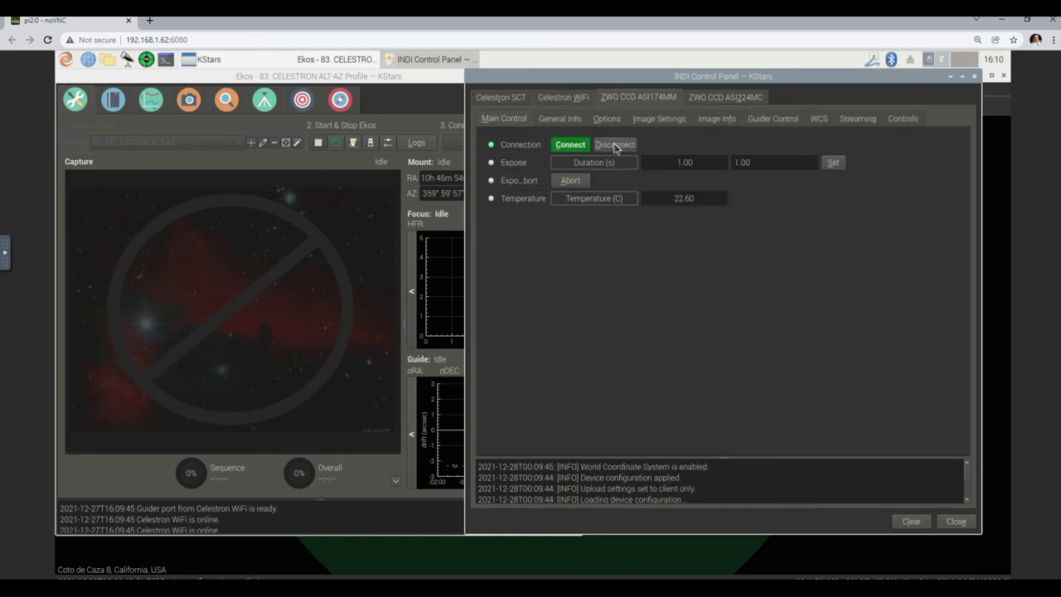
pyautogui.click(724, 99)
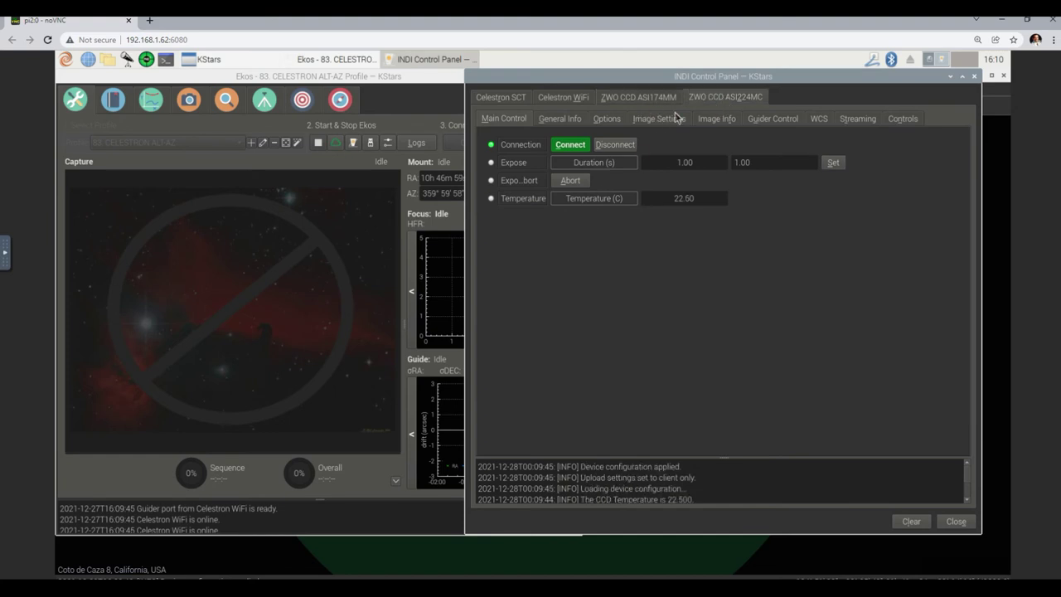
pyautogui.click(509, 105)
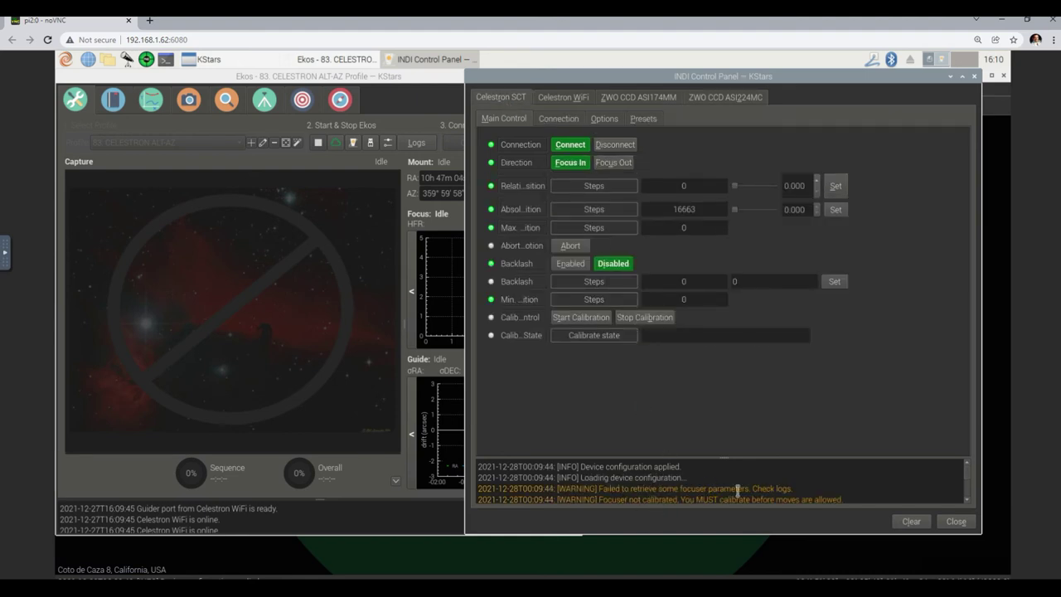
pyautogui.click(967, 500)
pyautogui.click(967, 500)
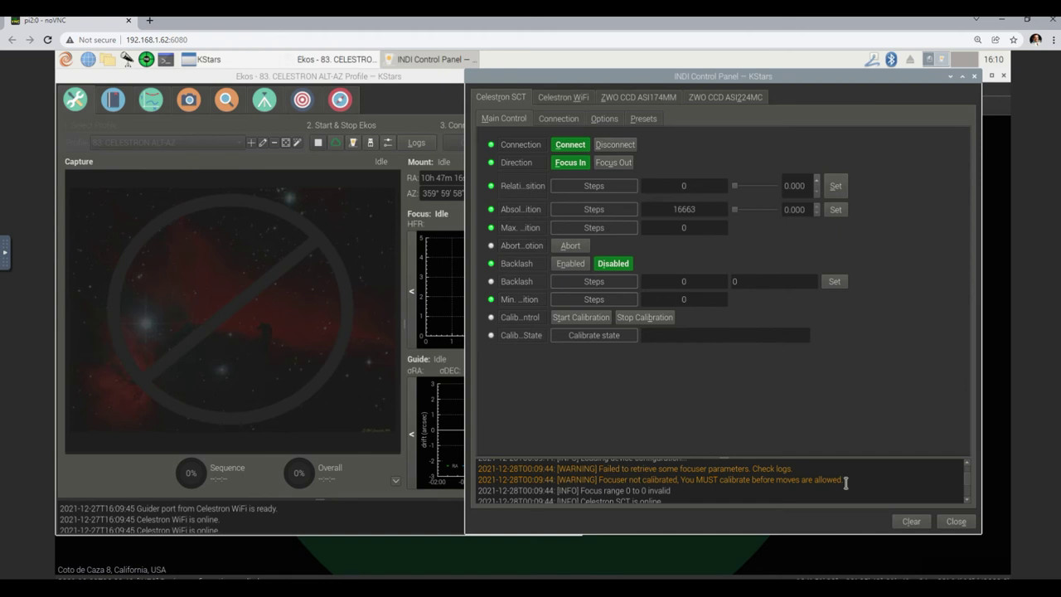
pyautogui.click(563, 99)
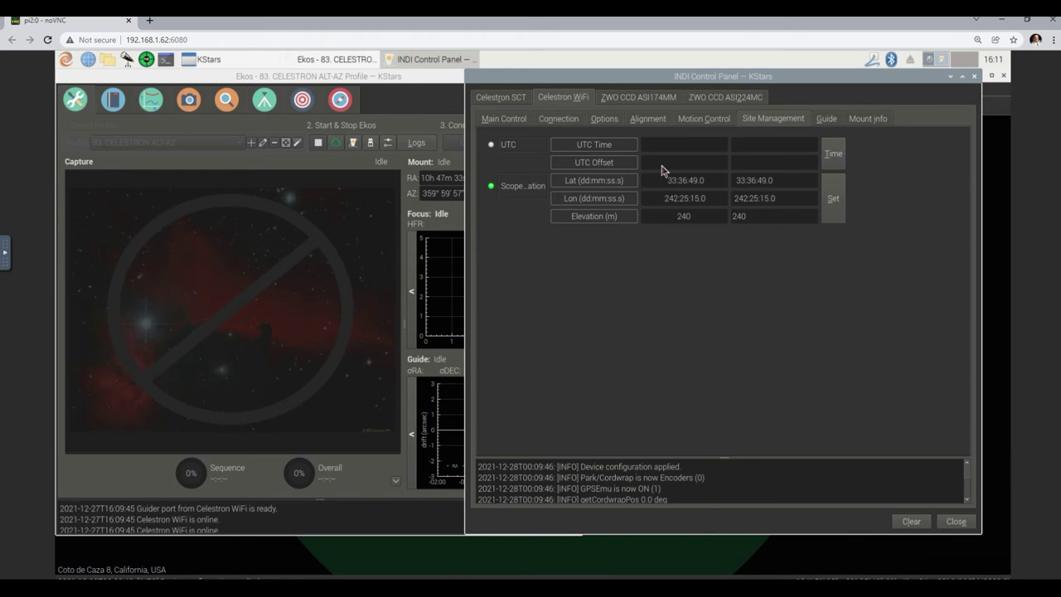
pyautogui.click(407, 84)
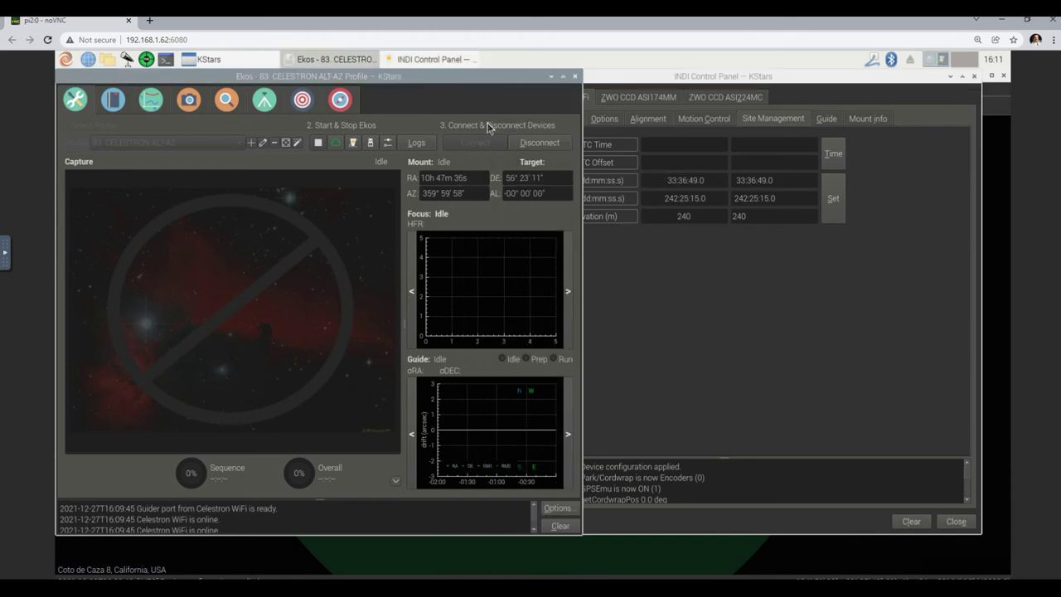
# Disconnect all devices, stop Ekos, close its window and quit KStars with File > Quit.
pyautogui.click(539, 144)
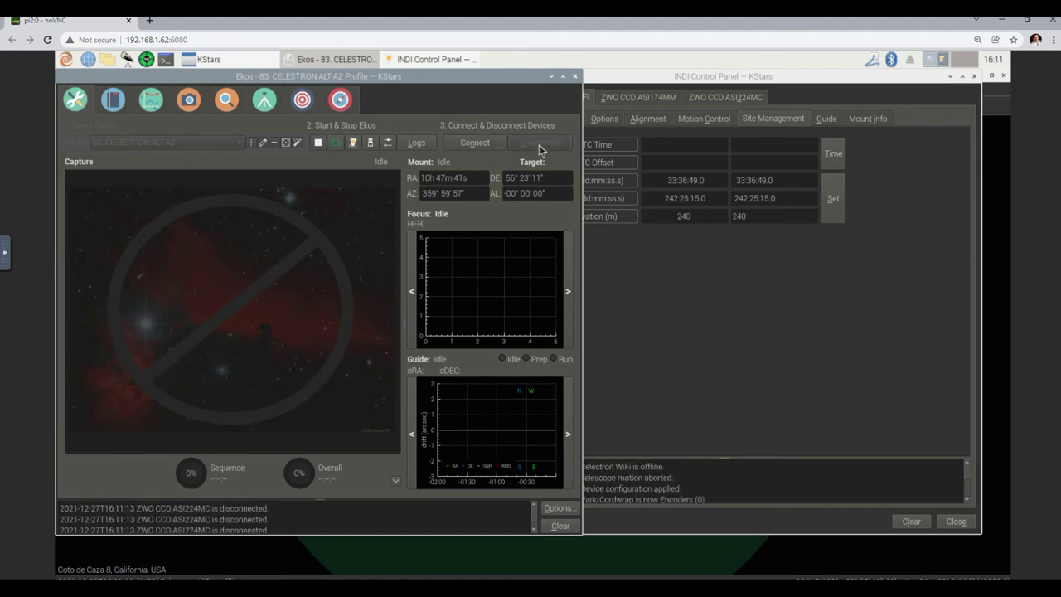
pyautogui.click(318, 144)
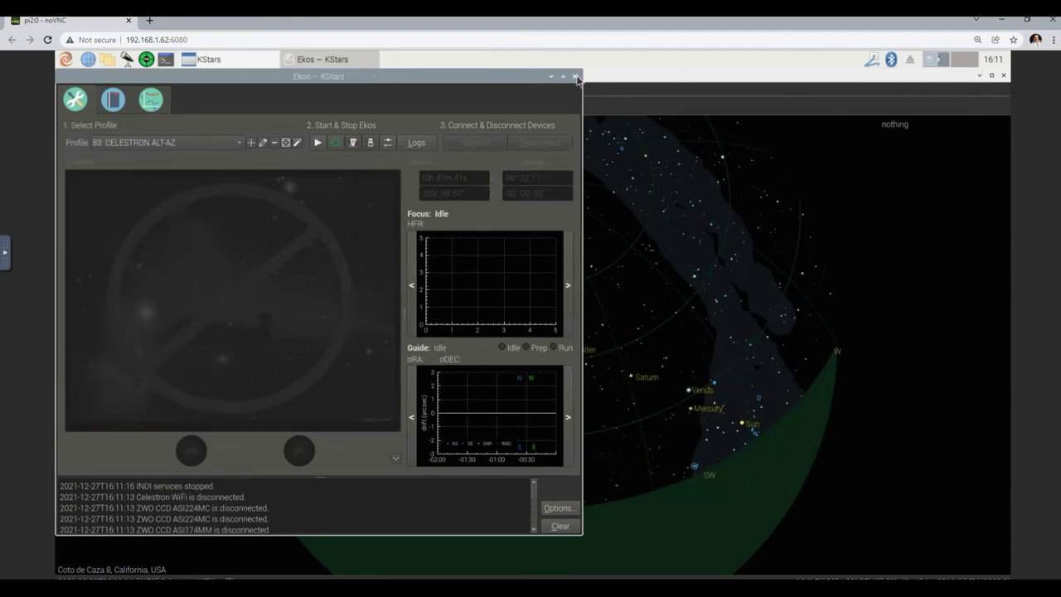
pyautogui.click(576, 77)
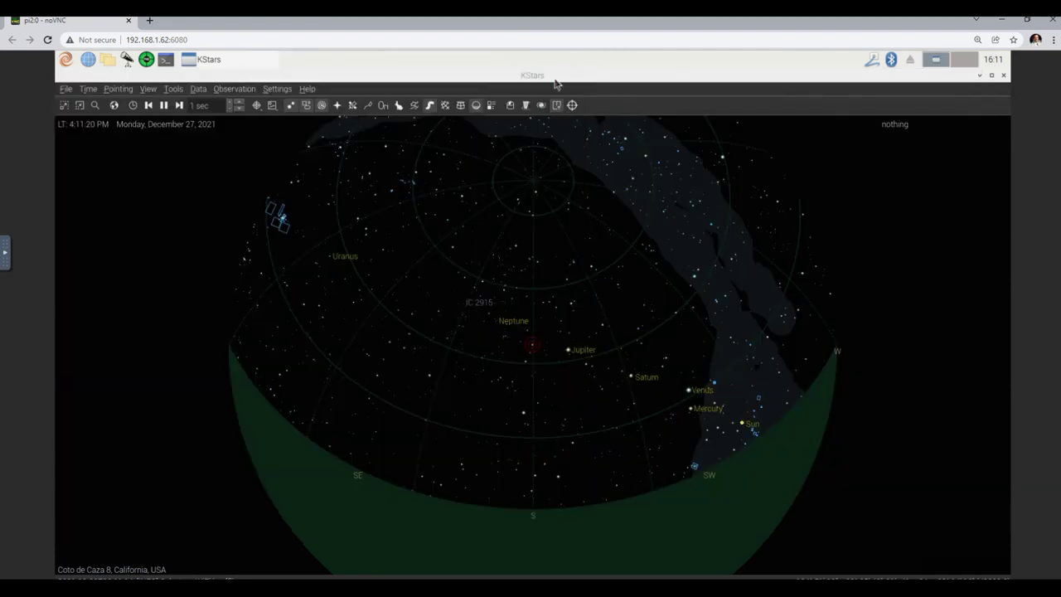
pyautogui.click(67, 89)
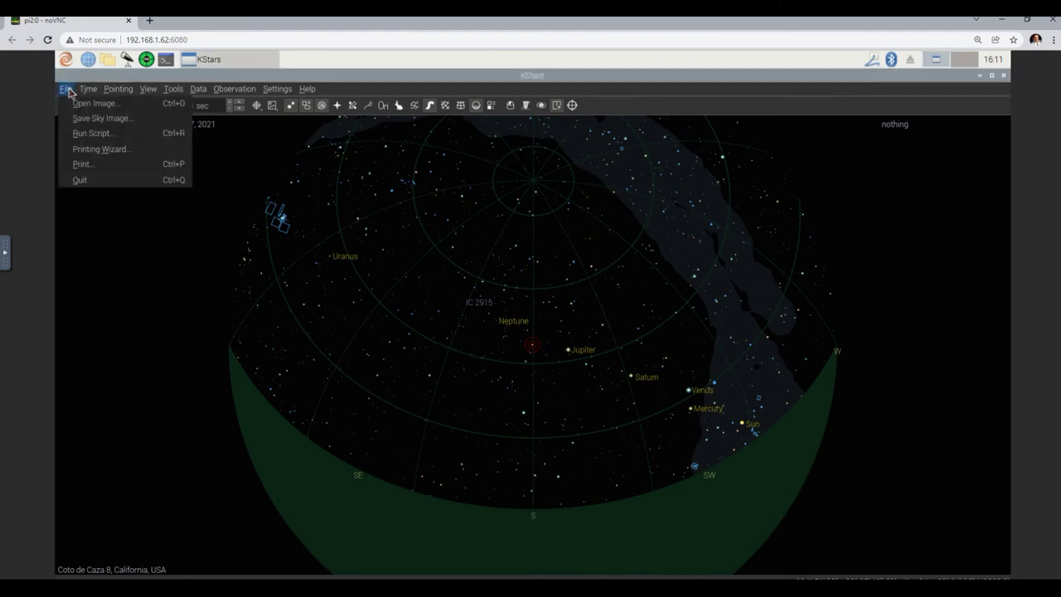
pyautogui.click(93, 181)
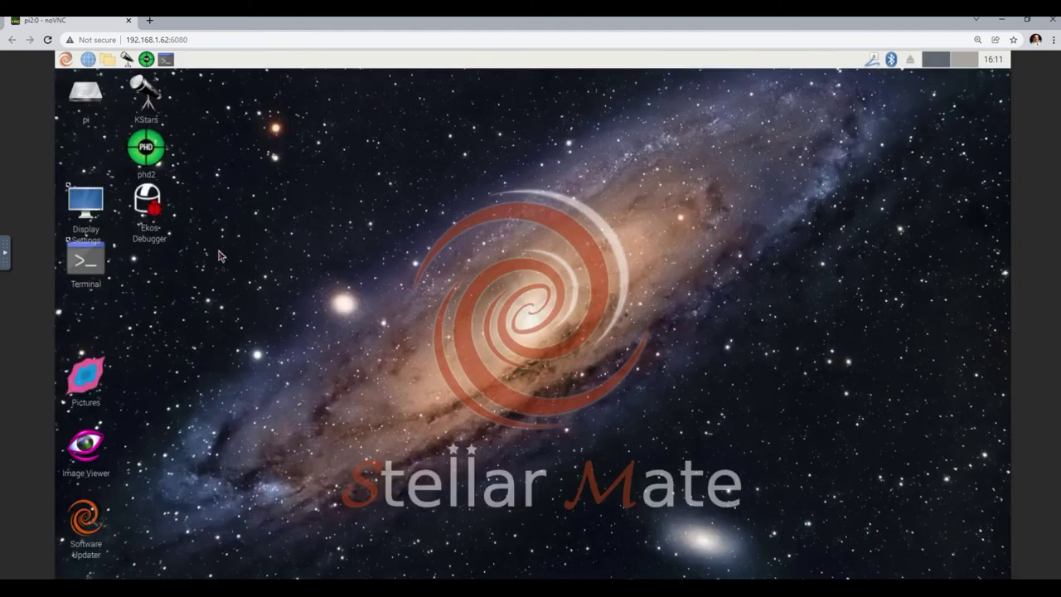
# Relaunch KStars from the desktop and open Ekos from the Tools menu.
pyautogui.doubleClick(146, 96)
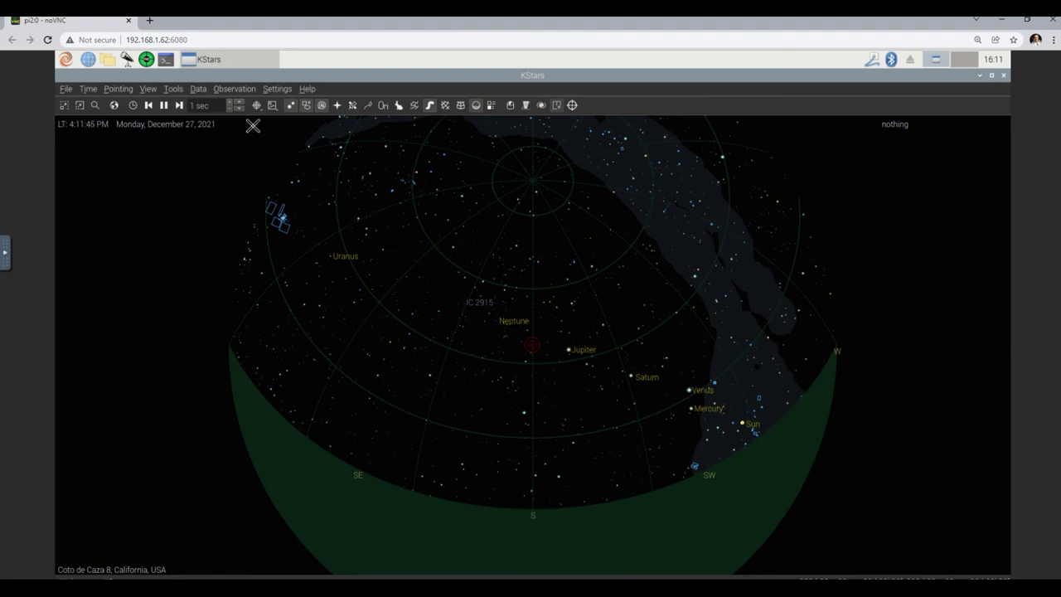
pyautogui.click(172, 90)
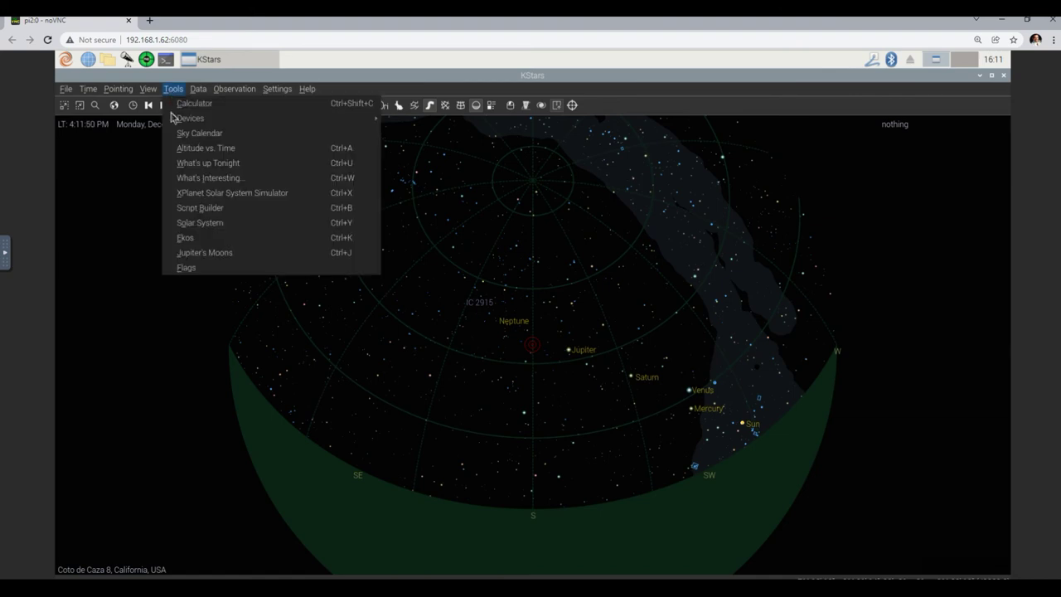
pyautogui.click(213, 240)
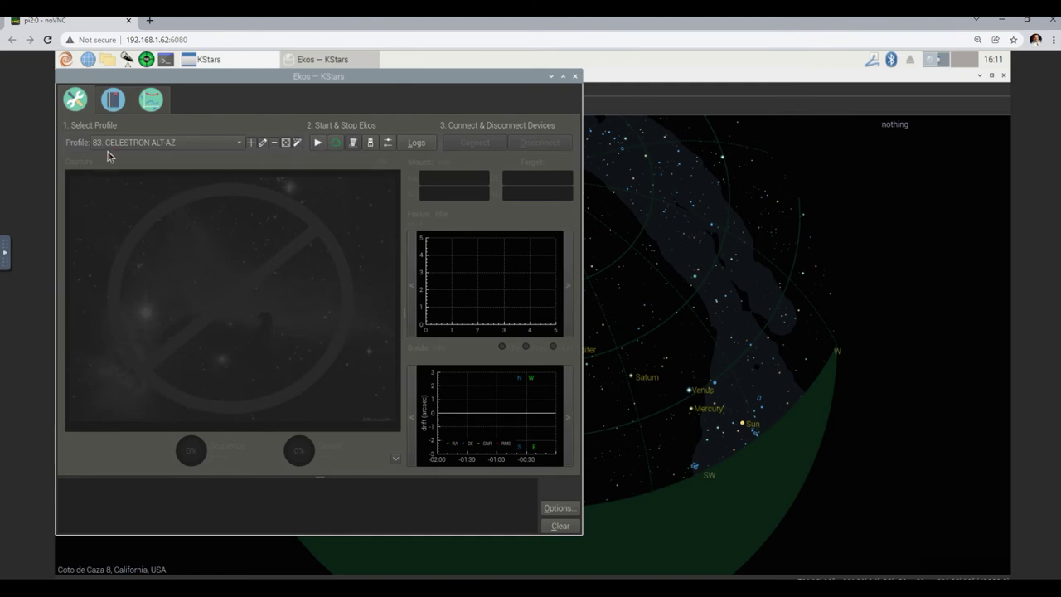
# Review the 83. CELESTRON ALT-AZ profile's devices without changes, then minimize Ekos to show the sky map.
pyautogui.click(263, 142)
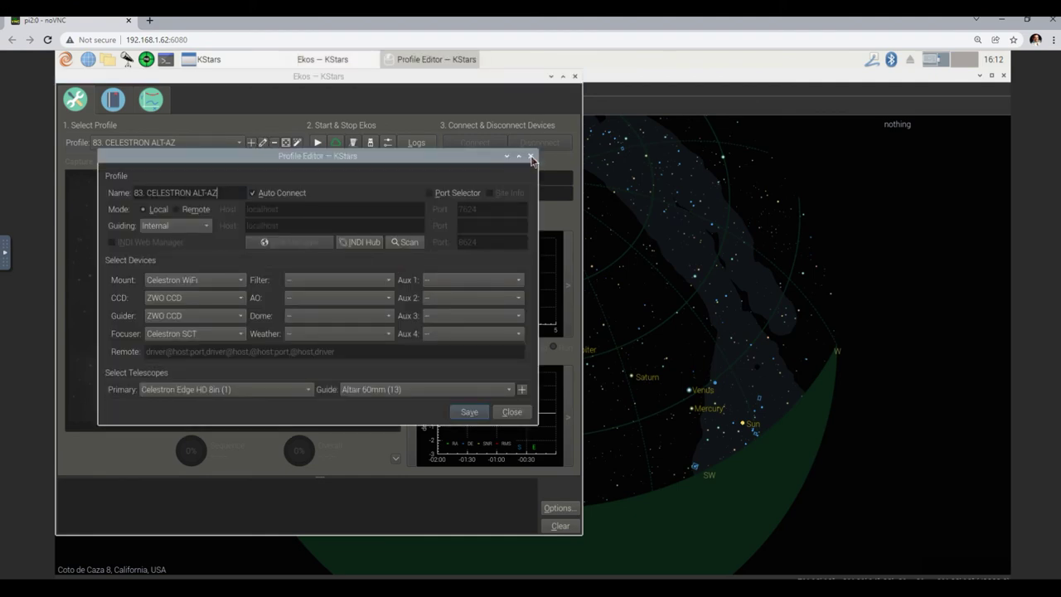
pyautogui.click(531, 157)
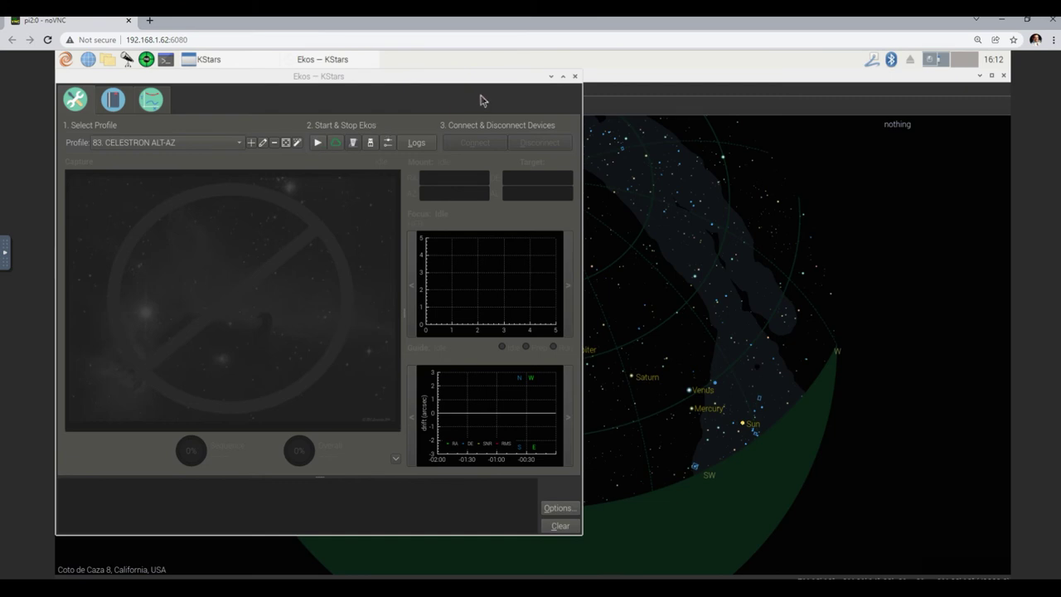
pyautogui.click(551, 77)
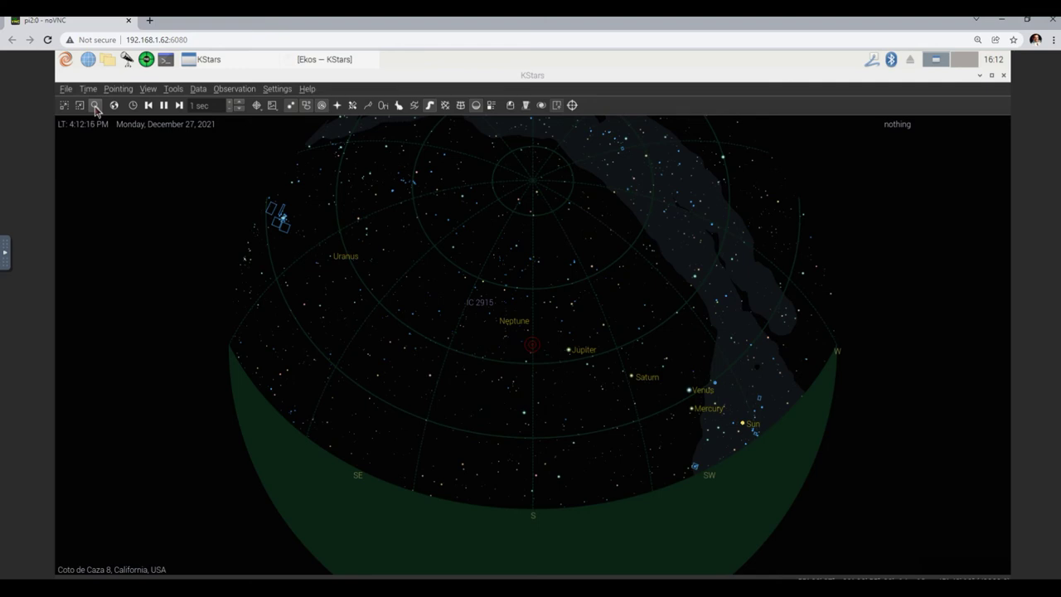
# Review the Coto de Caza geographic location setting, then open Ekos from the Tools menu.
pyautogui.click(115, 106)
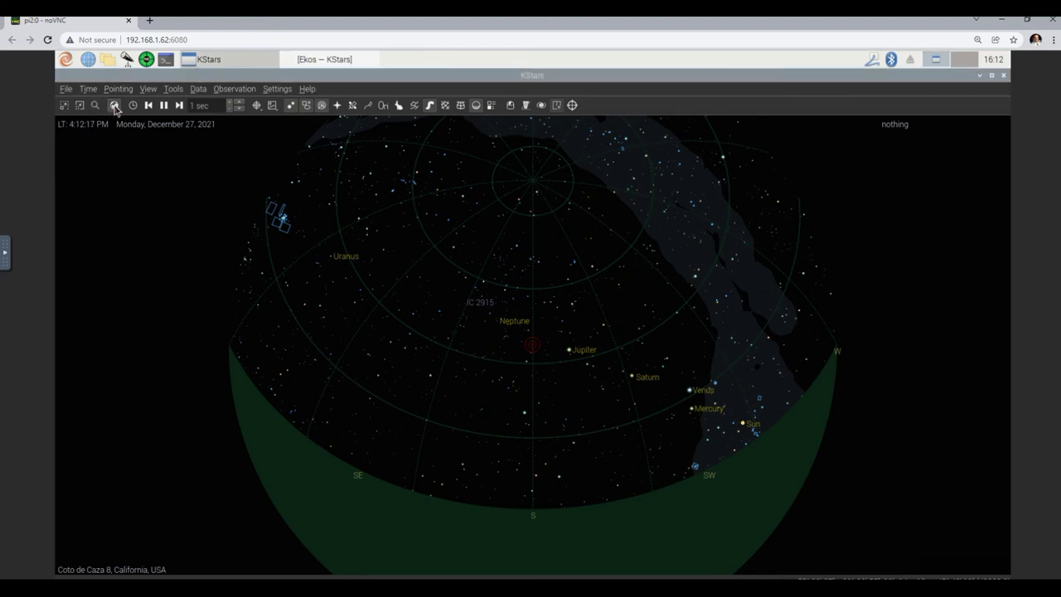
pyautogui.click(684, 164)
pyautogui.click(175, 89)
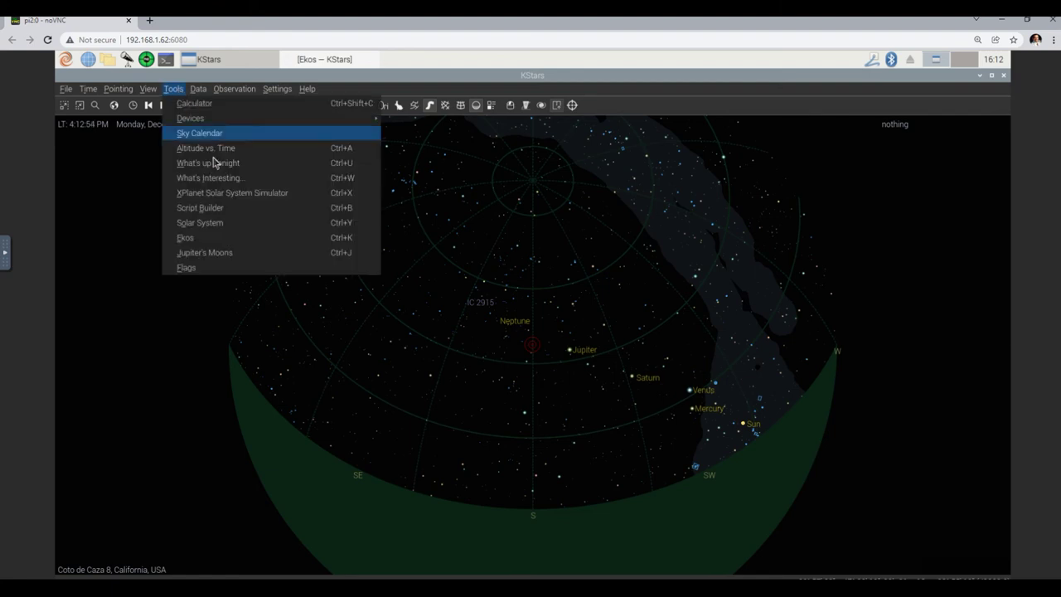
pyautogui.click(233, 239)
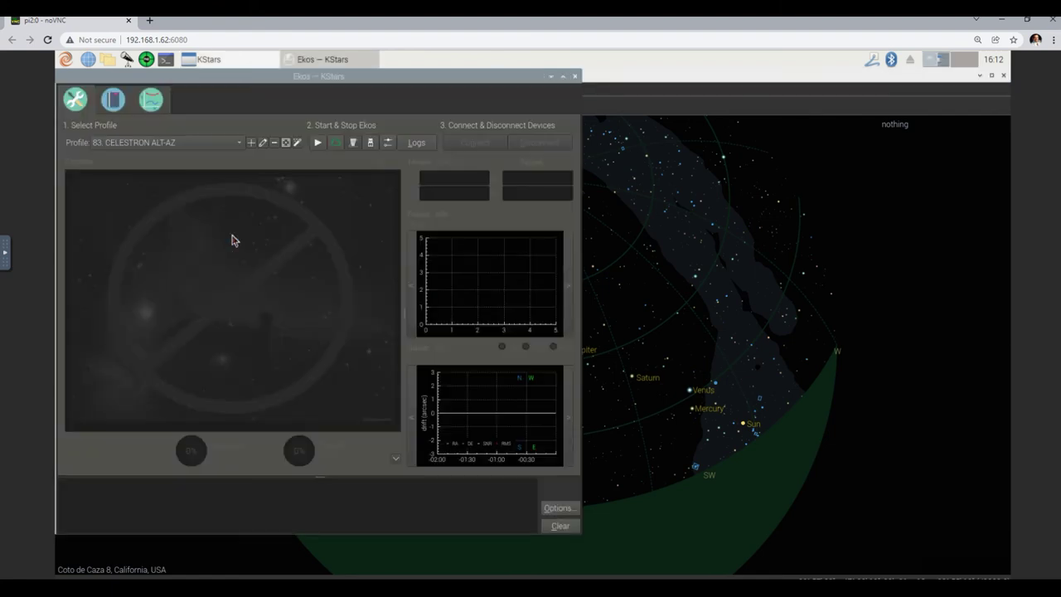
# Start Ekos to connect the profile's devices and make the INDI Control Panel taller and wider.
pyautogui.click(318, 144)
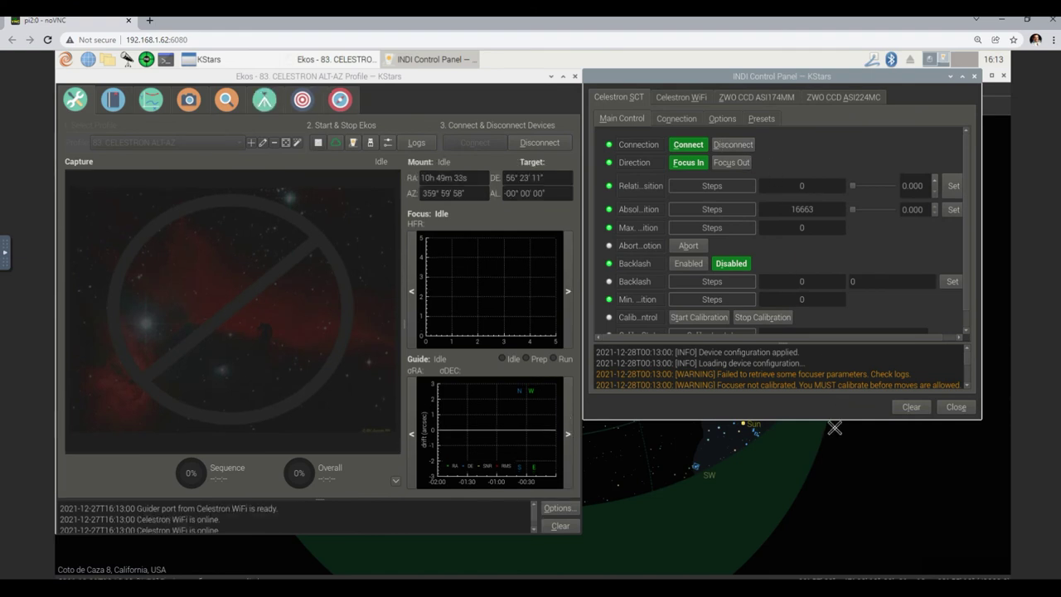
pyautogui.moveTo(835, 419); pyautogui.dragTo(834, 525)
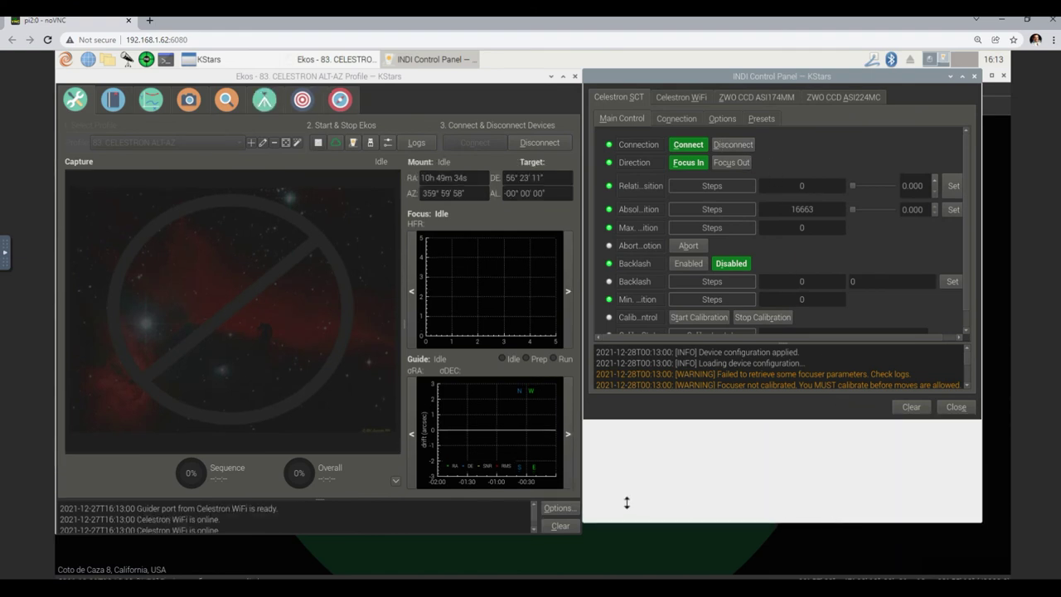
pyautogui.moveTo(446, 454); pyautogui.dragTo(420, 454)
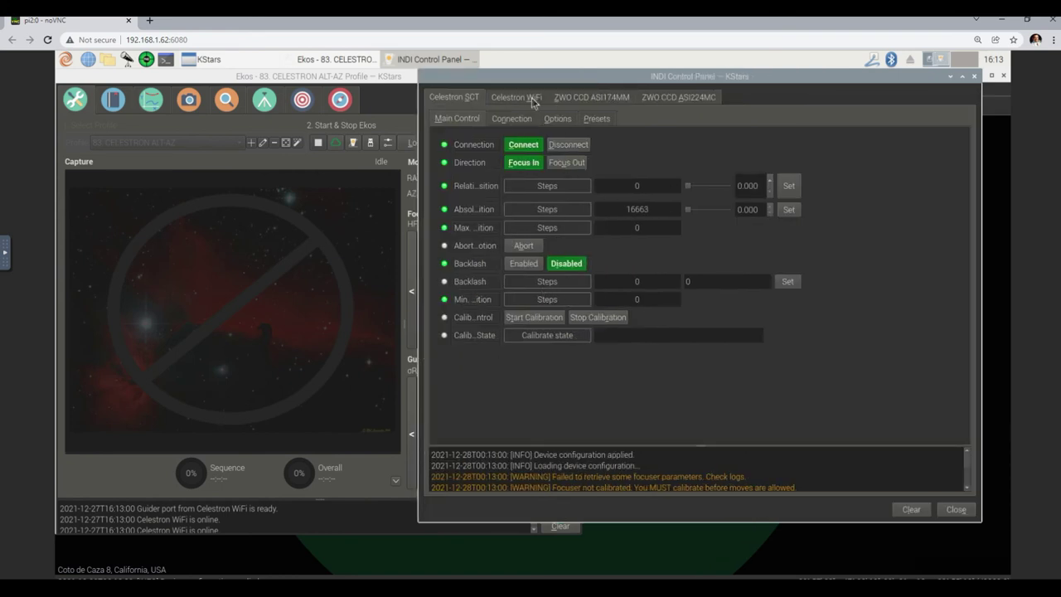
# Show the Celestron WiFi mount's site location (lat 33:36:49.0, lon 242:25:15.0), then raise Ekos.
pyautogui.click(516, 97)
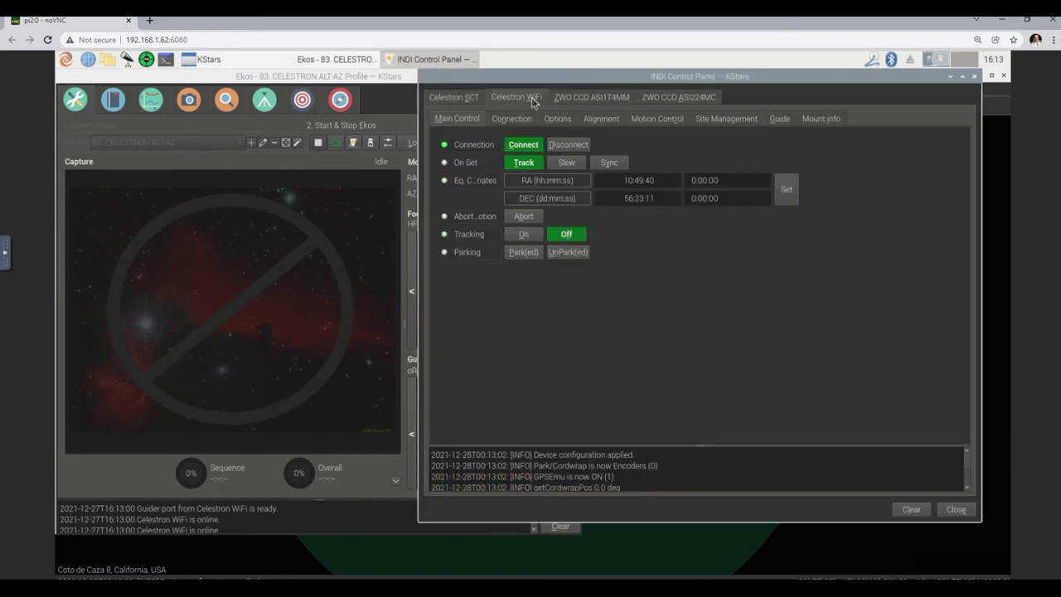
pyautogui.click(726, 118)
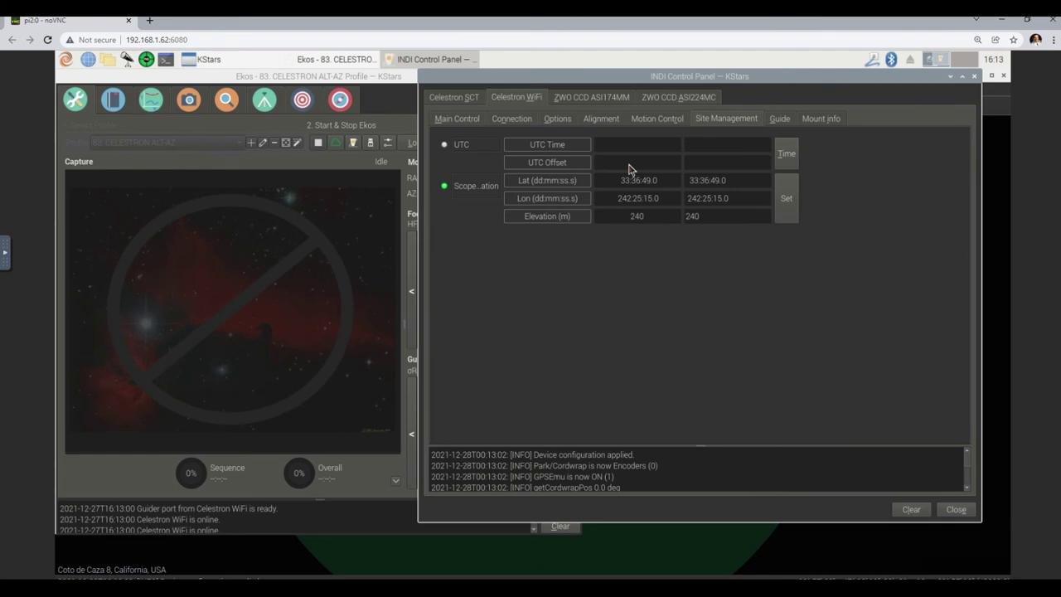
pyautogui.moveTo(832, 92); pyautogui.dragTo(827, 104)
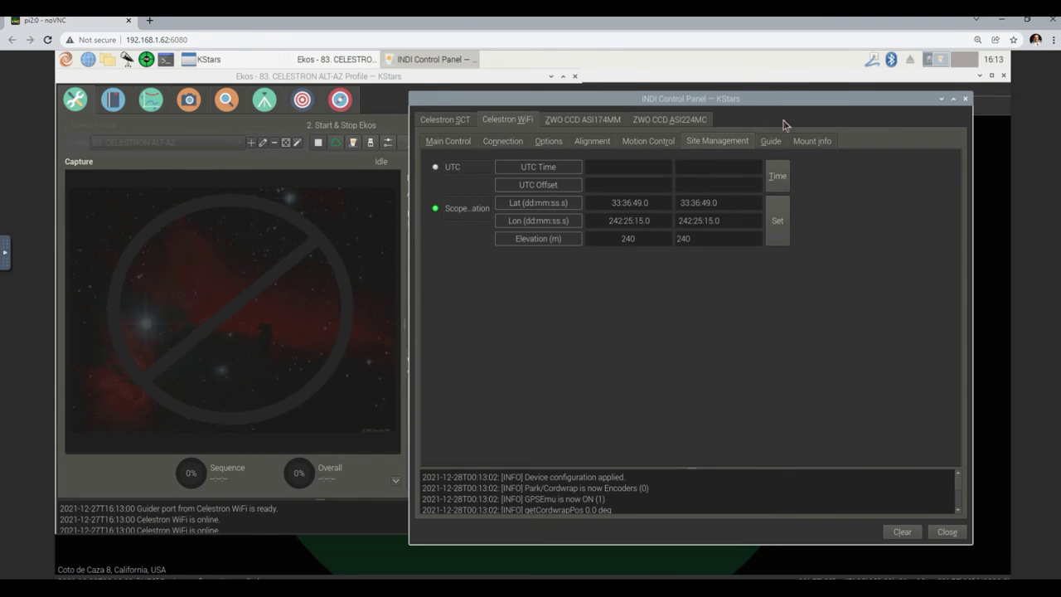
pyautogui.click(384, 114)
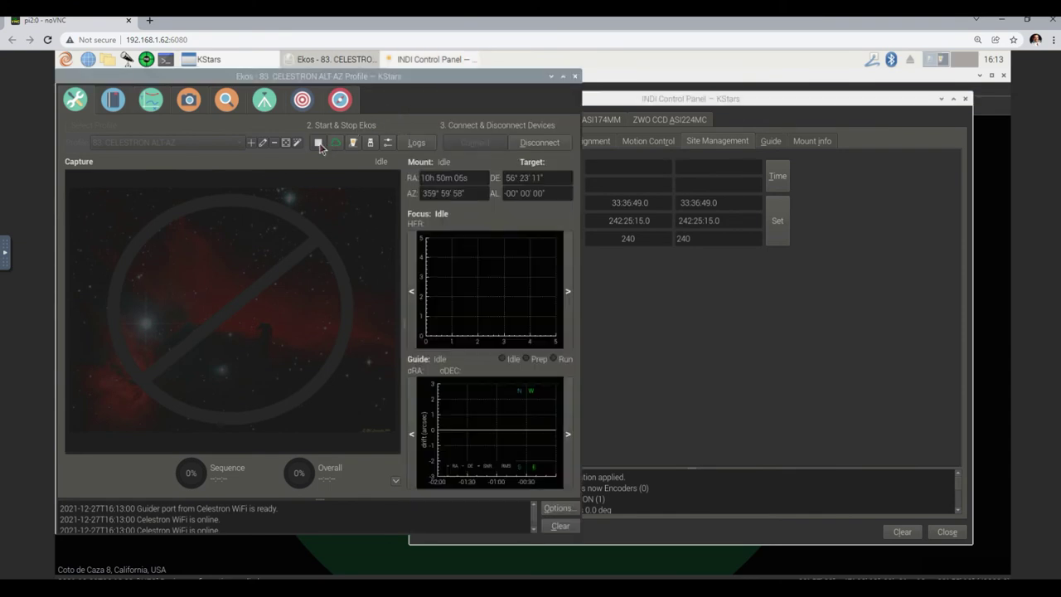
# Disconnect all the profile's devices and stop the Ekos session and INDI services.
pyautogui.click(554, 144)
pyautogui.click(318, 143)
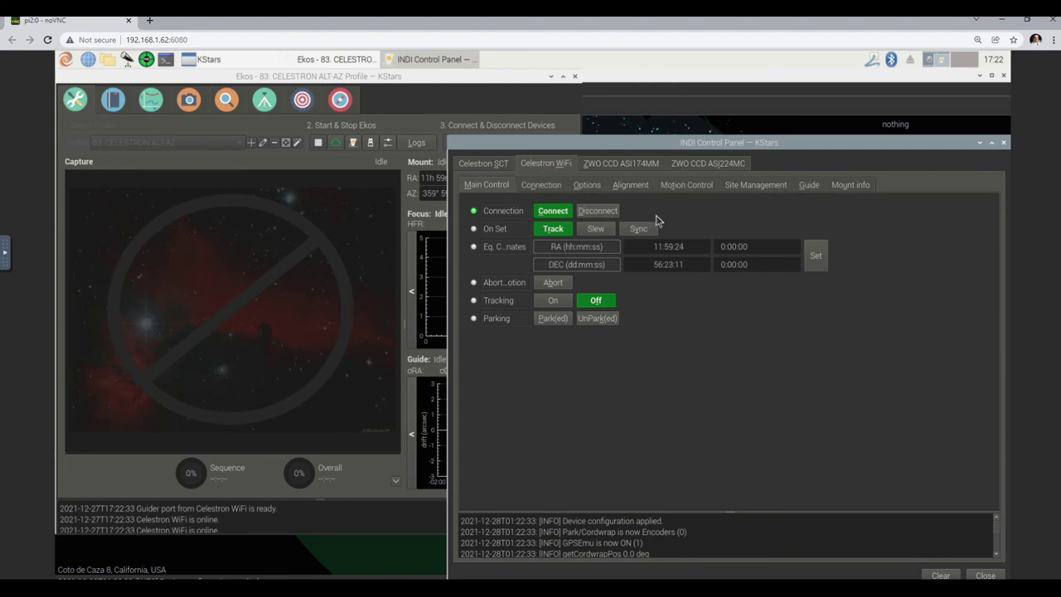
# Look over the mount's site and connection settings, then the SCT focuser's options and presets.
pyautogui.click(752, 189)
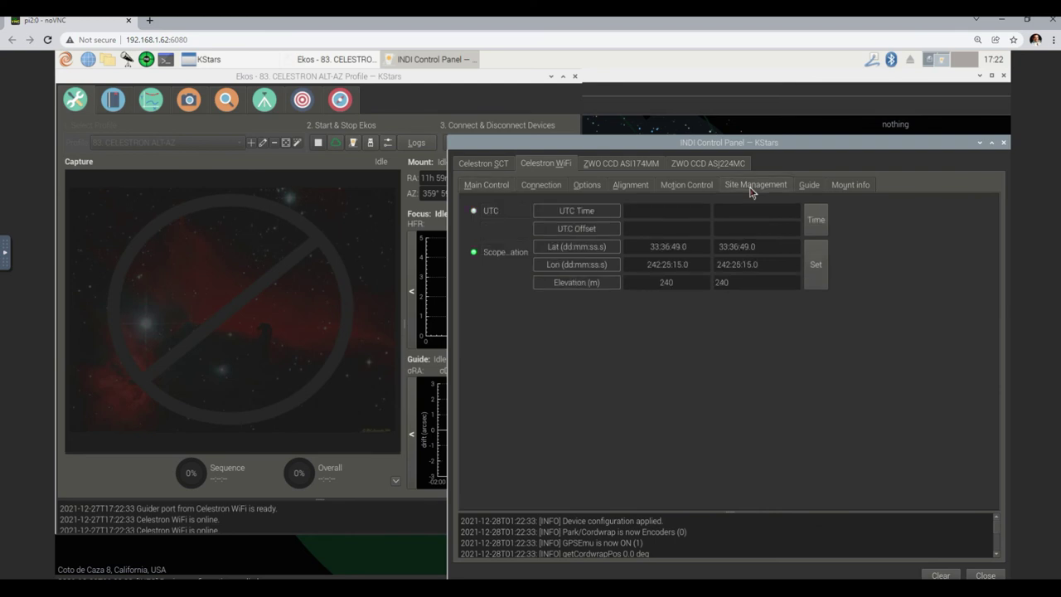
pyautogui.click(543, 186)
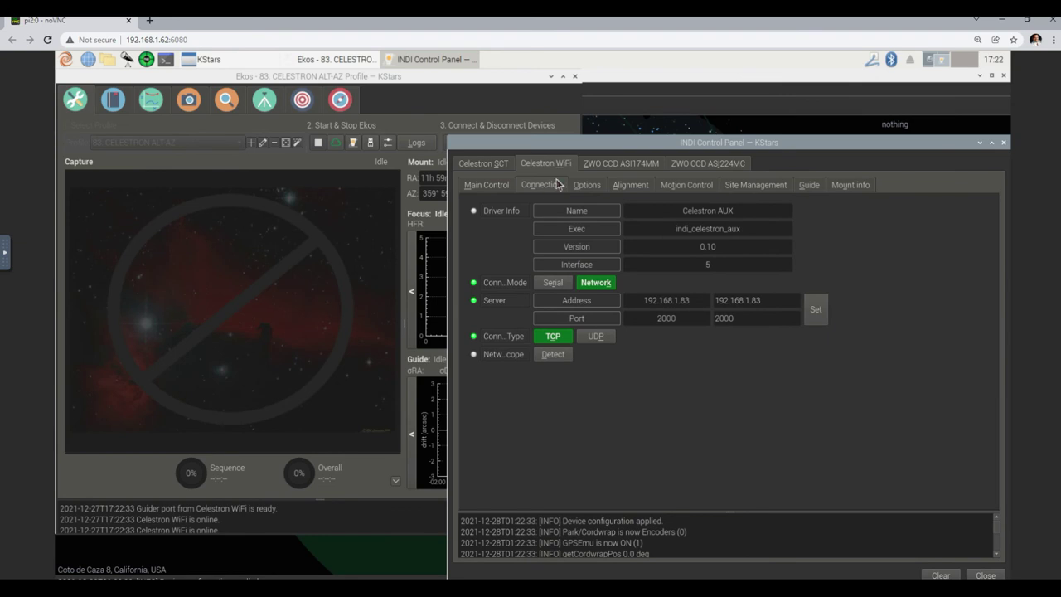
pyautogui.click(486, 164)
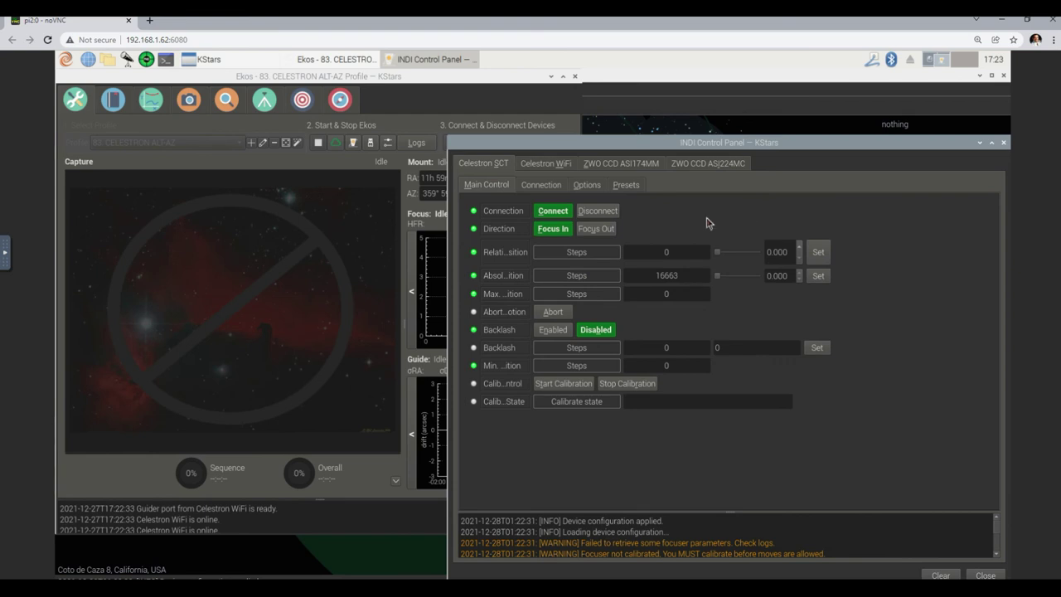
pyautogui.click(585, 186)
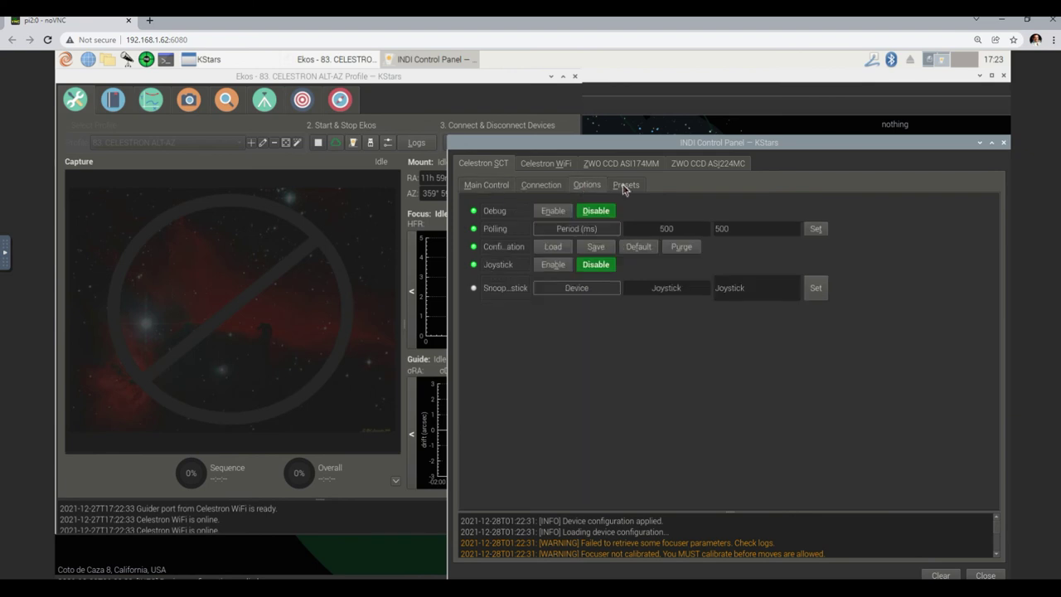
pyautogui.click(625, 187)
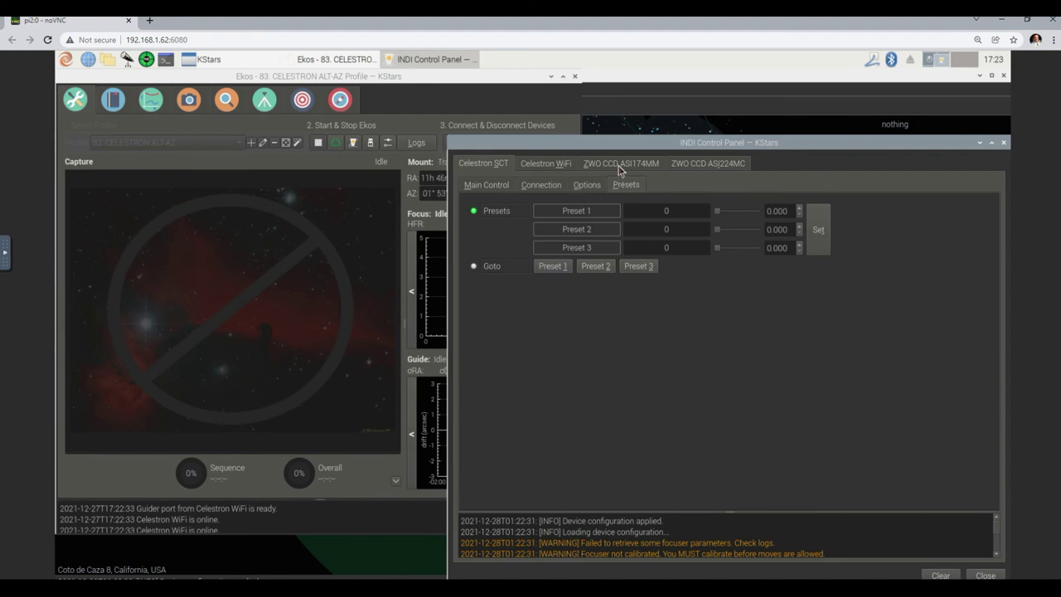
# Show the mount's site location (lat 33:36:49.0, lon -117:34:45.0) with an enlarged log, and open the UTC time setting.
pyautogui.click(550, 165)
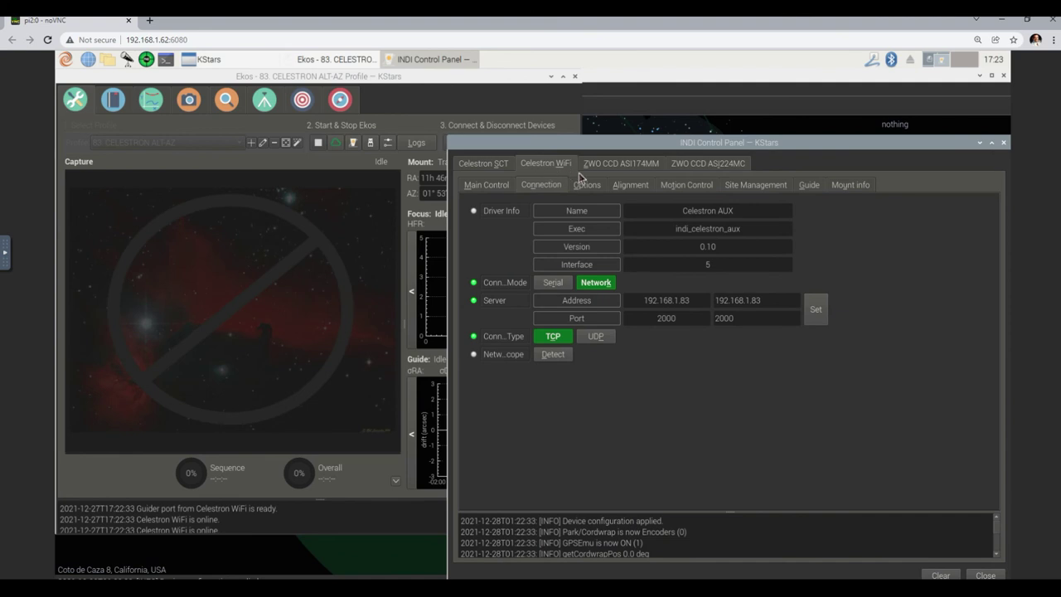
pyautogui.click(740, 186)
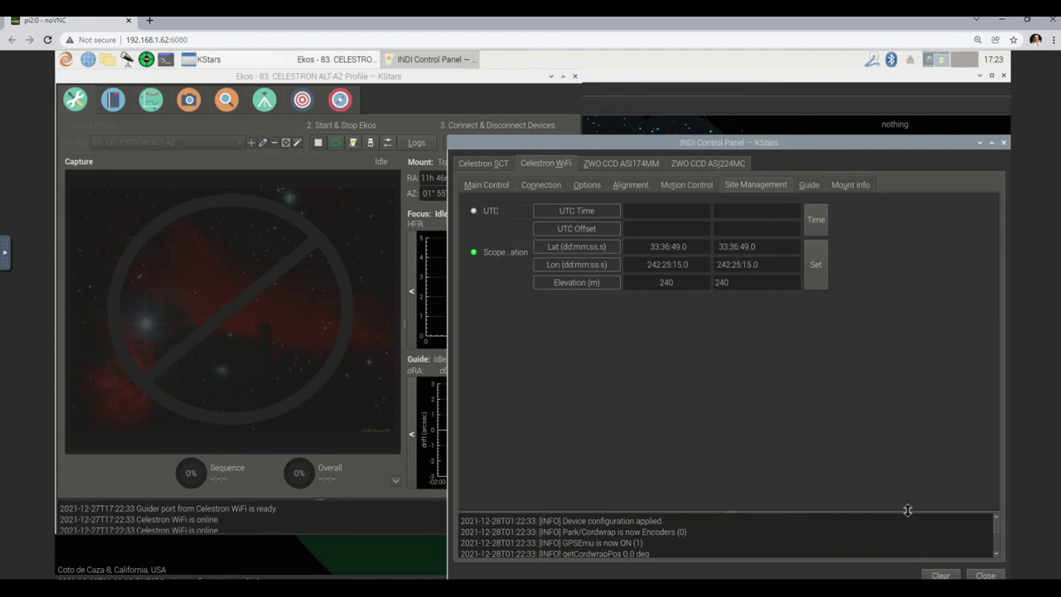
pyautogui.moveTo(908, 510); pyautogui.dragTo(926, 422)
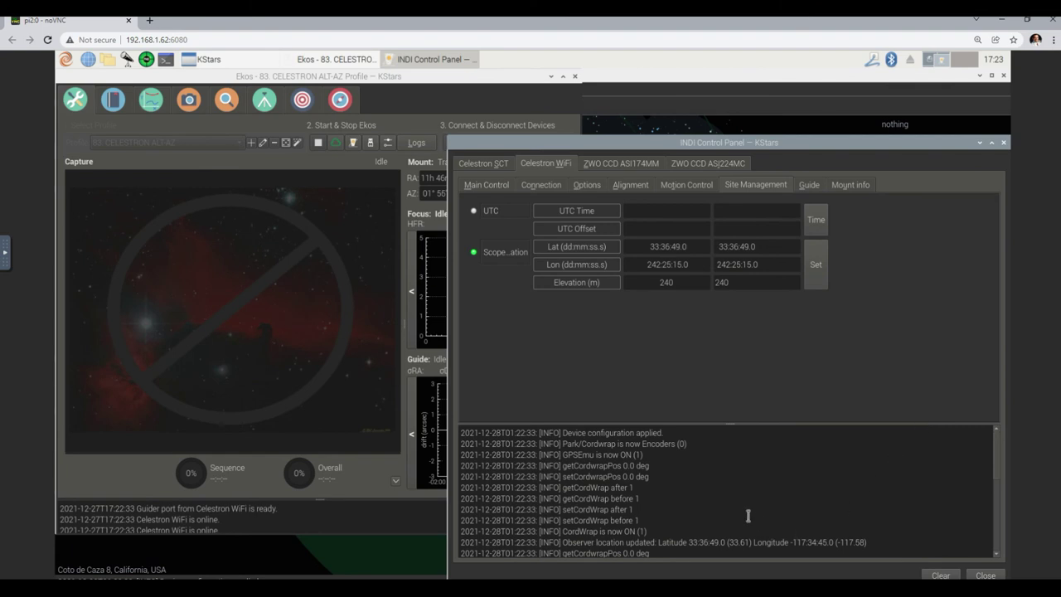
pyautogui.click(817, 222)
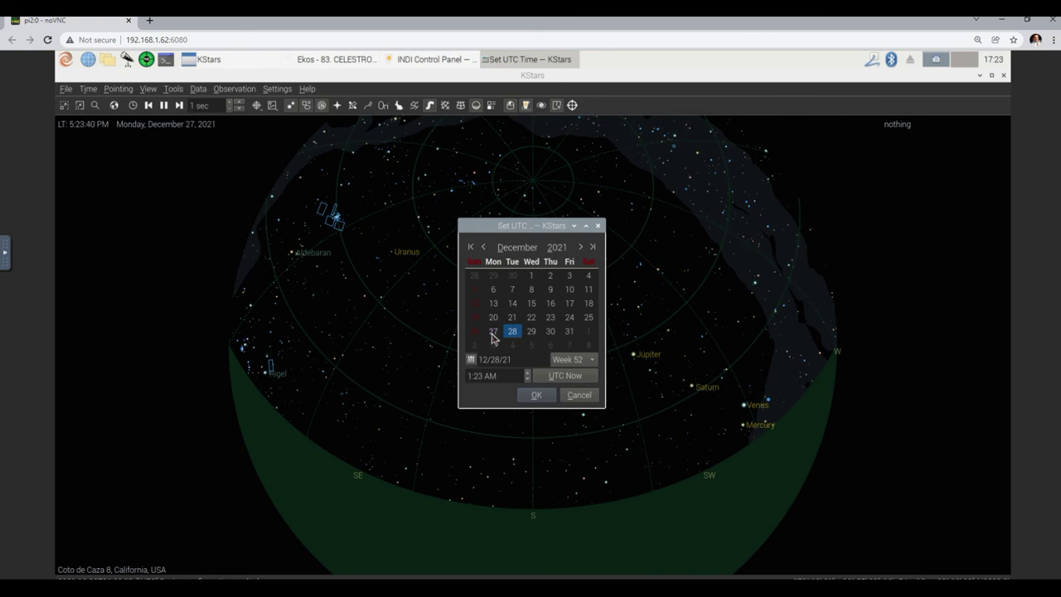
# Reset the Set UTC dialog to current UTC, 12/28/21 1:23 AM, and send it to the mount.
pyautogui.click(492, 334)
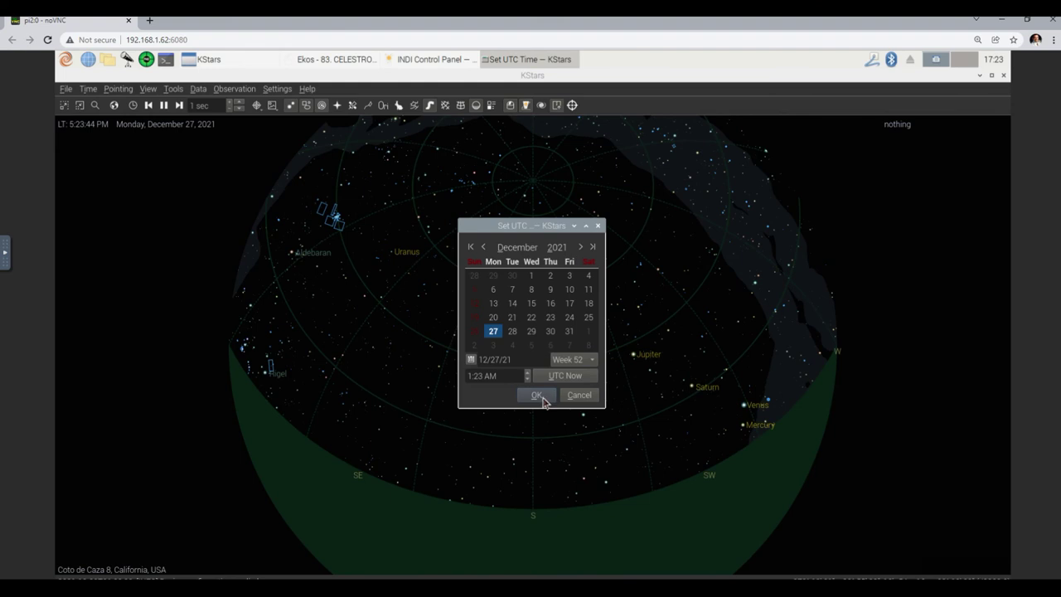
pyautogui.click(560, 380)
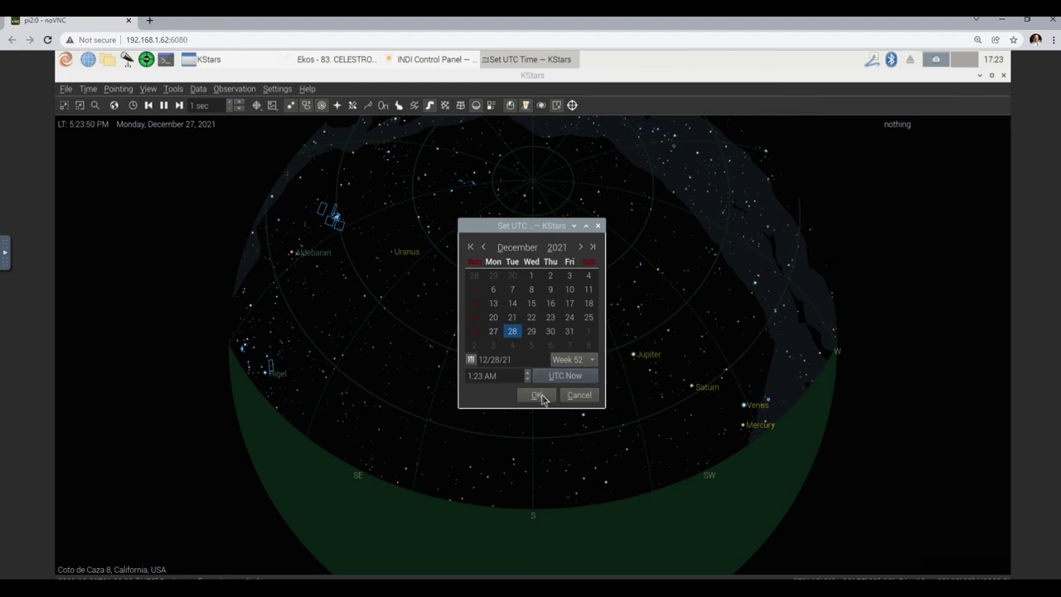
pyautogui.click(537, 395)
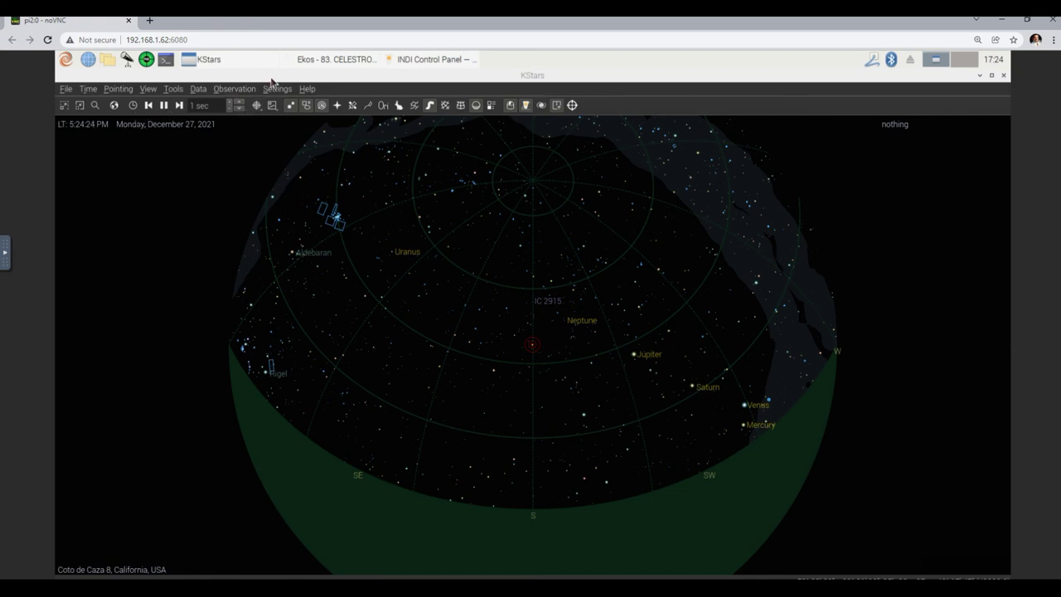
# Reopen Ekos and confirm in the INDI panel the mount's UTC 2021-12-28T1:23:50 with offset -8.
pyautogui.click(173, 90)
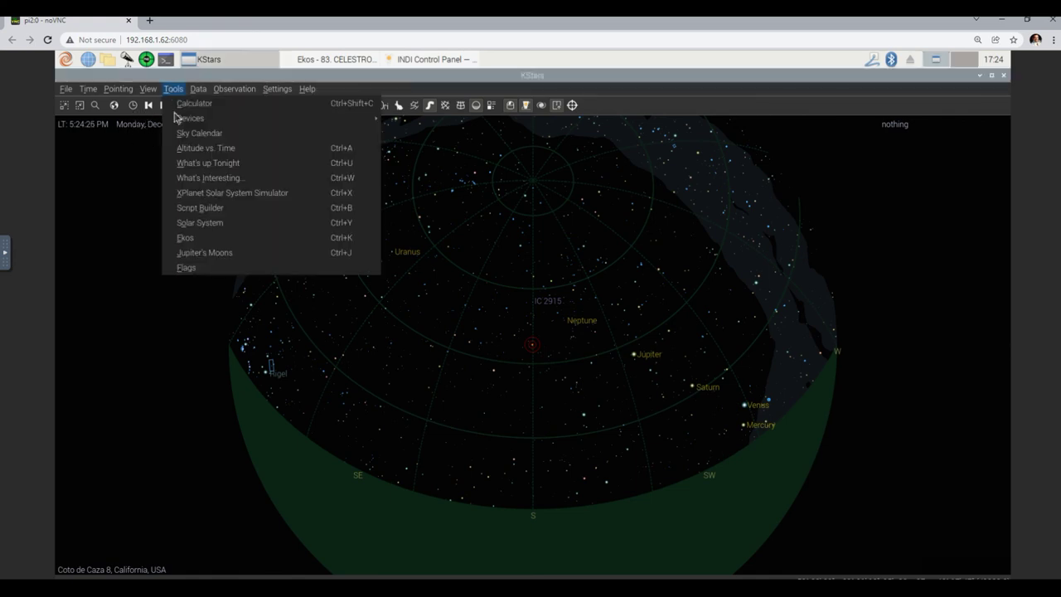
pyautogui.click(212, 245)
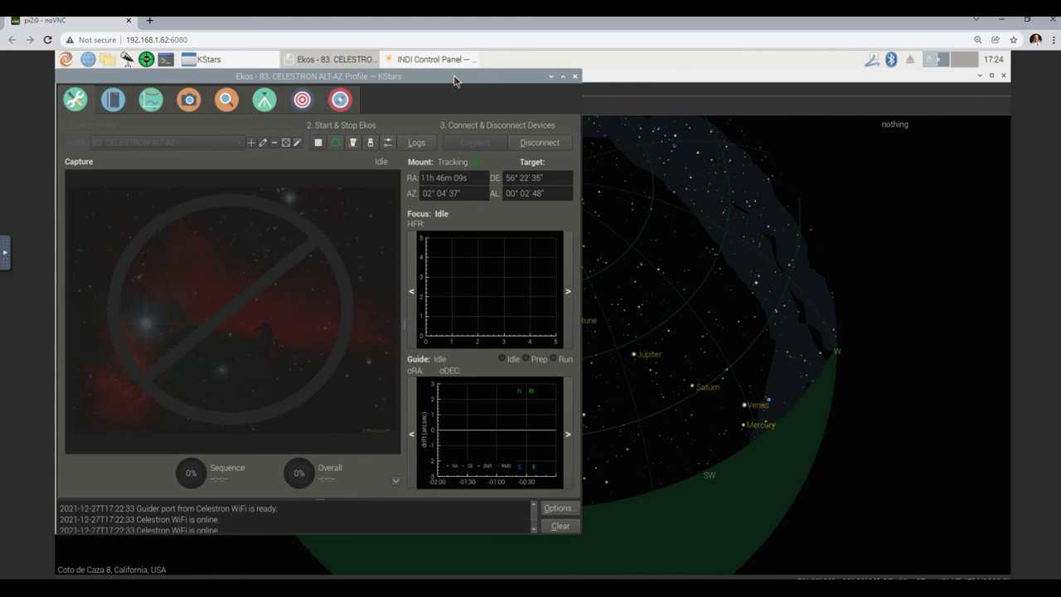
pyautogui.moveTo(454, 81); pyautogui.dragTo(498, 81)
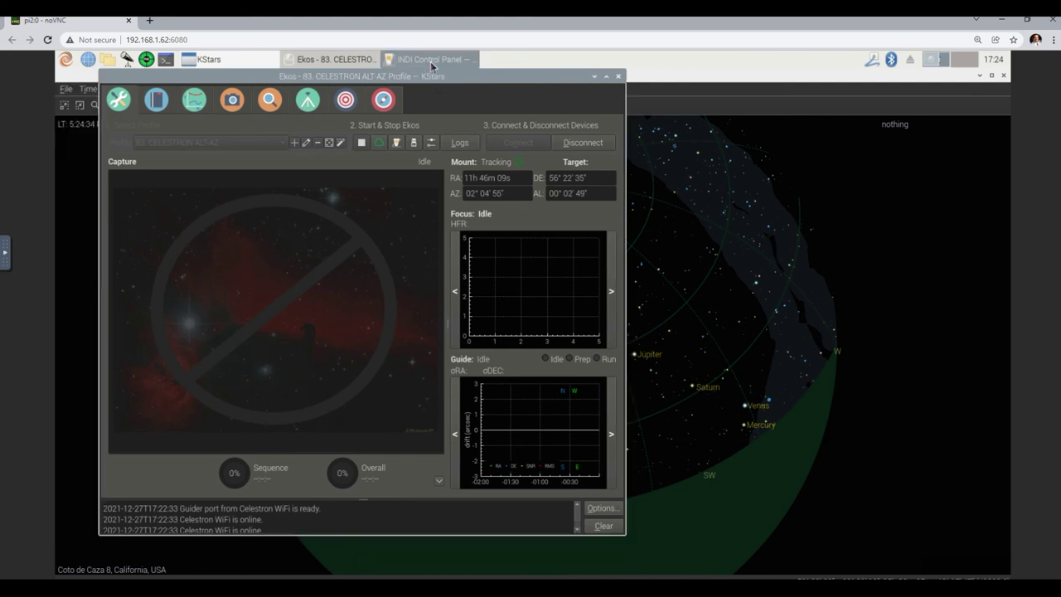
pyautogui.click(432, 61)
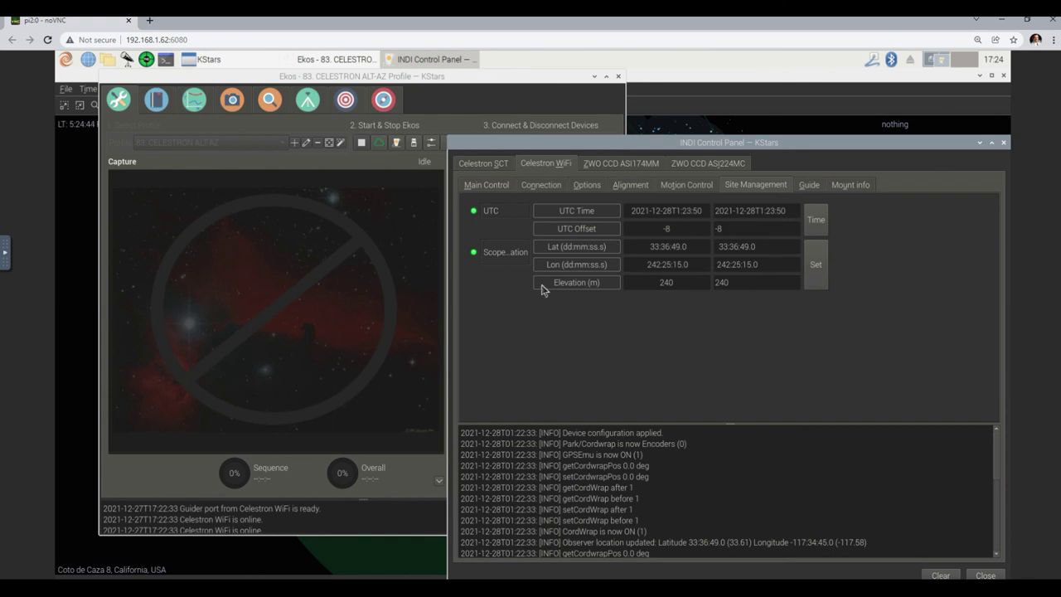
pyautogui.click(391, 82)
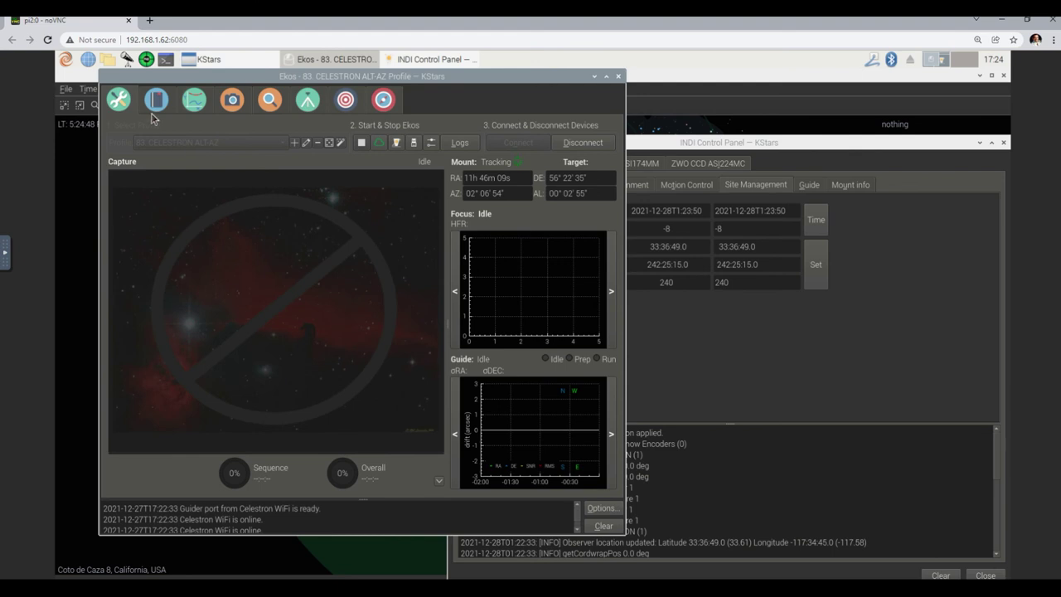
pyautogui.click(203, 39)
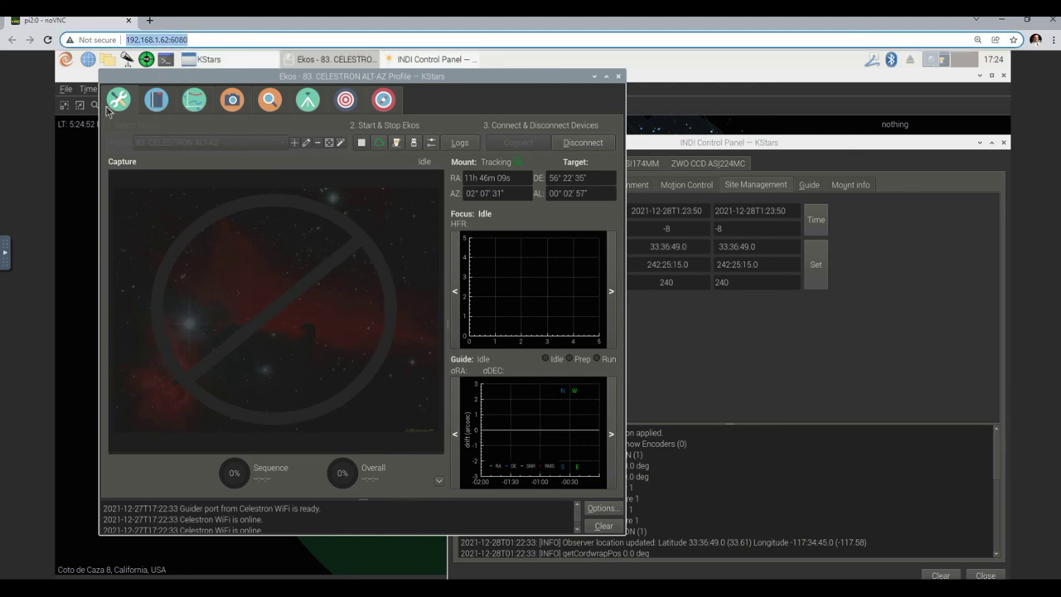
# Sync the sky map clock to now and confirm 12/27/21 5:25 PM in the Set Time dialog.
pyautogui.click(55, 186)
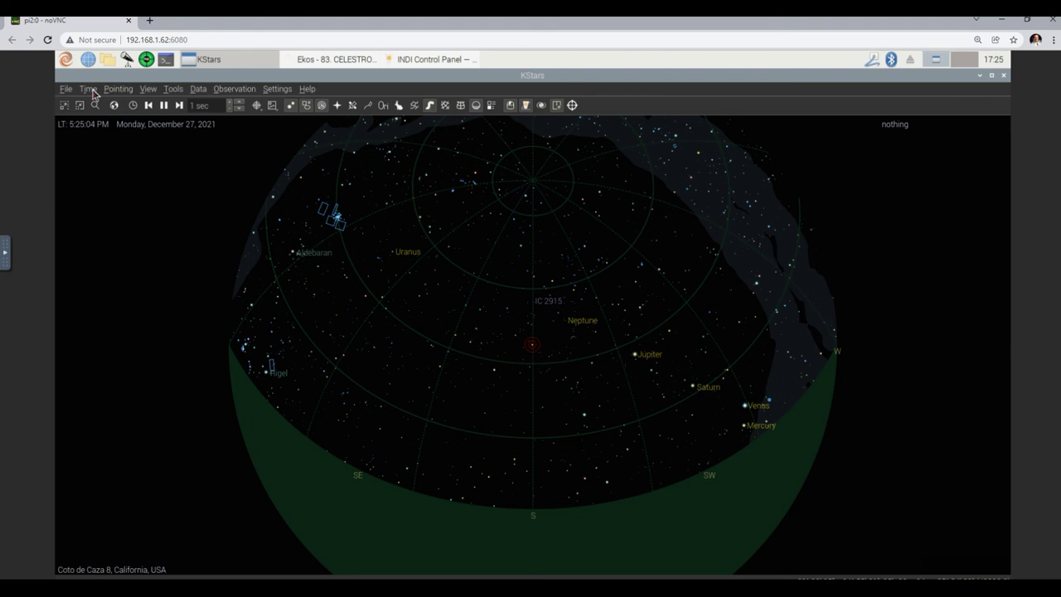
pyautogui.click(88, 89)
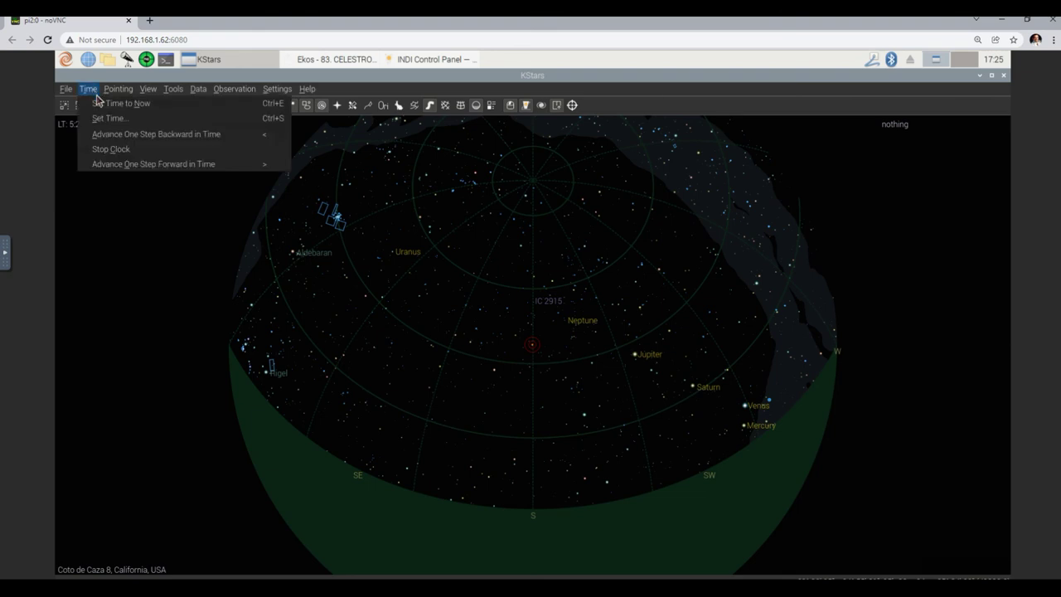
pyautogui.click(152, 106)
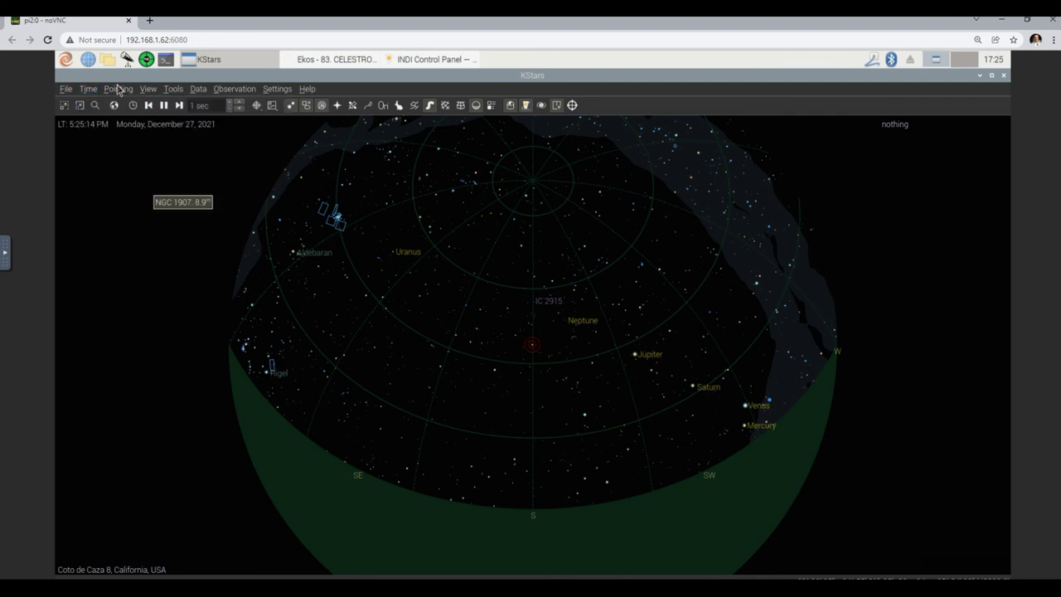
pyautogui.click(89, 92)
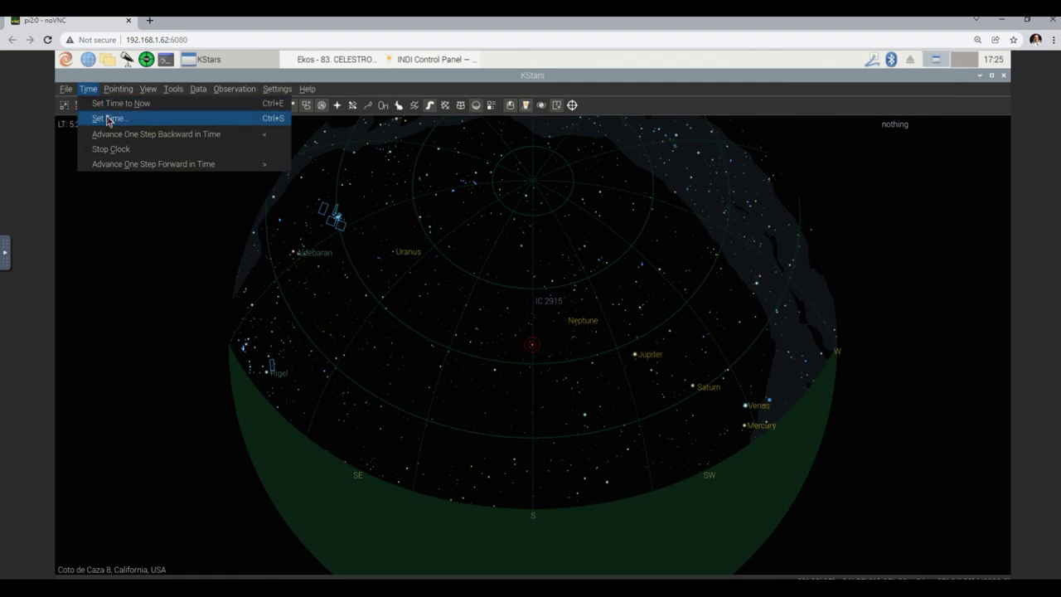
pyautogui.click(107, 119)
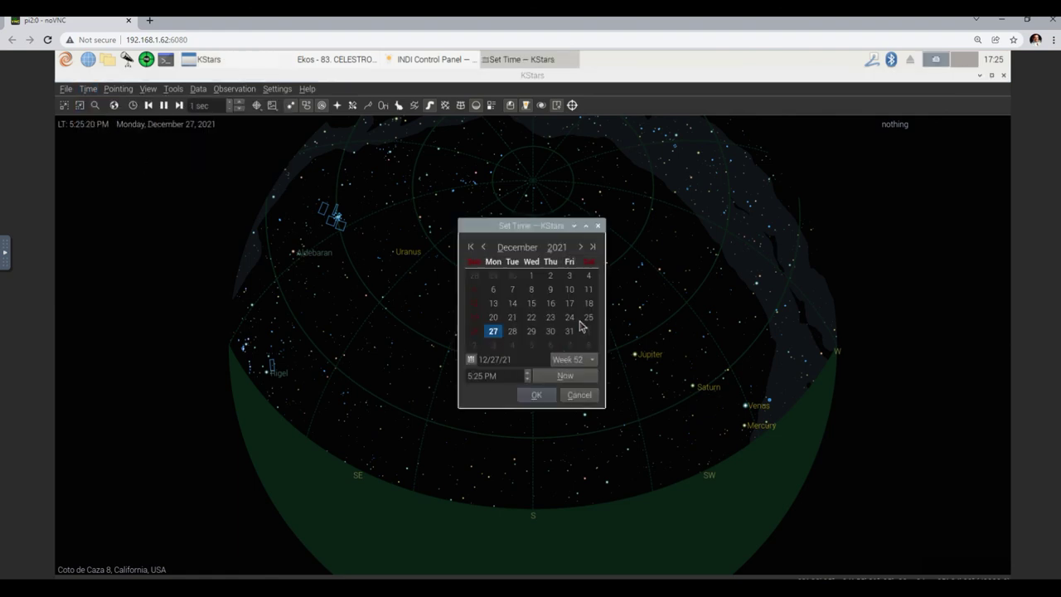
pyautogui.click(577, 395)
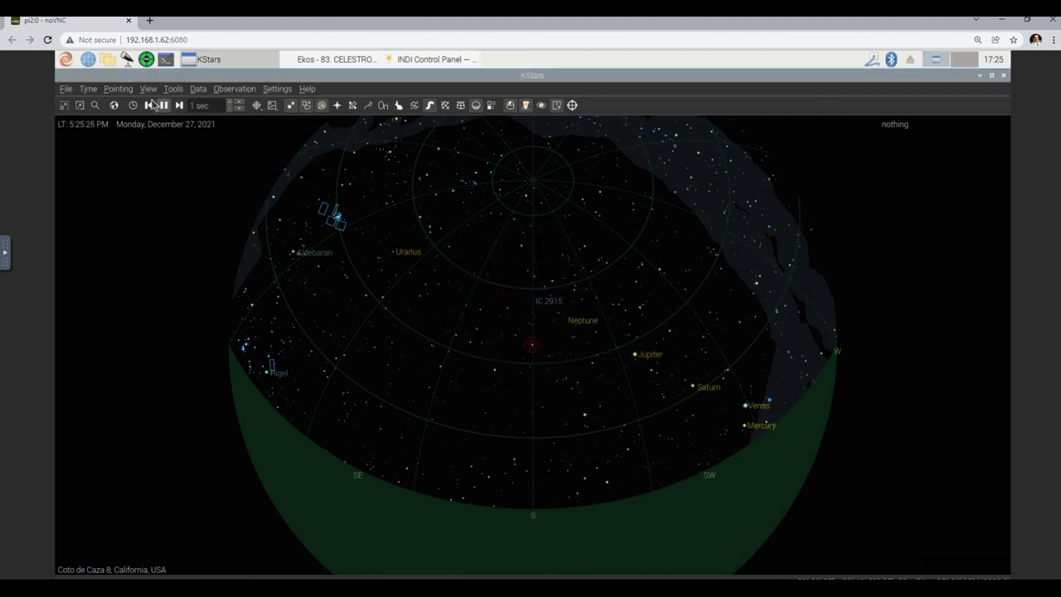
# Sync the sky map clock to the current time again and recheck it in Set Time without changes.
pyautogui.click(95, 93)
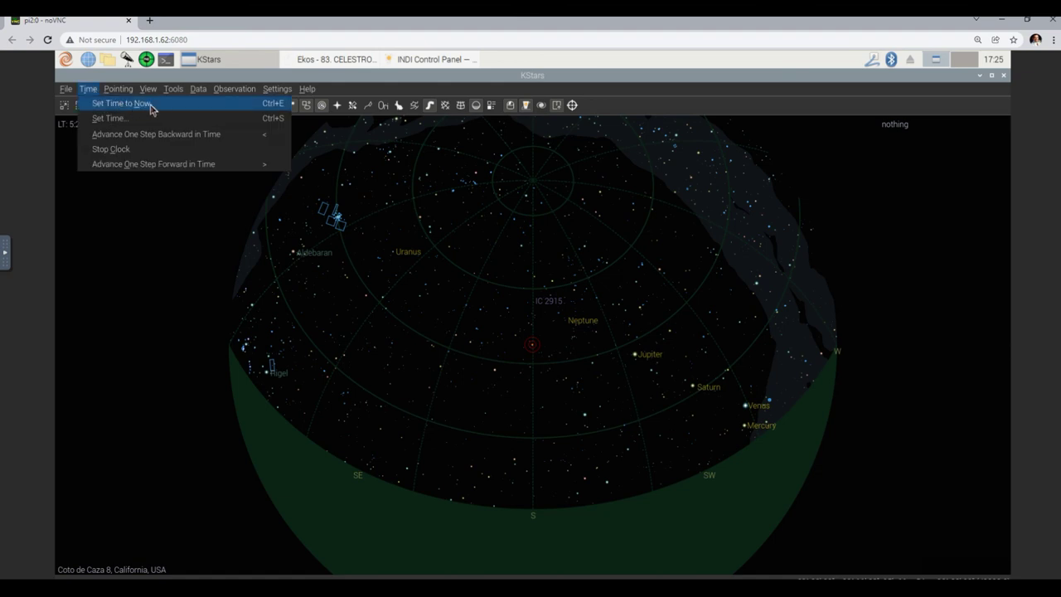
pyautogui.click(211, 110)
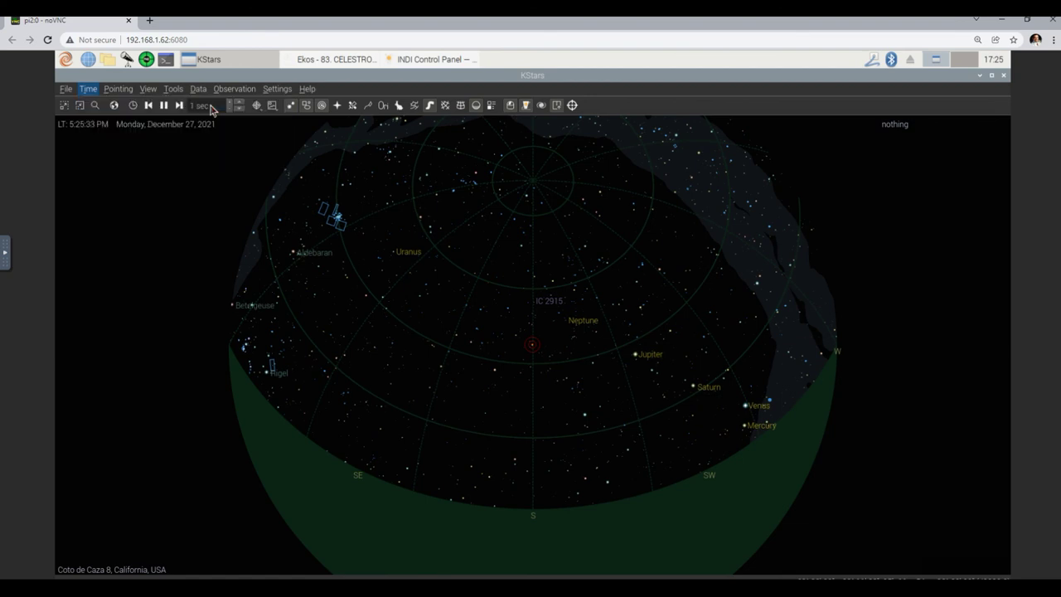
pyautogui.click(89, 90)
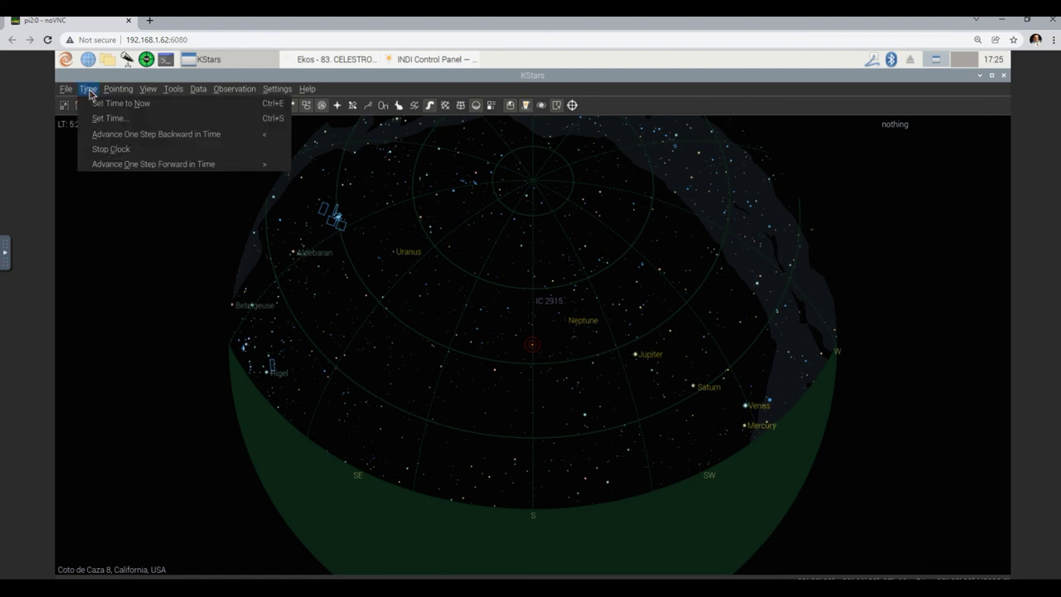
pyautogui.click(121, 121)
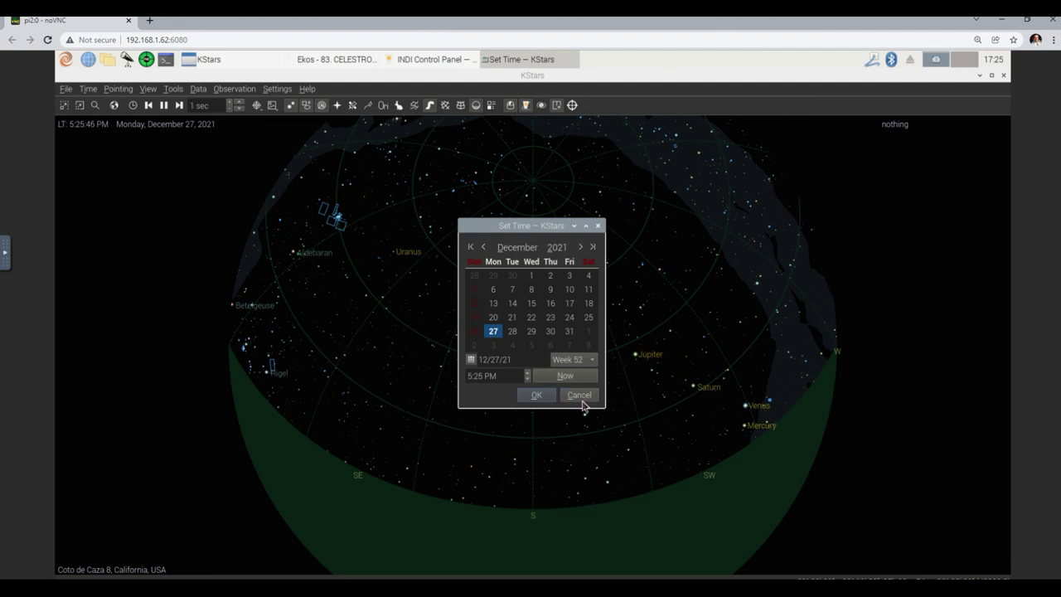
pyautogui.click(580, 396)
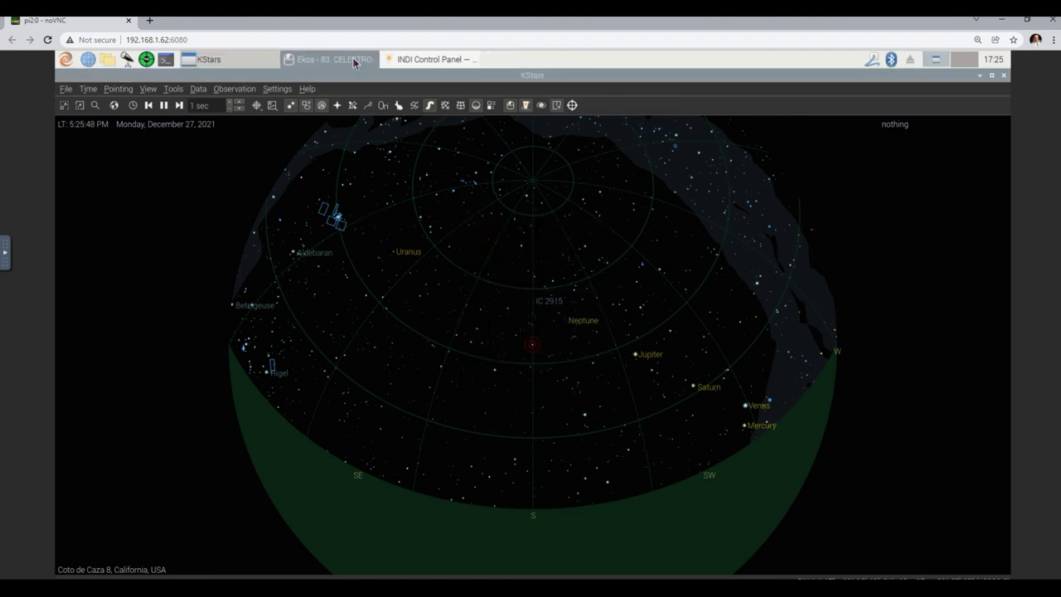
pyautogui.click(415, 60)
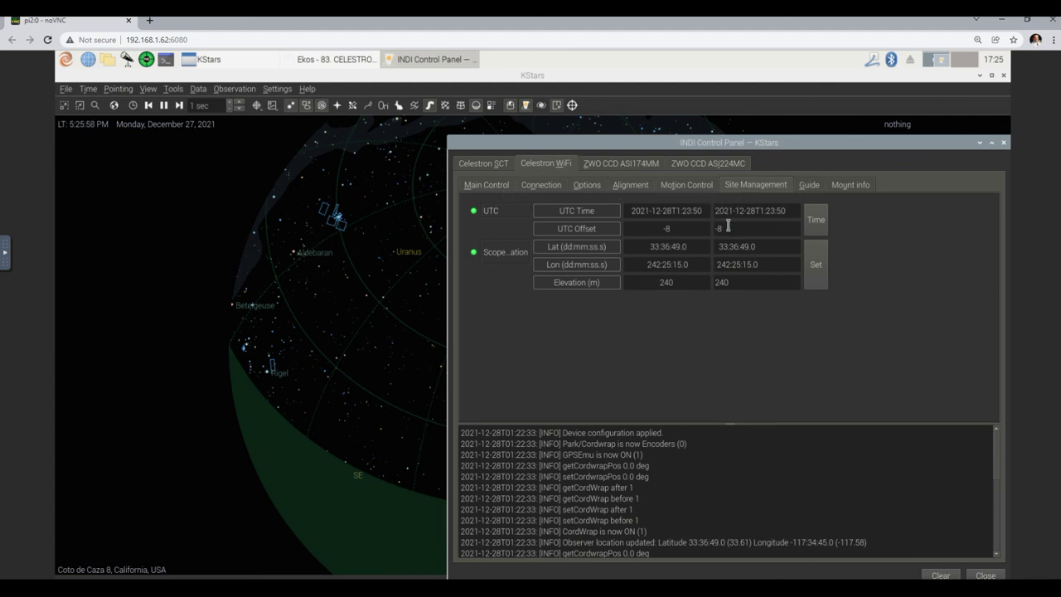
pyautogui.click(738, 229)
pyautogui.click(761, 247)
# Show the Celestron SCT focuser settings and enlarge the log area.
pyautogui.click(484, 165)
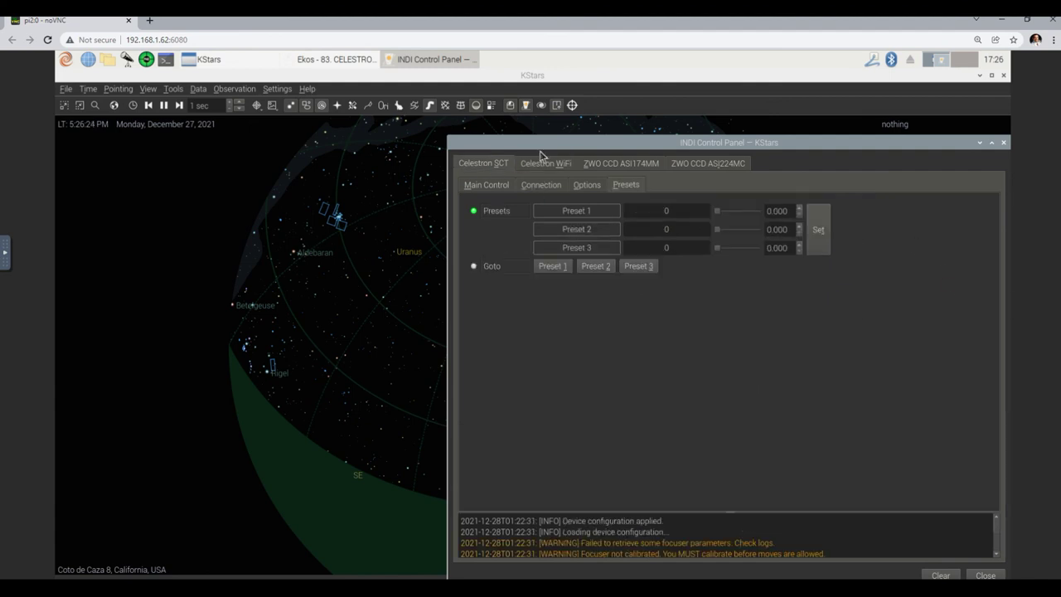
pyautogui.moveTo(540, 148); pyautogui.dragTo(454, 139)
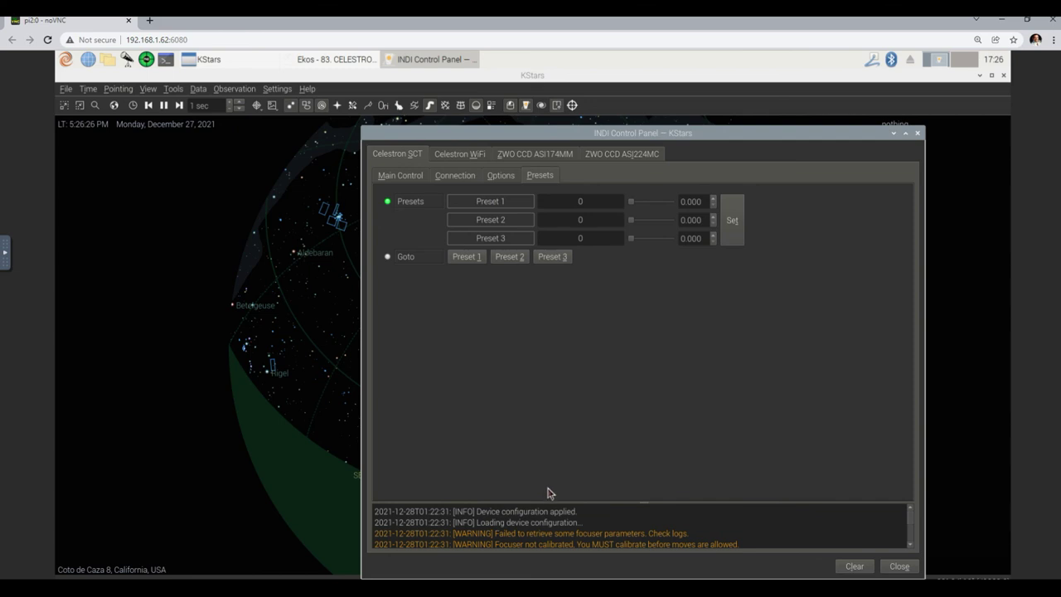
pyautogui.moveTo(569, 503); pyautogui.dragTo(596, 406)
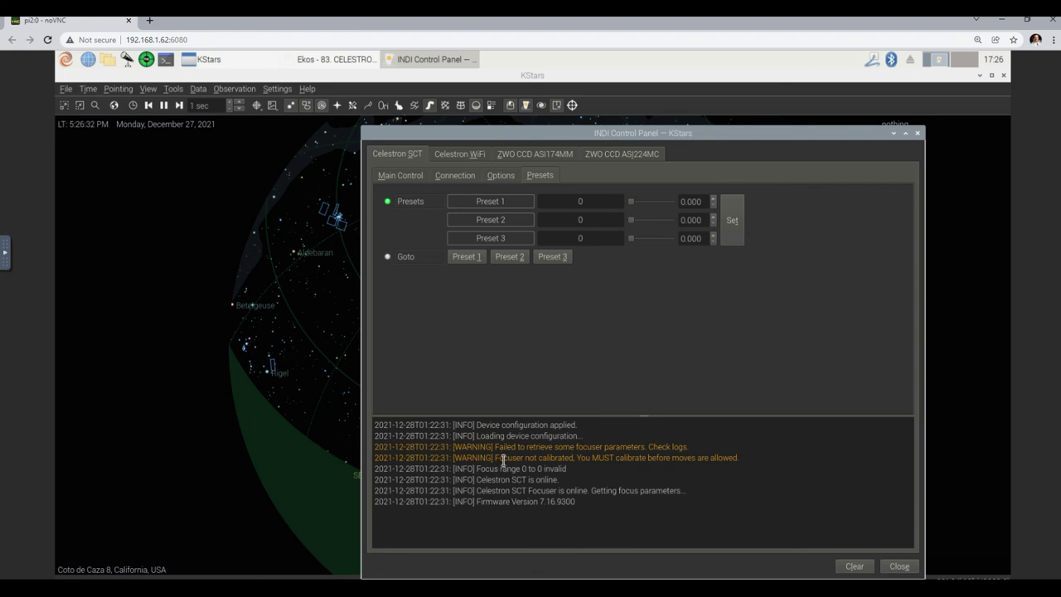
# Check the focuser-not-calibrated warning, then start calibration from the focuser's Main Control.
pyautogui.moveTo(495, 461); pyautogui.dragTo(755, 452)
pyautogui.hotkey('shift', 'Home')
pyautogui.click(755, 453)
pyautogui.click(401, 176)
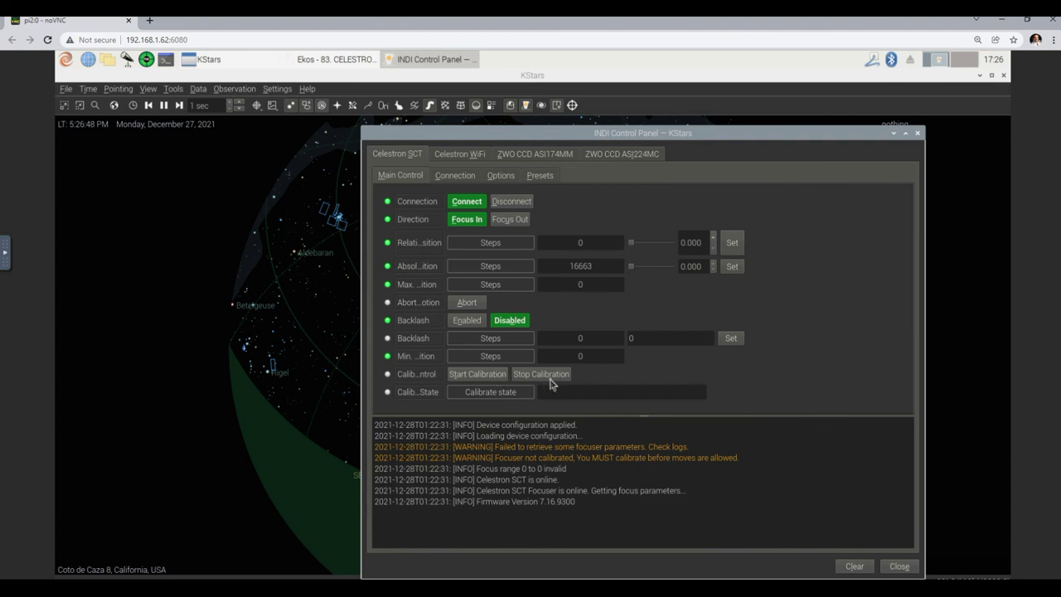
pyautogui.click(485, 374)
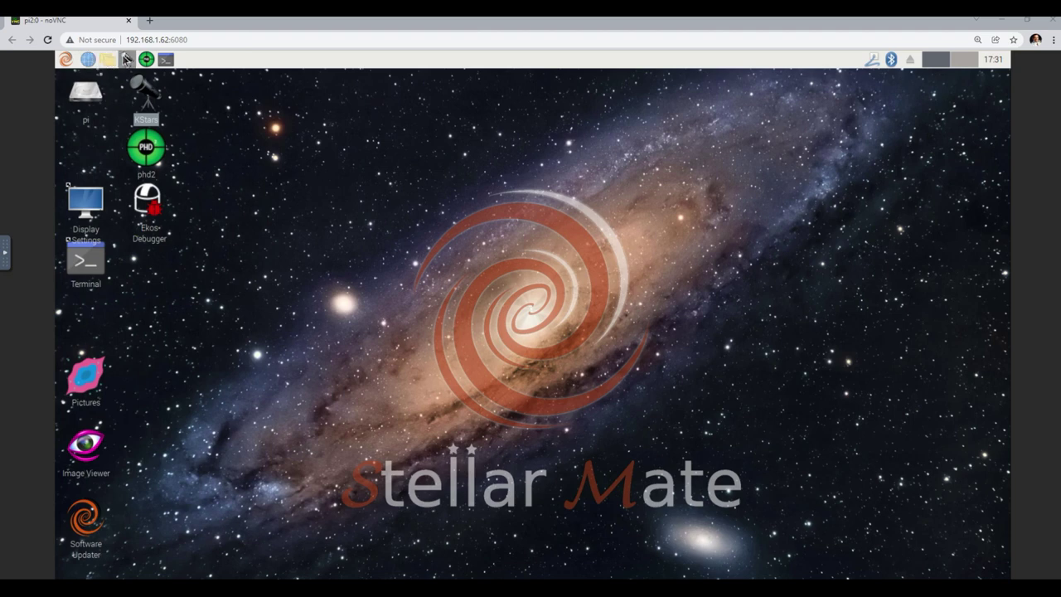
# Relaunch KStars from the taskbar and open Ekos from the Tools menu.
pyautogui.click(125, 59)
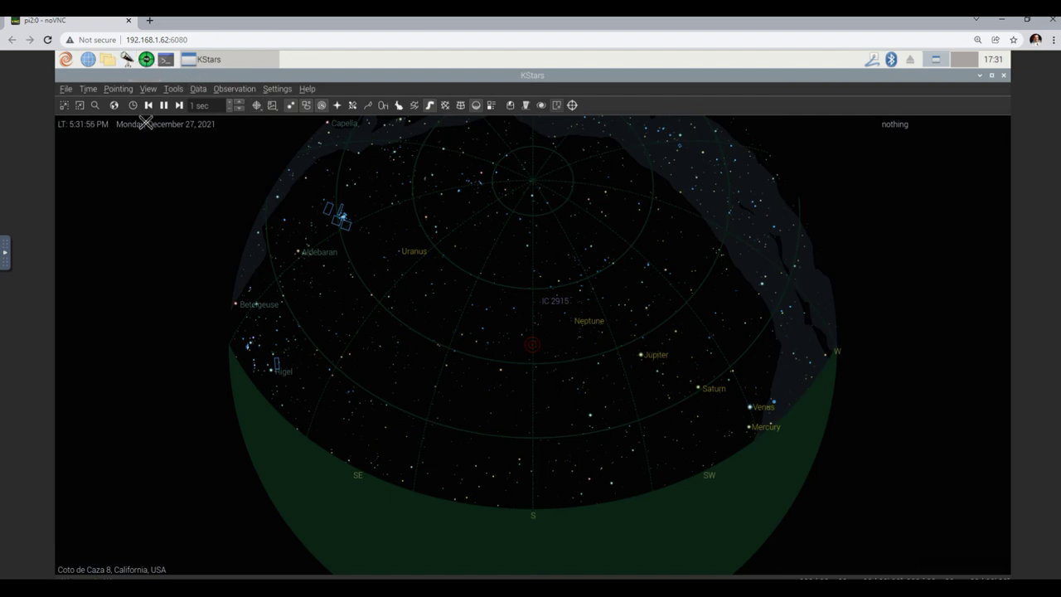
pyautogui.click(172, 91)
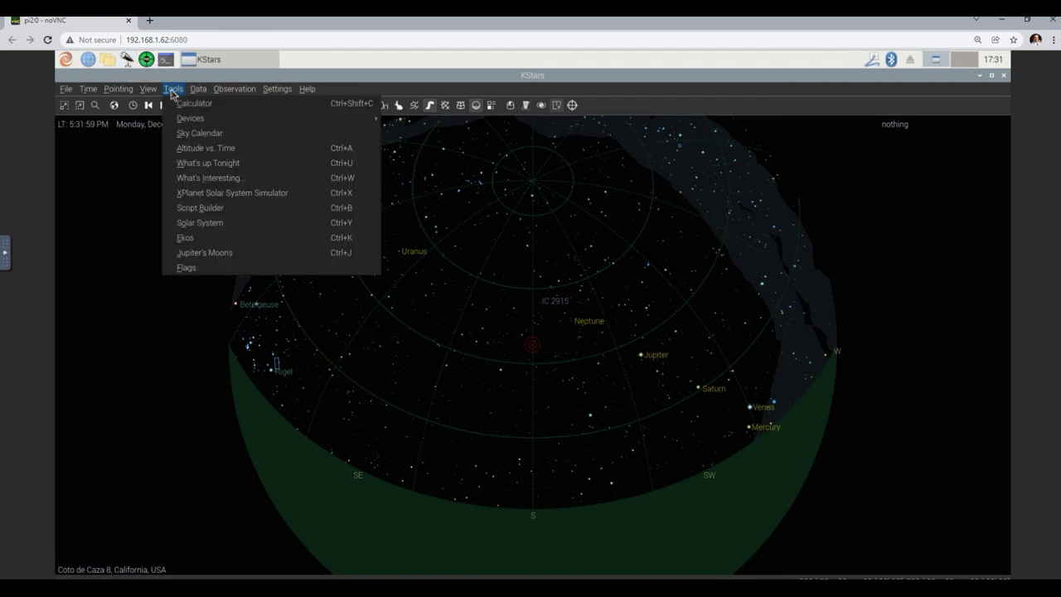
pyautogui.click(186, 238)
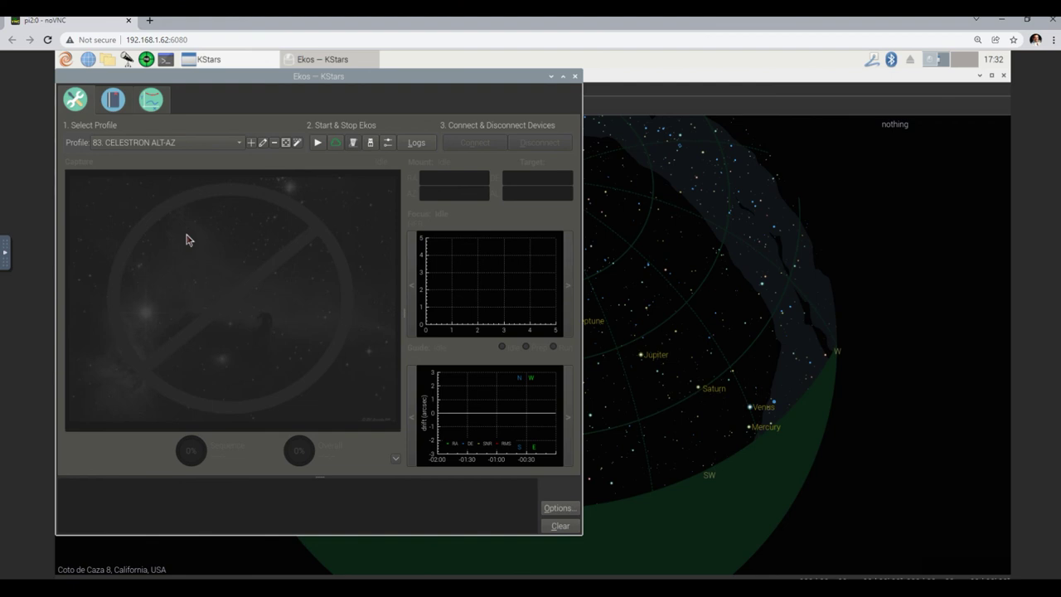
# Start the 83. CELESTRON ALT-AZ profile, agreeing to shut down the running INDI server.
pyautogui.click(318, 144)
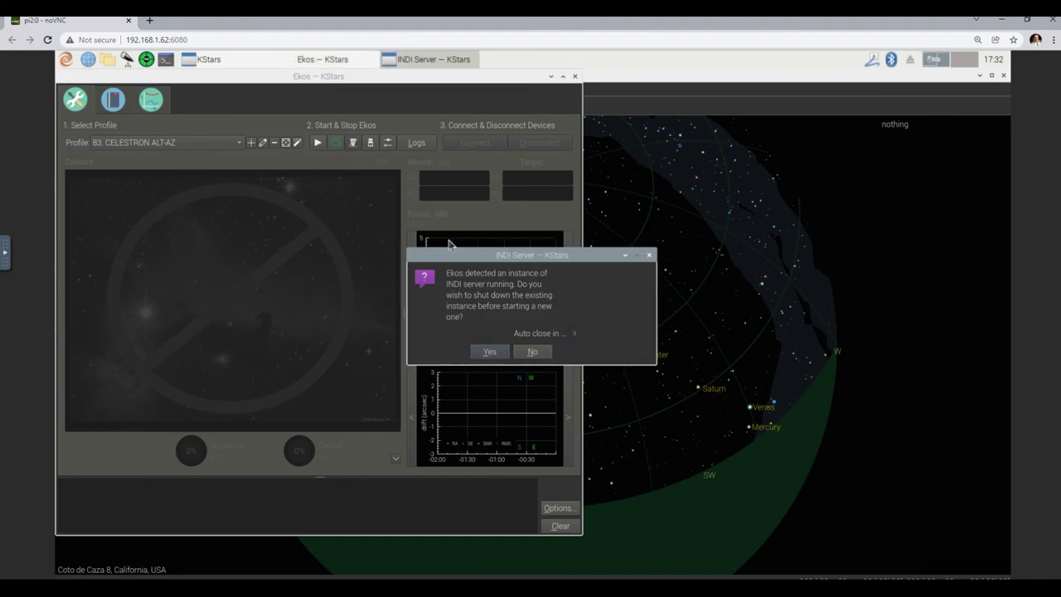
pyautogui.click(490, 351)
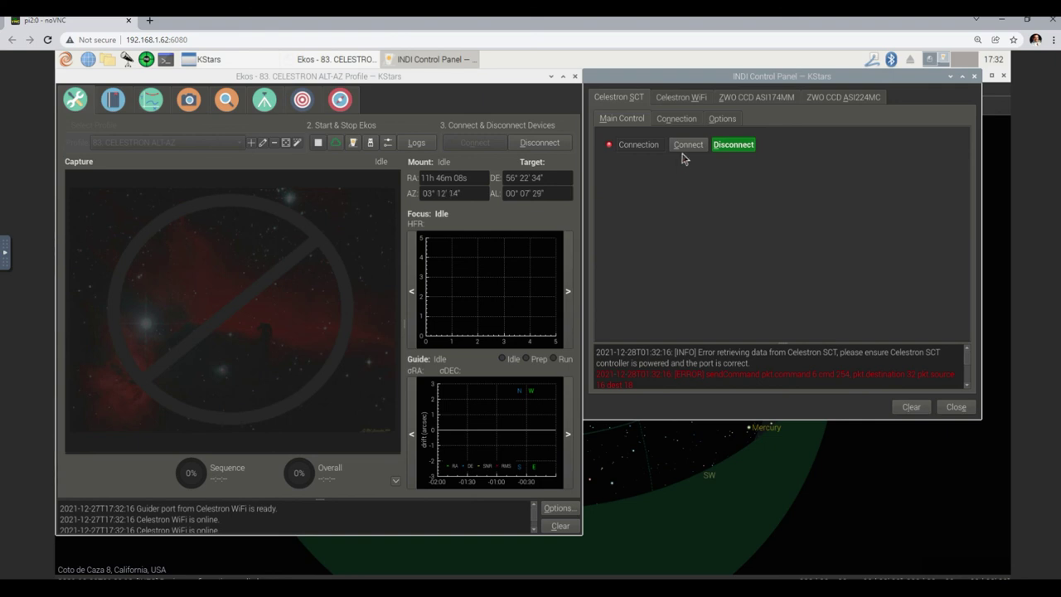
# Connect the Celestron SCT focuser and check its 41736 to 2197 focus range message.
pyautogui.click(688, 145)
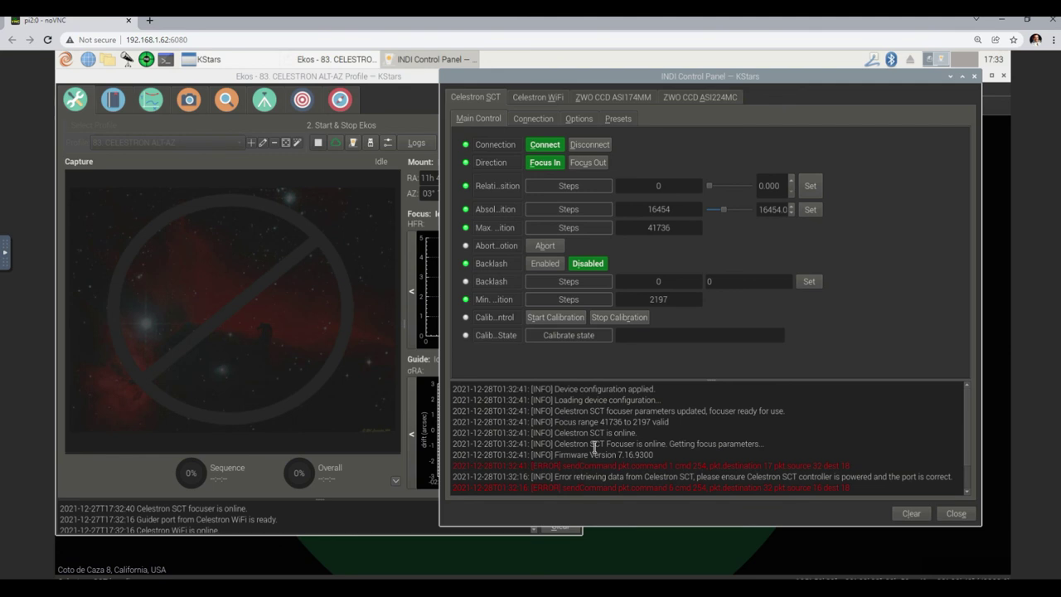
pyautogui.moveTo(553, 422); pyautogui.dragTo(670, 422)
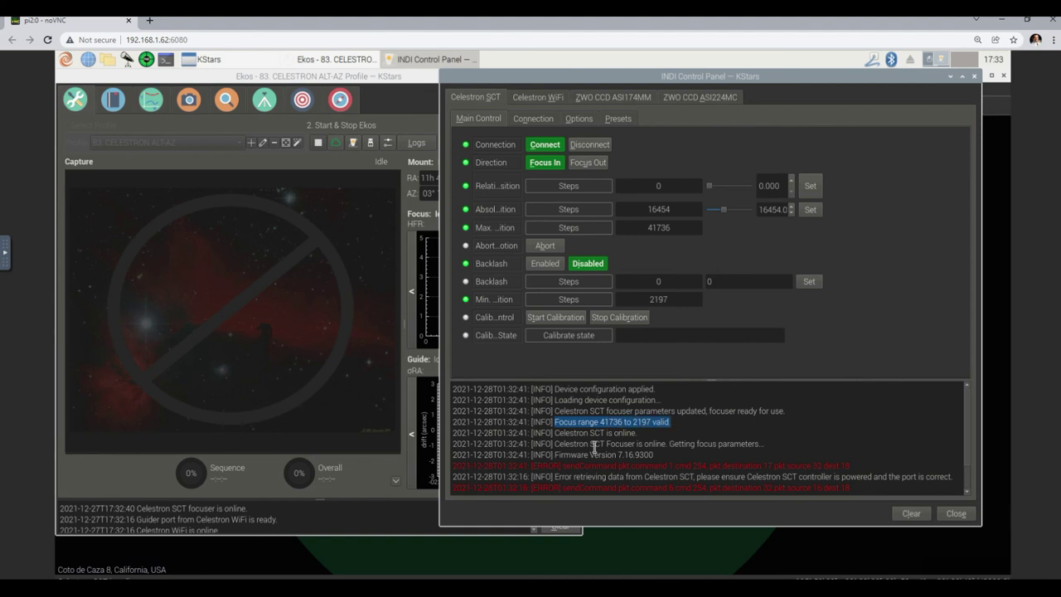
pyautogui.click(595, 447)
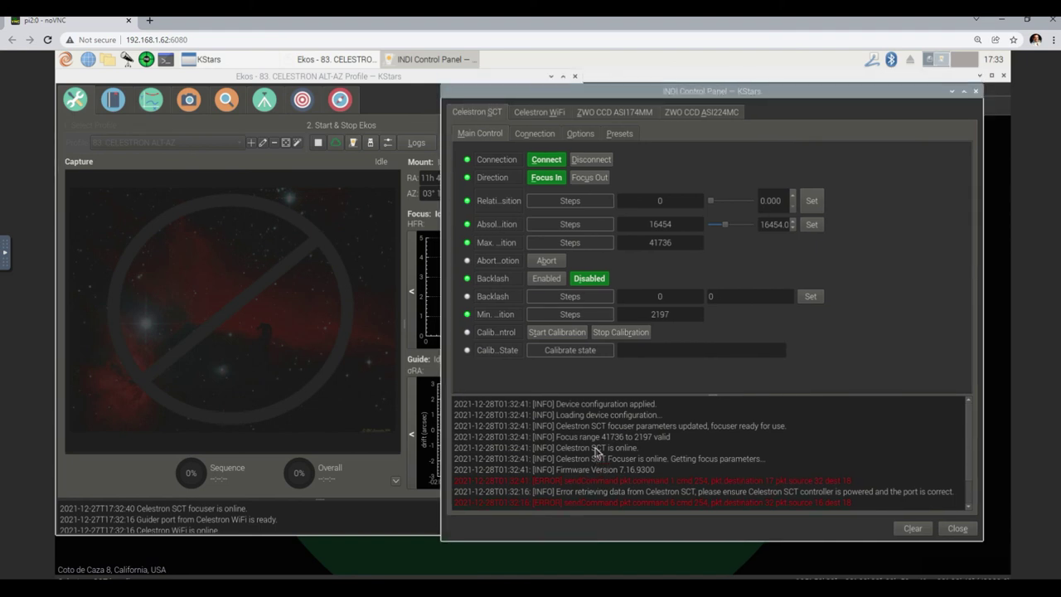
# Disconnect and reconnect the Ekos devices, then check the focuser's range and ready-for-use log messages.
pyautogui.hotkey('alt', 'Tab')
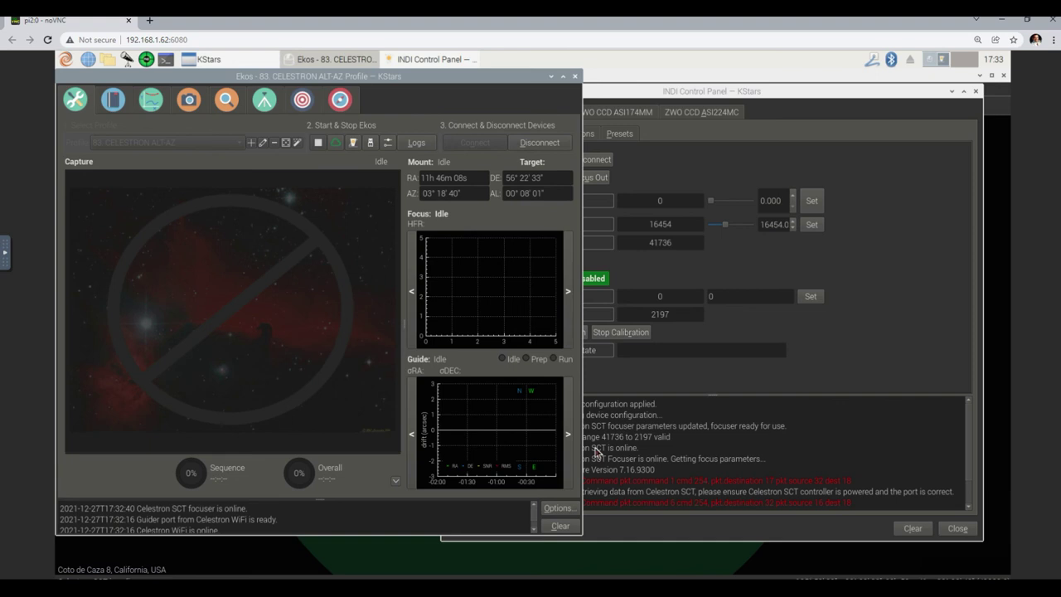
pyautogui.press('space')
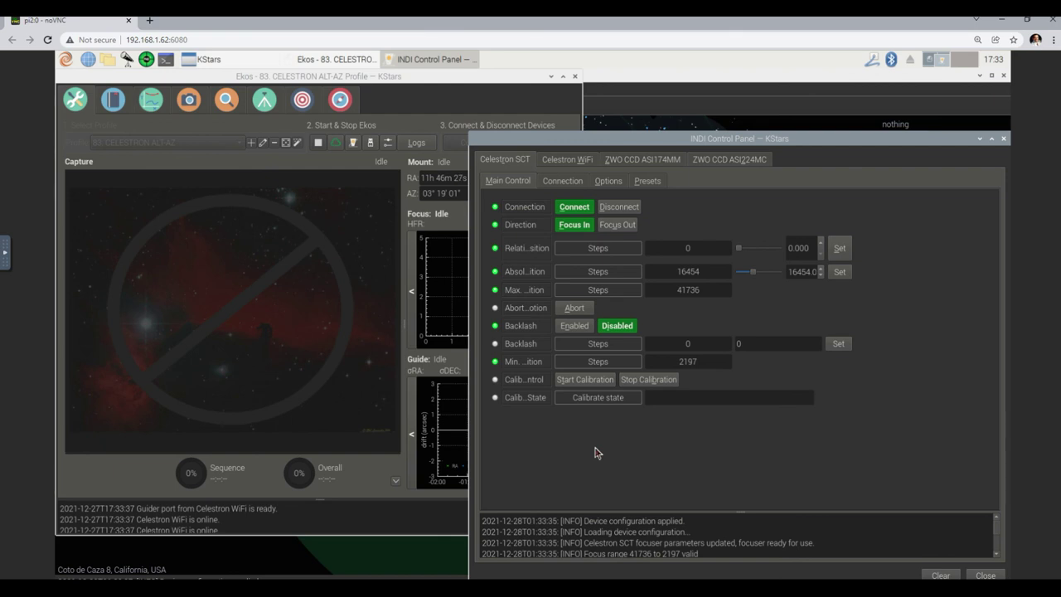
pyautogui.moveTo(593, 446); pyautogui.dragTo(593, 447)
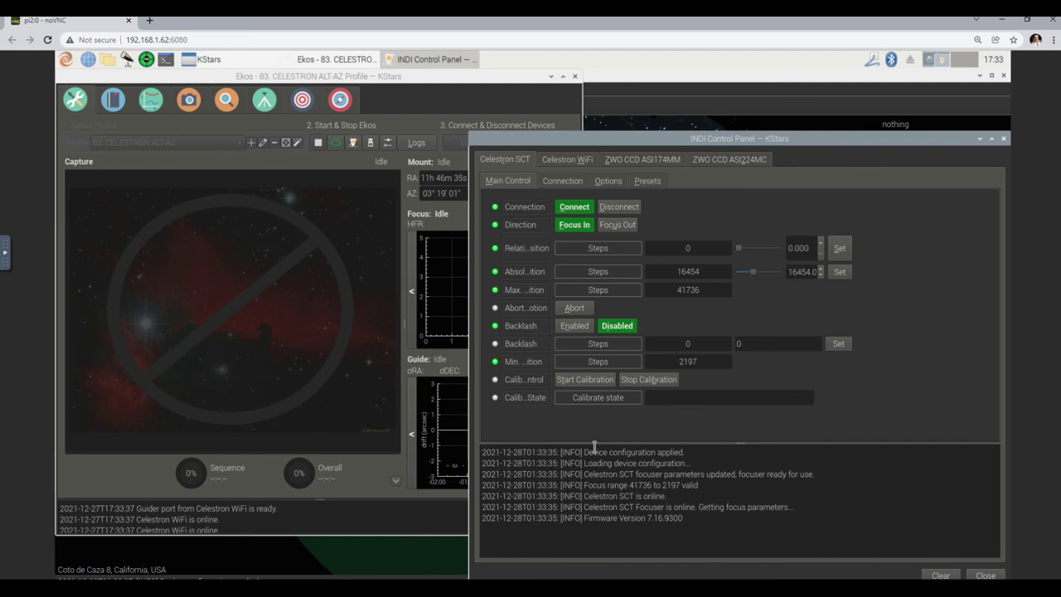
pyautogui.moveTo(586, 485); pyautogui.dragTo(700, 485)
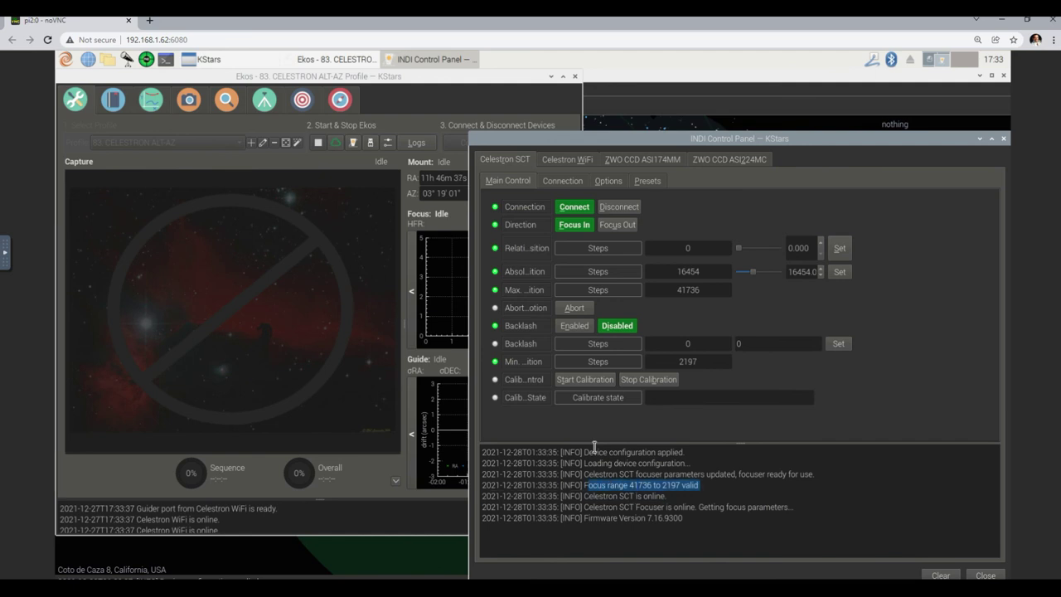
pyautogui.moveTo(609, 474); pyautogui.dragTo(799, 474)
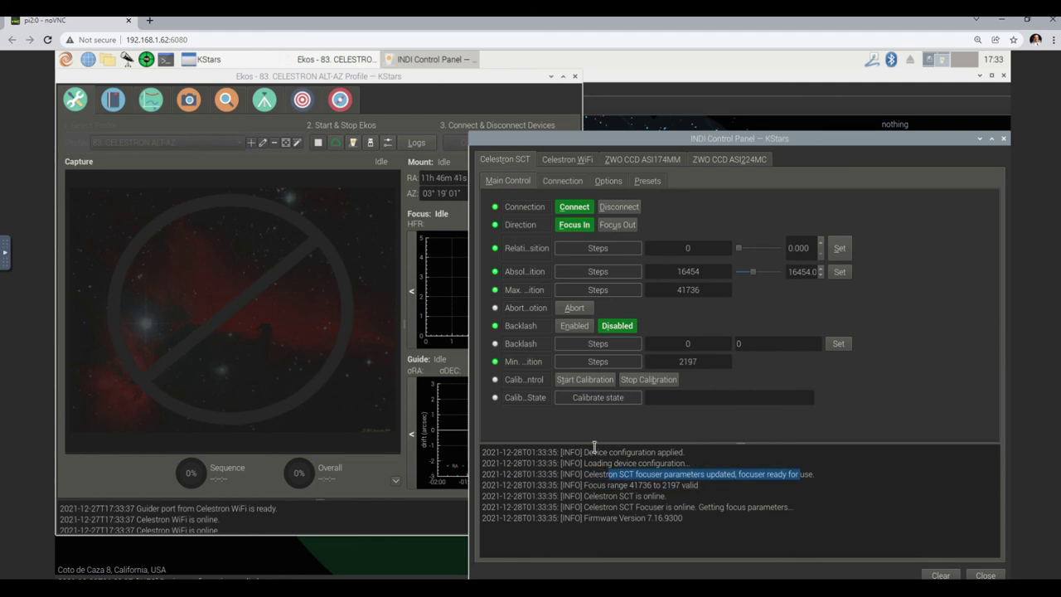
pyautogui.click(594, 447)
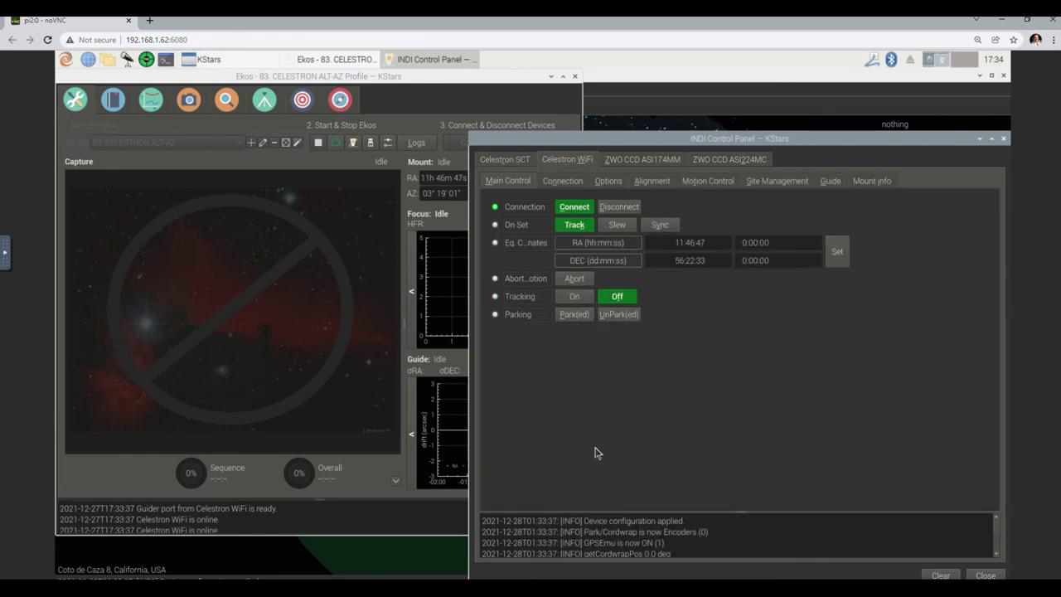
# Browse the device tabs, then confirm the Celestron WiFi mount's UTC time of 12/28/21 1:34 AM.
pyautogui.hotkey('alt', 's')
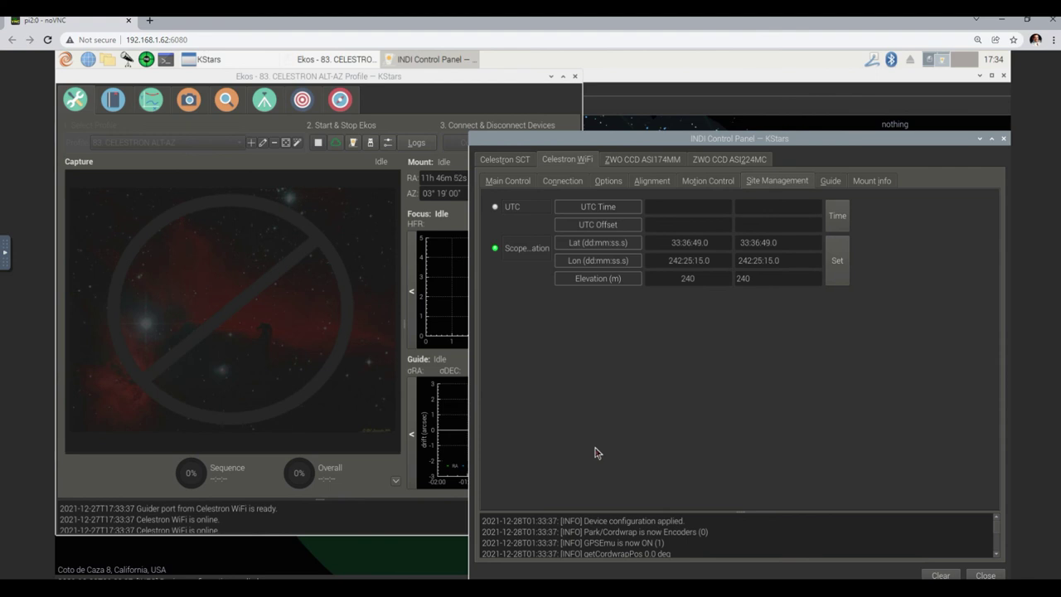
pyautogui.hotkey('alt', 'z')
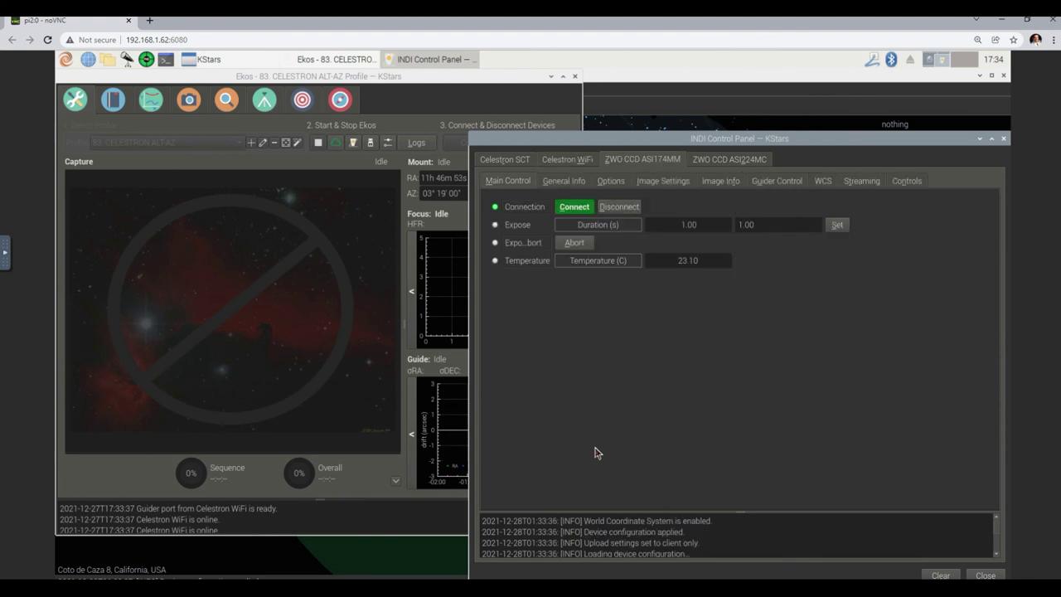
pyautogui.hotkey('alt', '2')
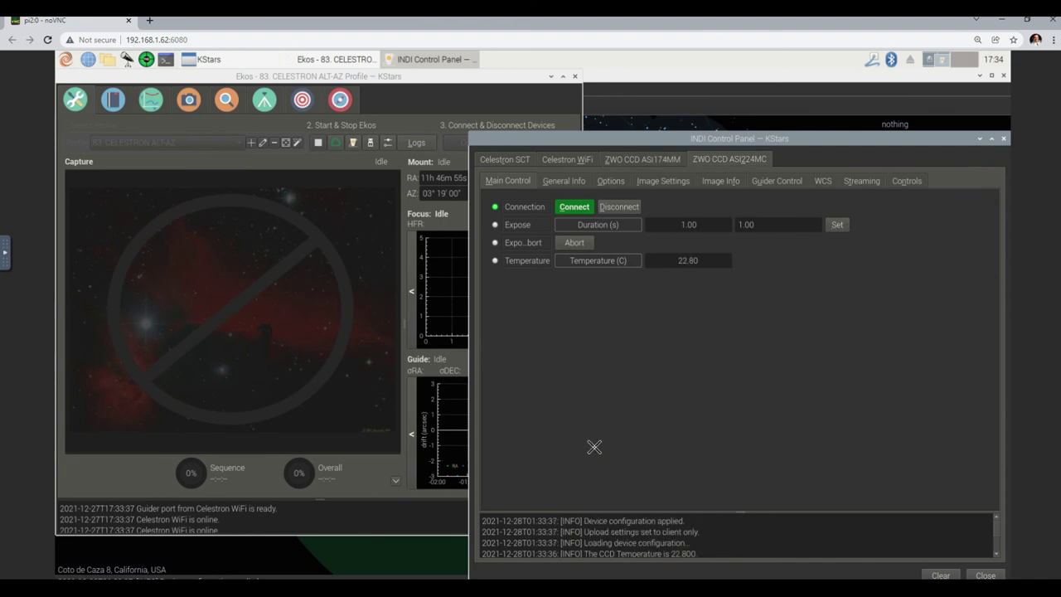
pyautogui.hotkey('alt', 'w')
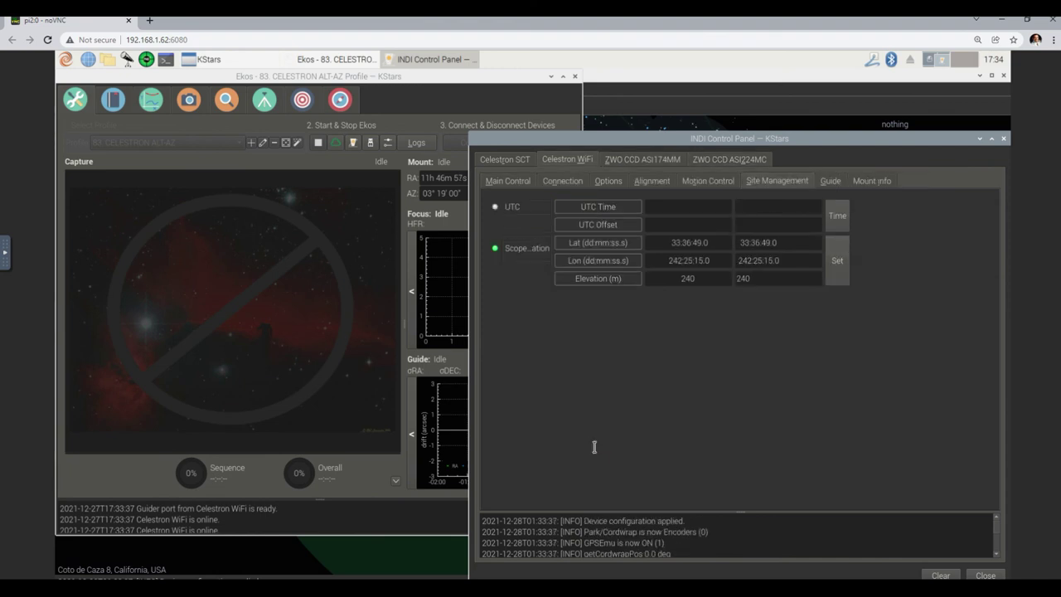
pyautogui.hotkey('alt', 't')
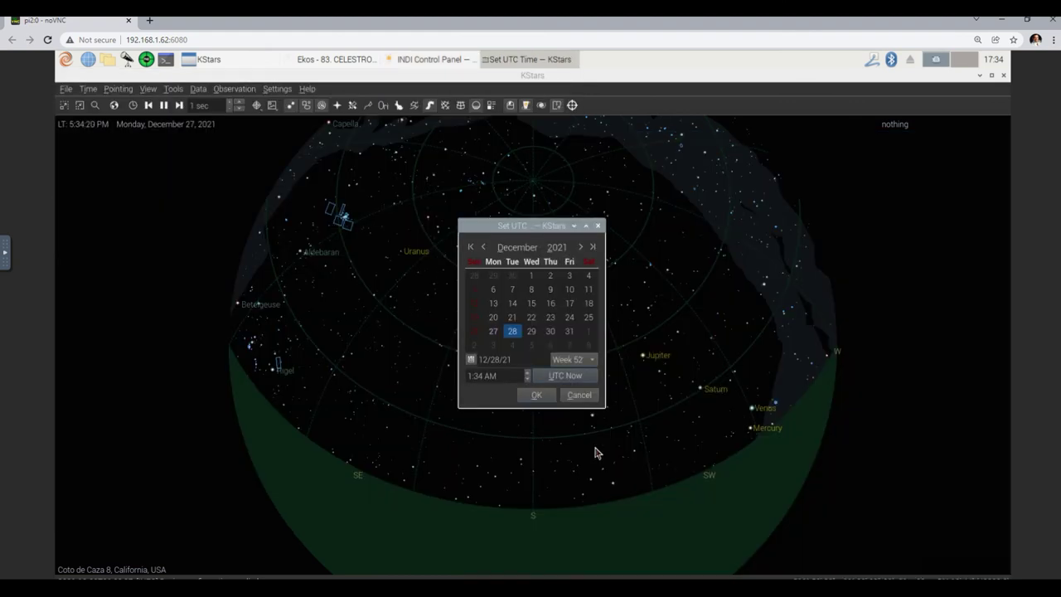
pyautogui.press('Return')
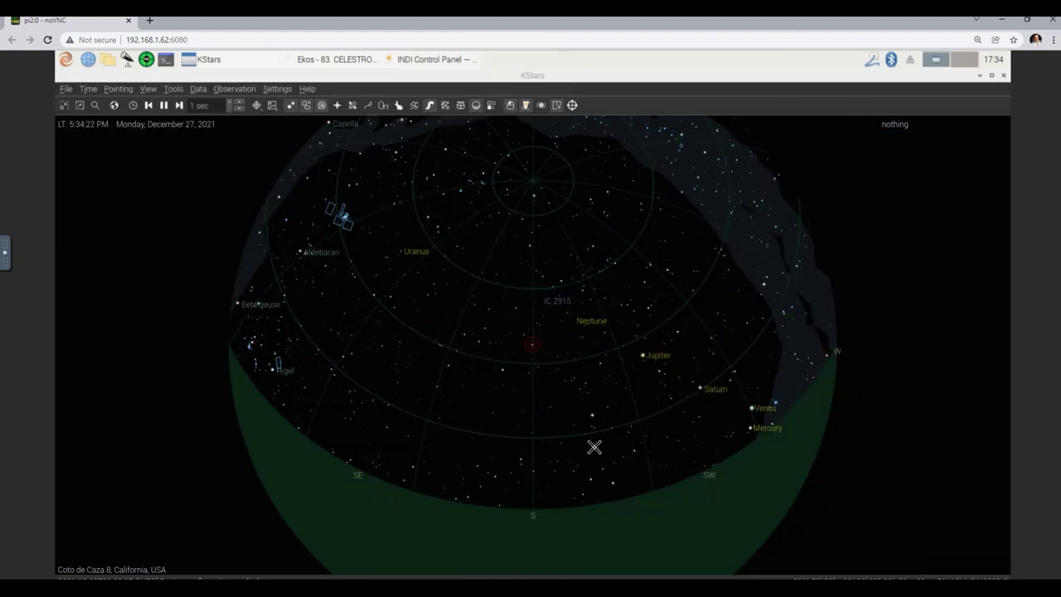